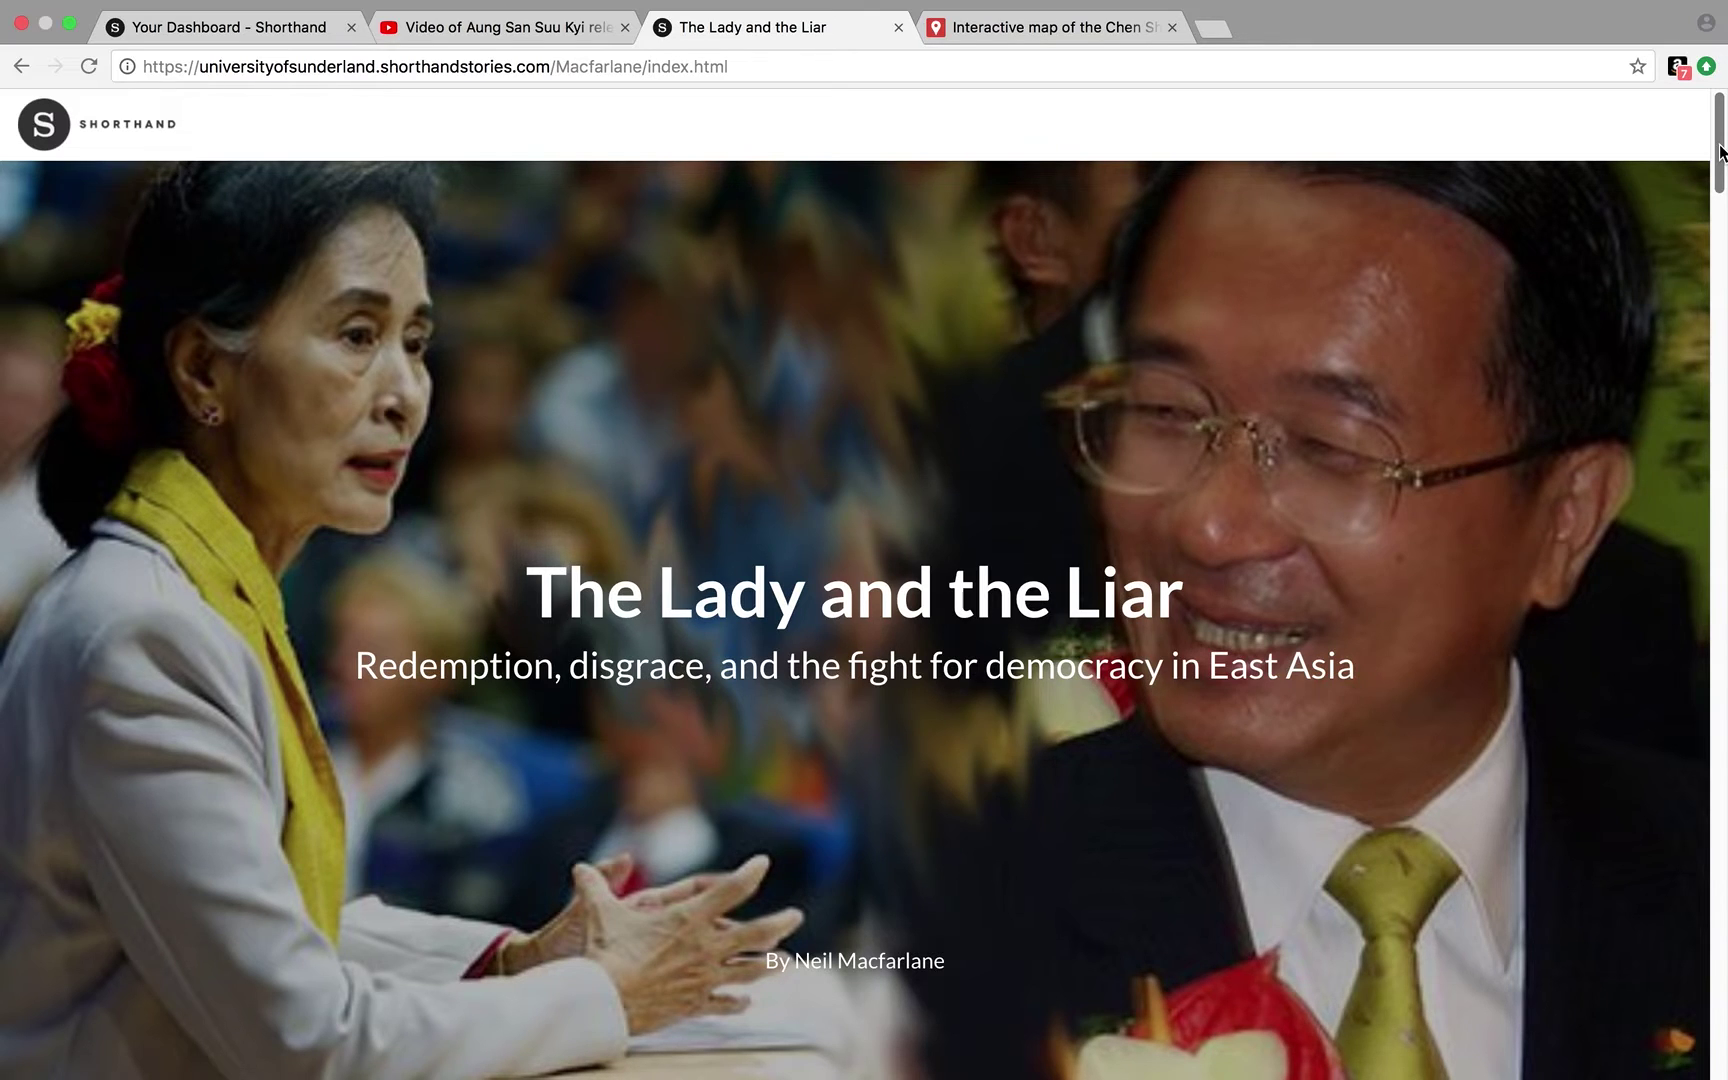
Look through the published story The Lady and the Liar down to the timeline, briefly playing its embedded video
{"action": "left_click_drag", "start_coordinate": [1720, 152], "coordinate": [1712, 318]}
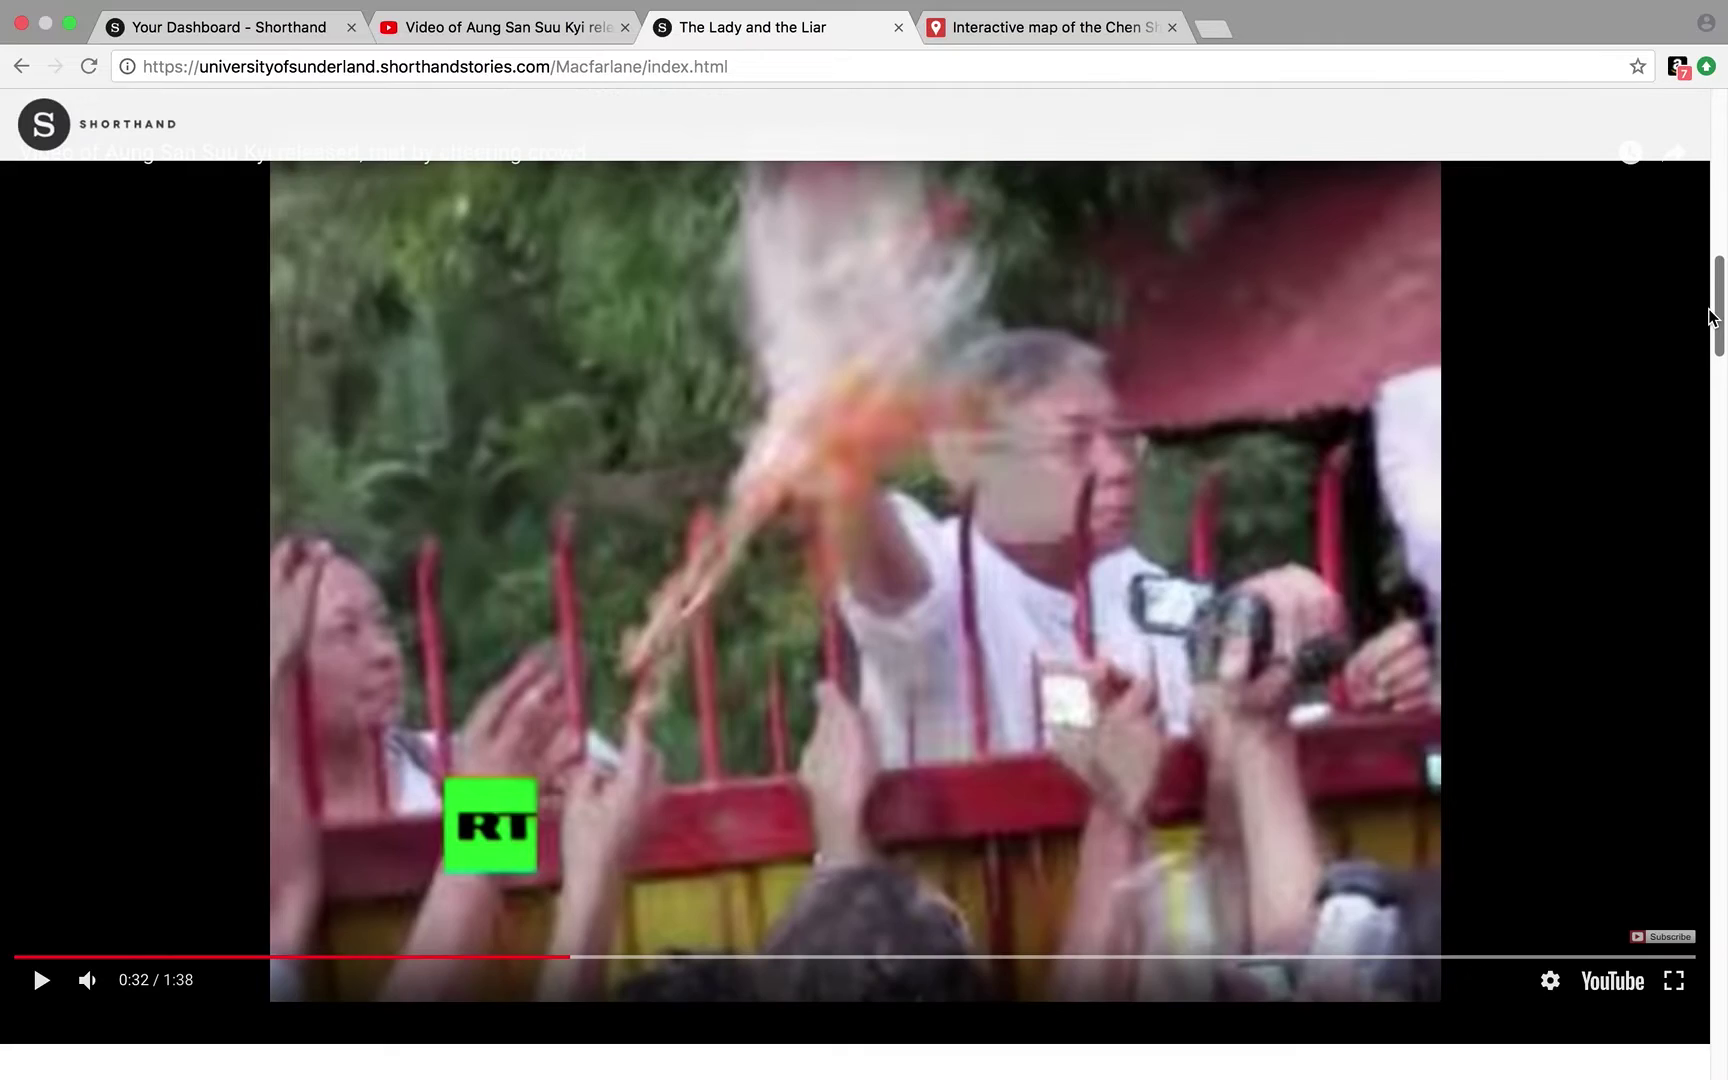
{"action": "left_click", "coordinate": [42, 980]}
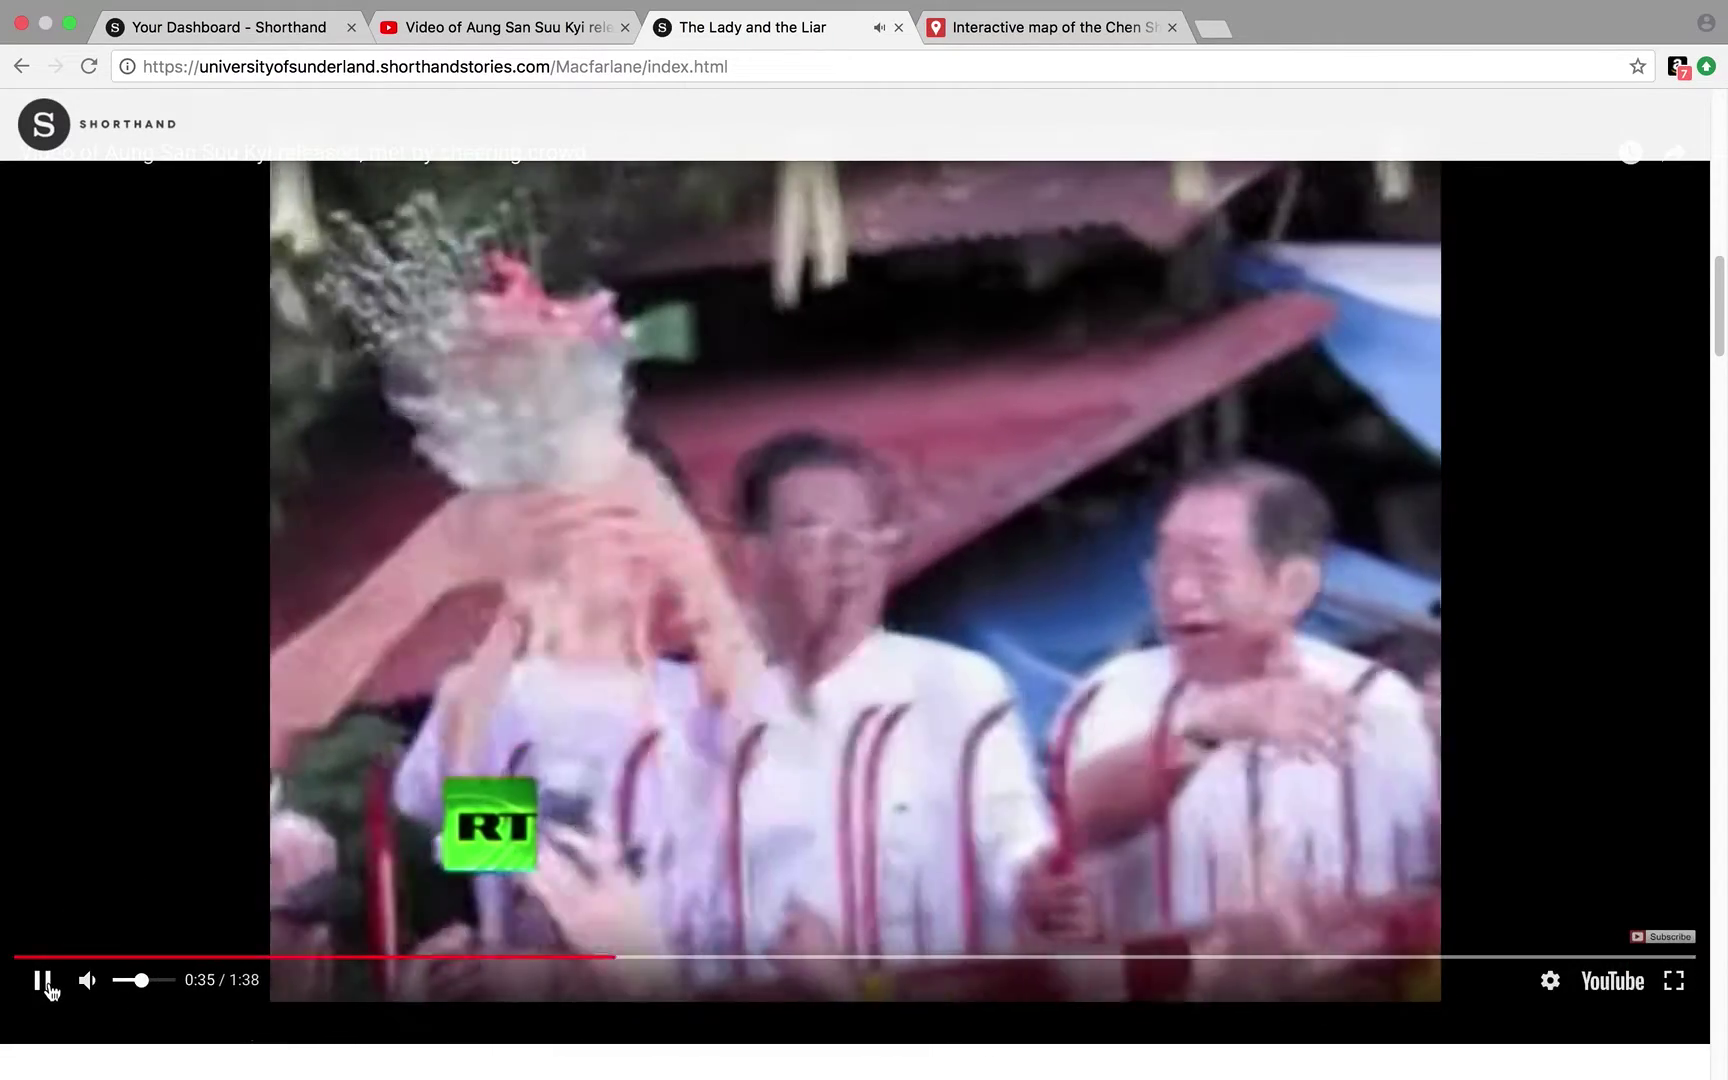
{"action": "left_click", "coordinate": [45, 983]}
{"action": "left_click_drag", "start_coordinate": [1721, 335], "coordinate": [1720, 1015]}
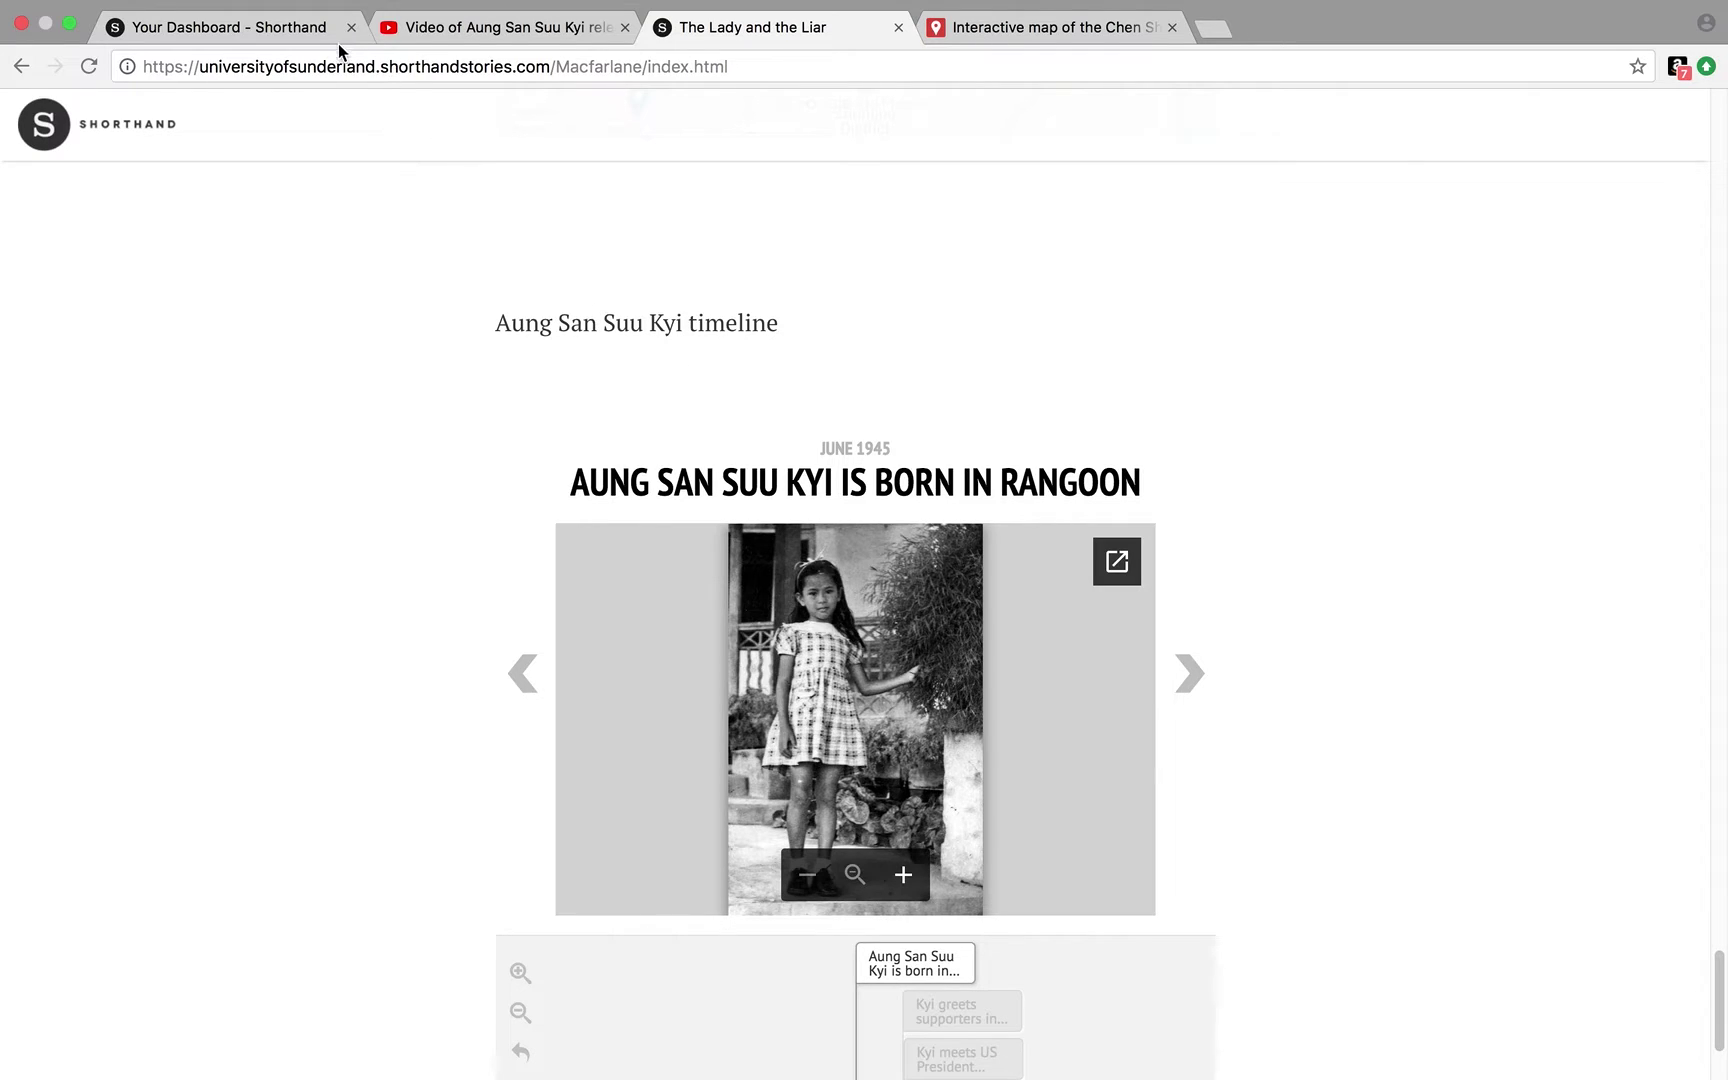
Create a new blank story from the Shorthand dashboard
{"action": "left_click", "coordinate": [297, 30]}
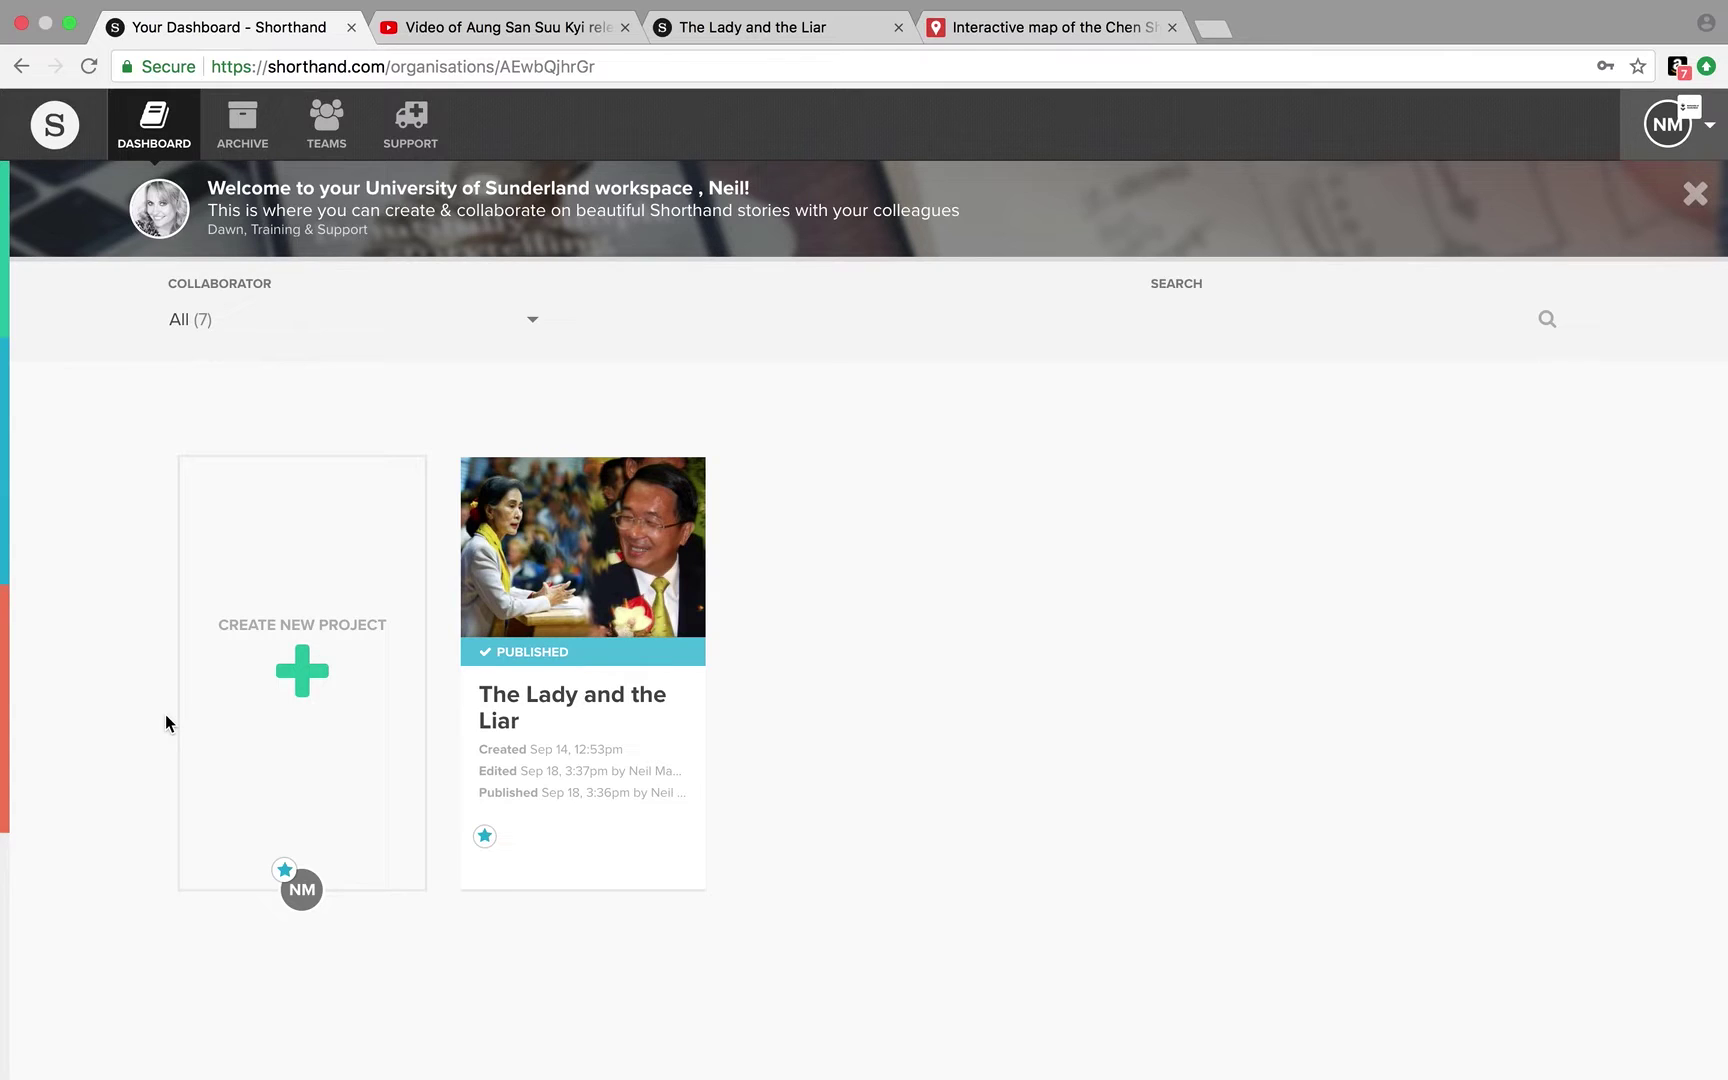
{"action": "left_click", "coordinate": [302, 670]}
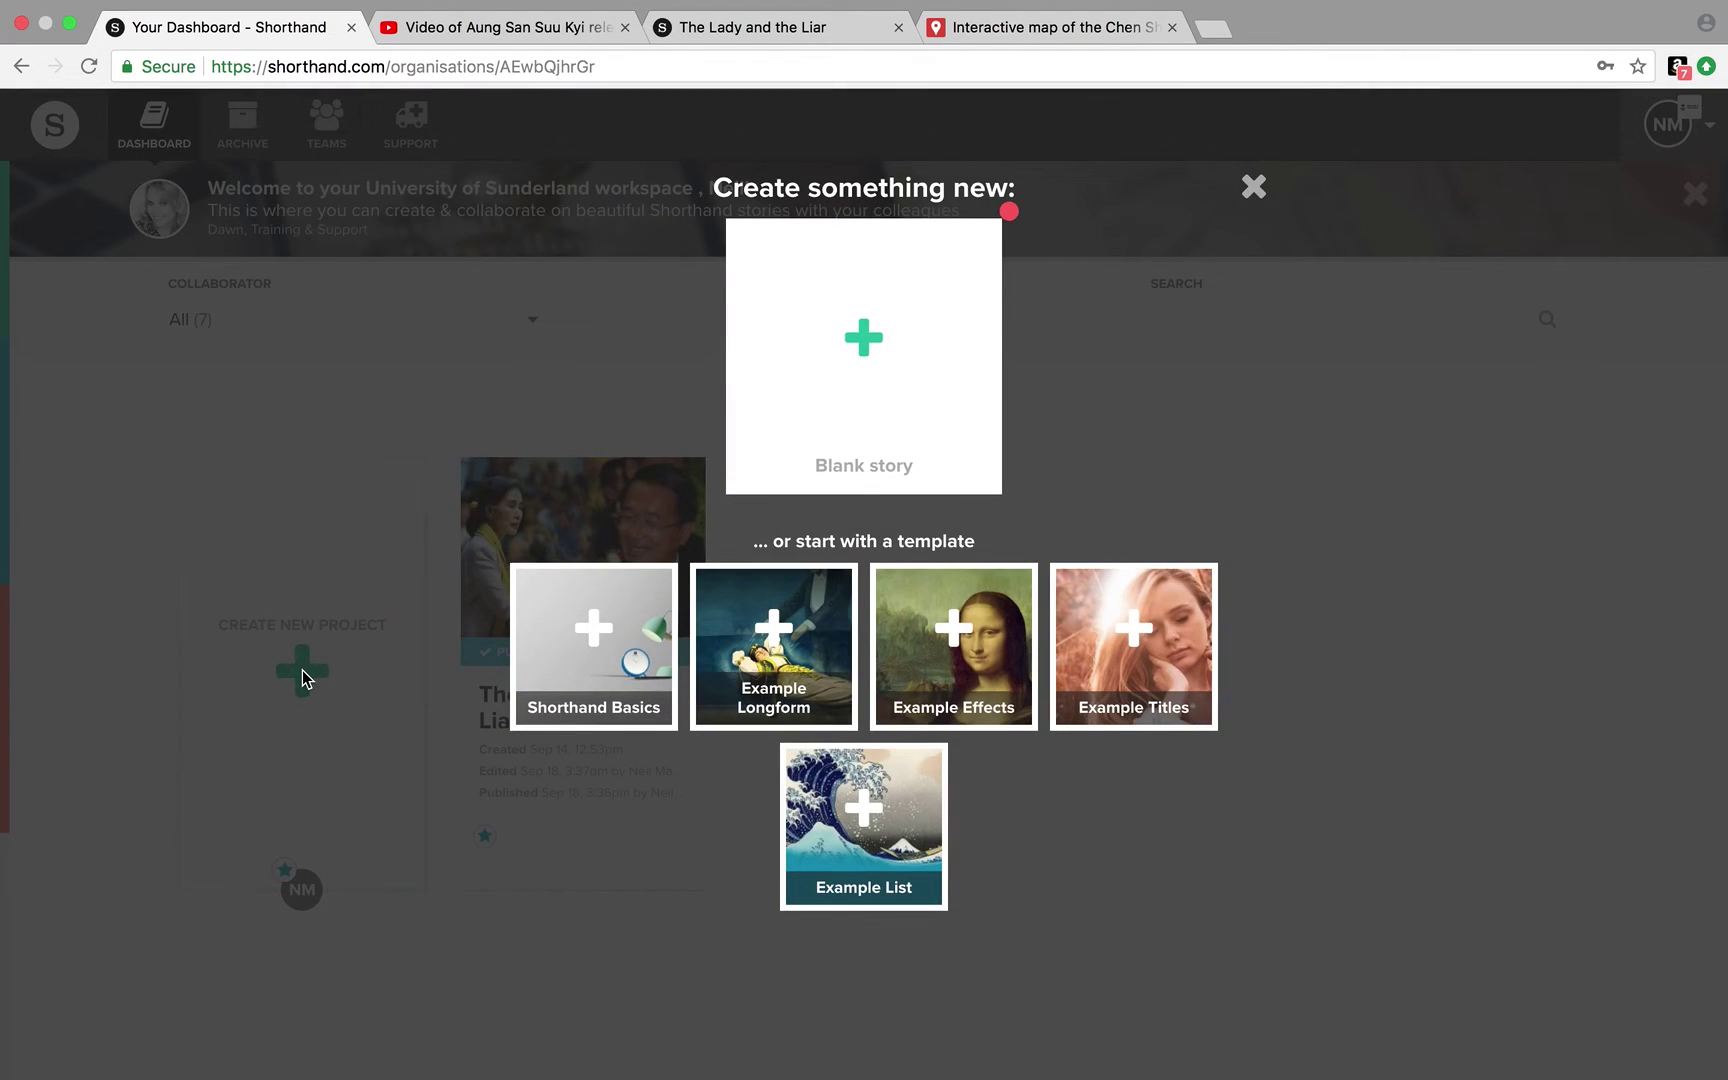
{"action": "left_click", "coordinate": [853, 321]}
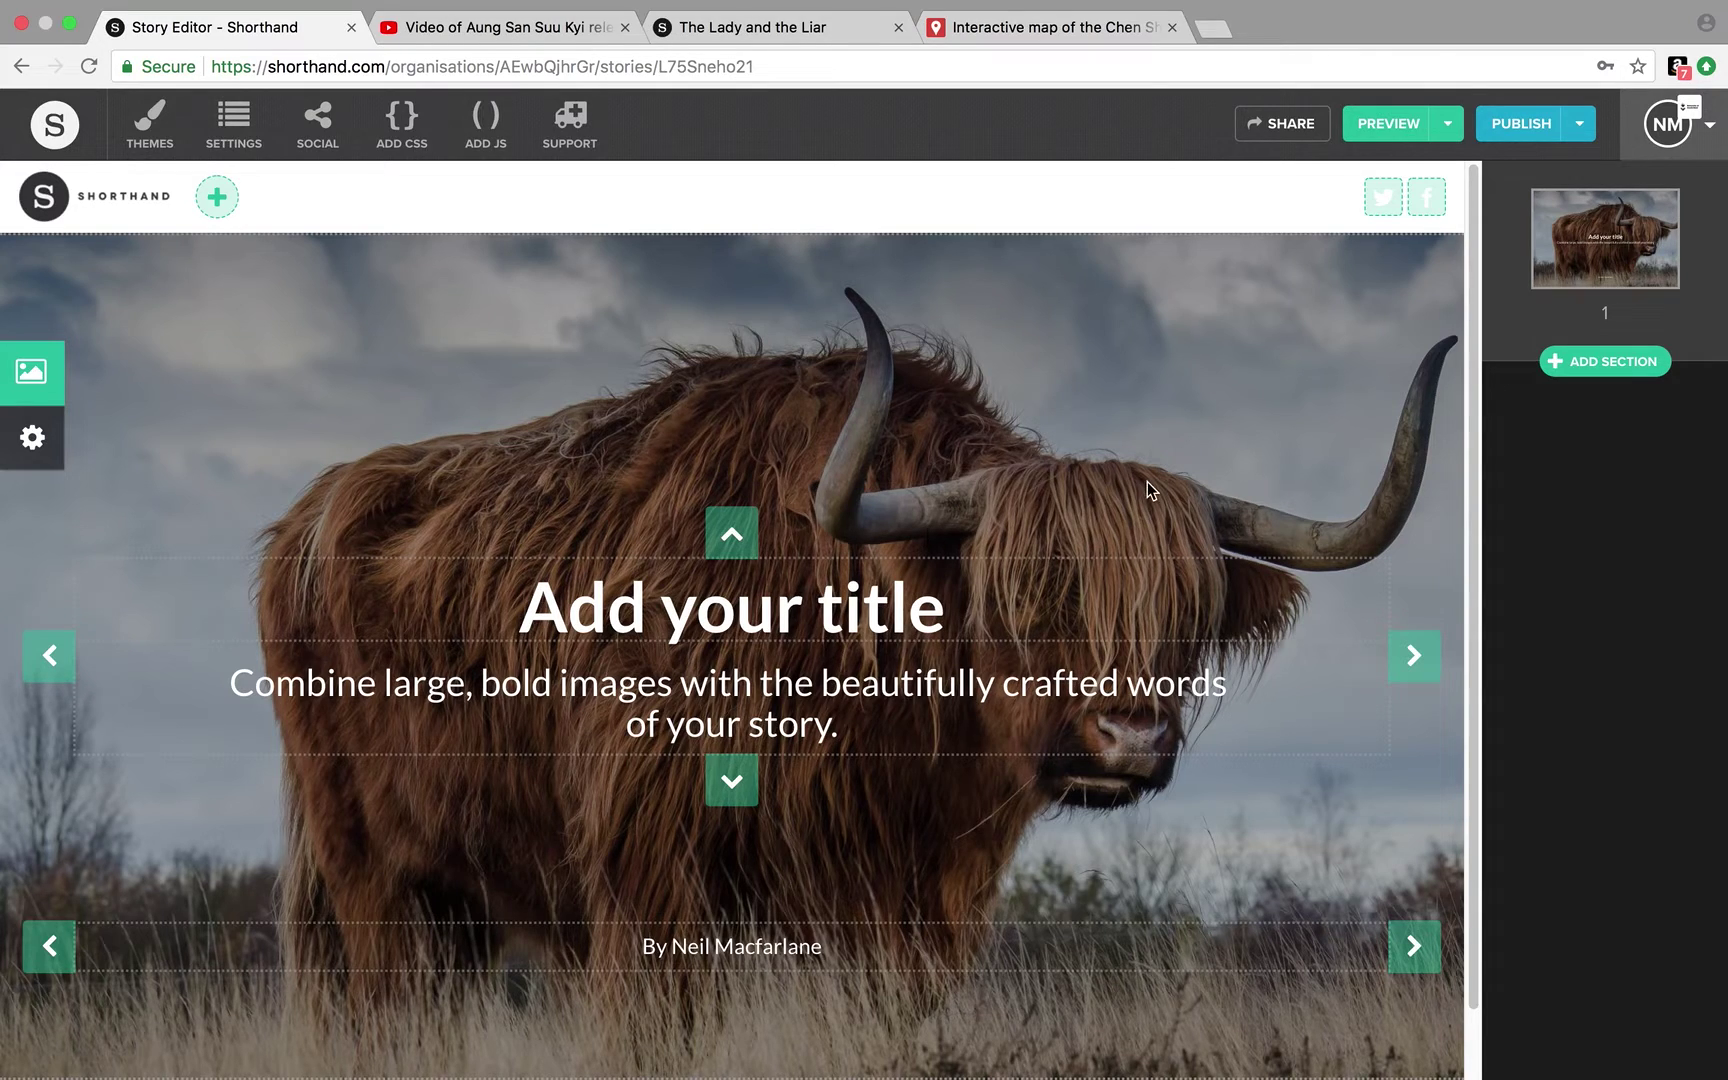
Replace the placeholder title of the story with "bdckhvqdhcvqwjhdc"
{"action": "mouse_move", "coordinate": [1620, 276]}
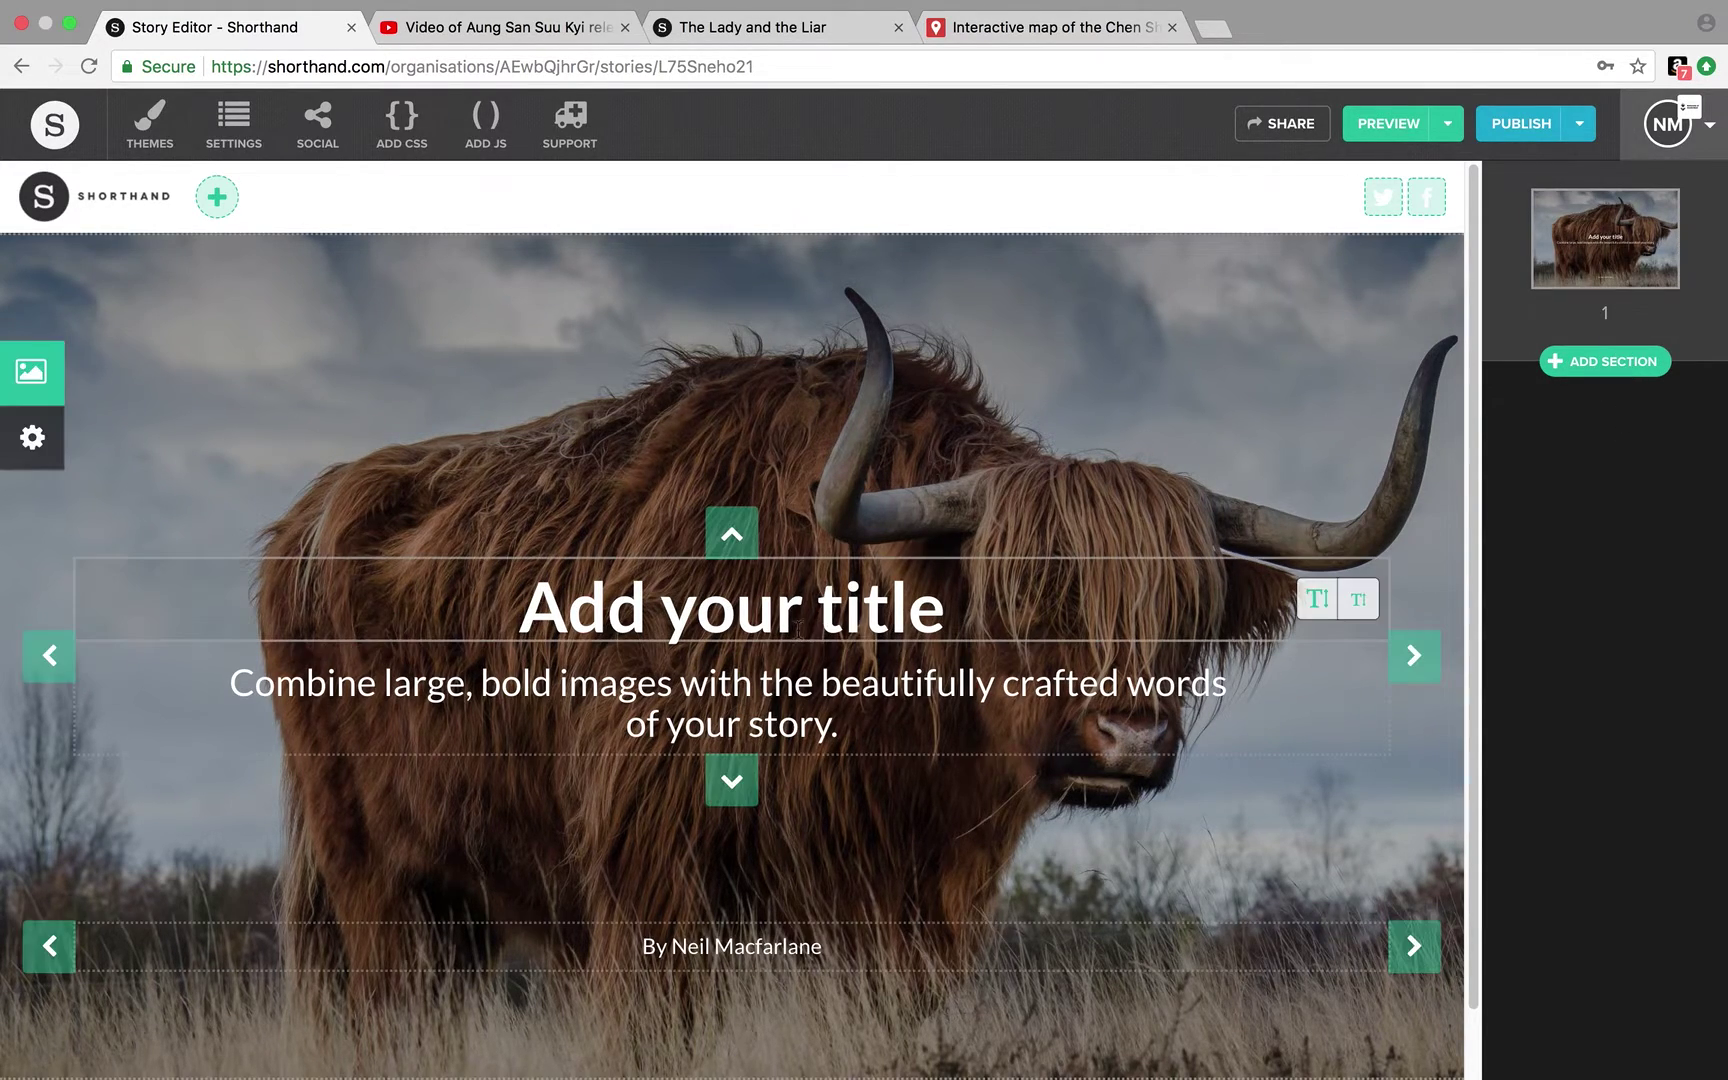
{"action": "triple_click", "coordinate": [971, 611]}
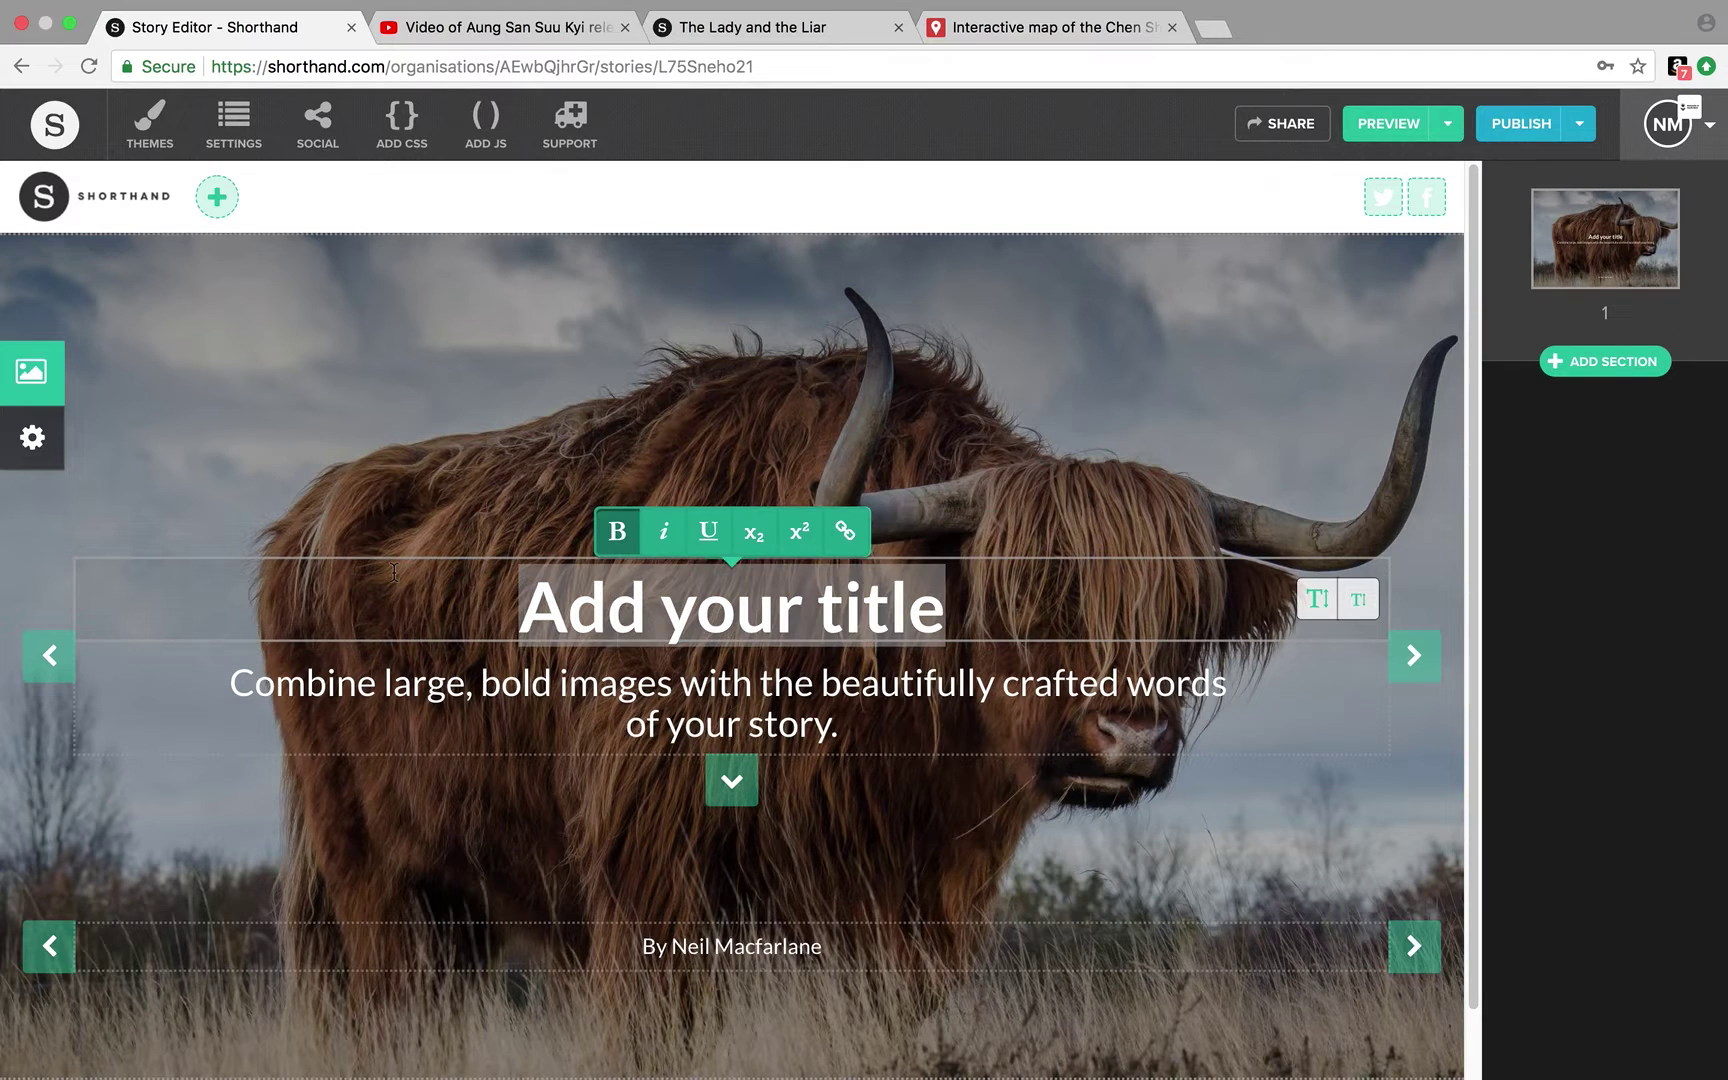
{"action": "type", "text": "bdckhvqdhcvqwjhdc"}
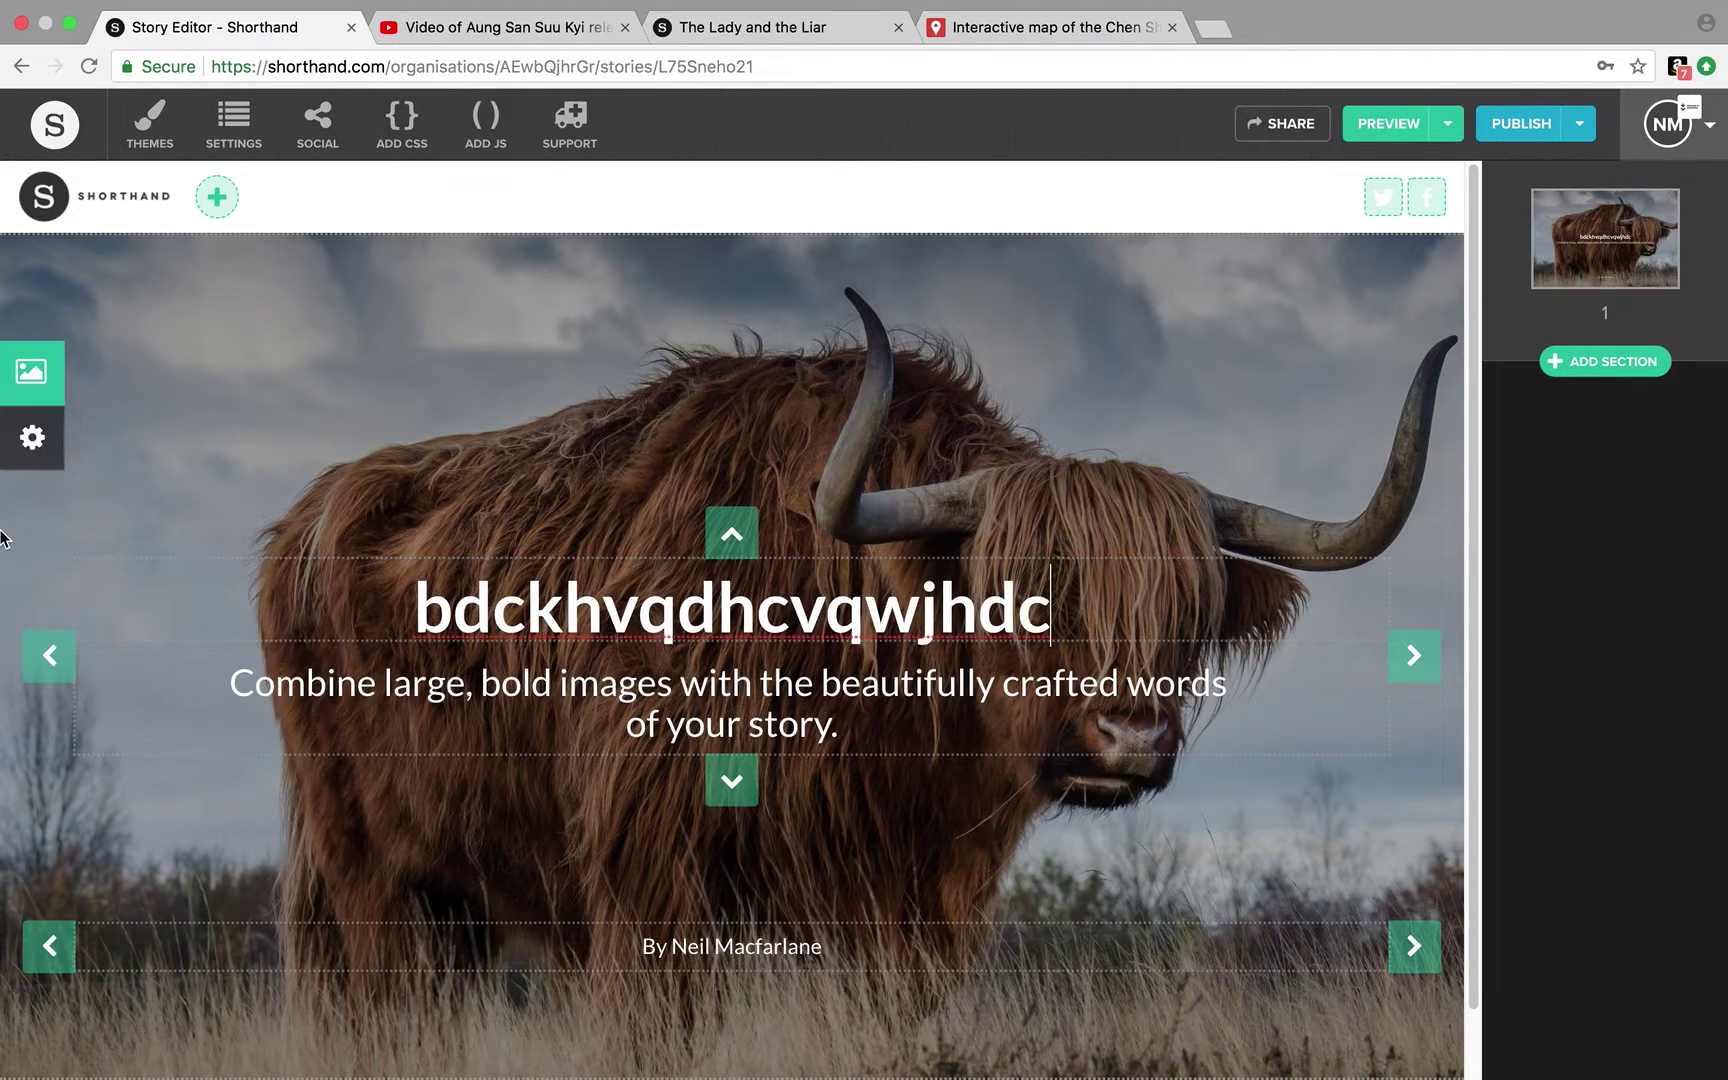
Replace the title section's landscape background image with LadyLiar2.jpg and save the media changes
{"action": "left_click", "coordinate": [29, 369]}
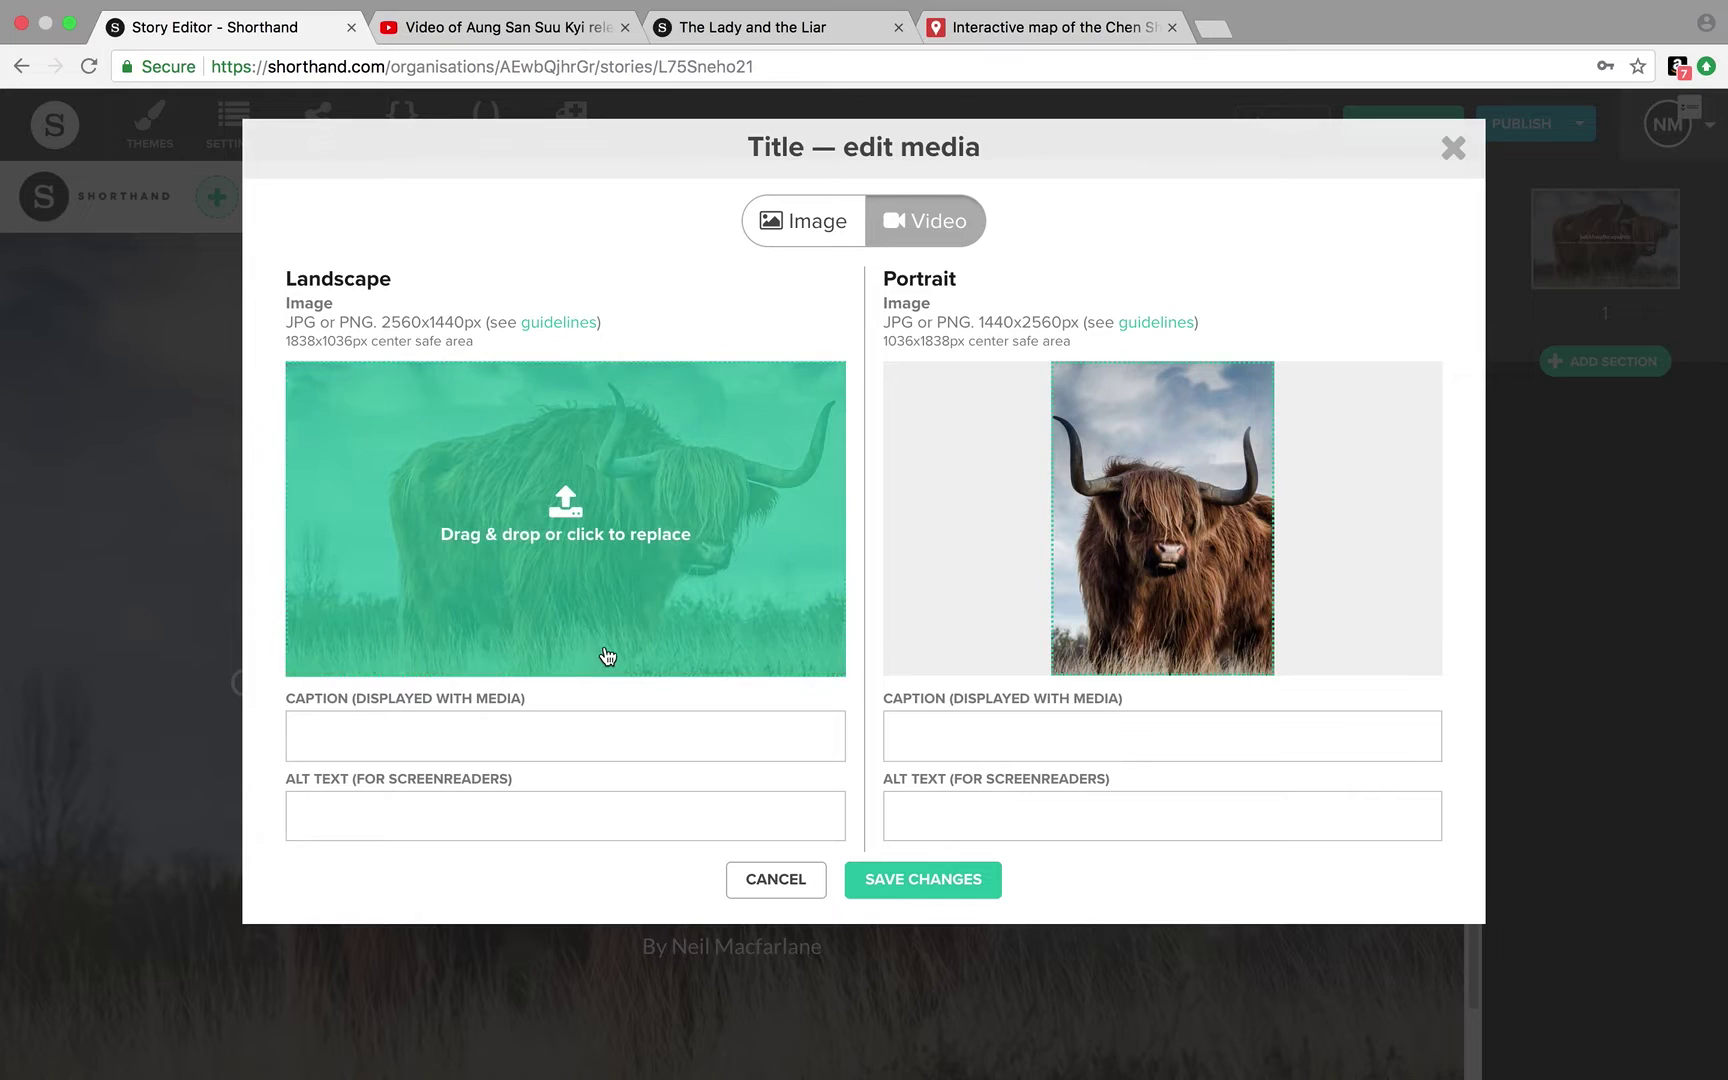
{"action": "left_click", "coordinate": [562, 505]}
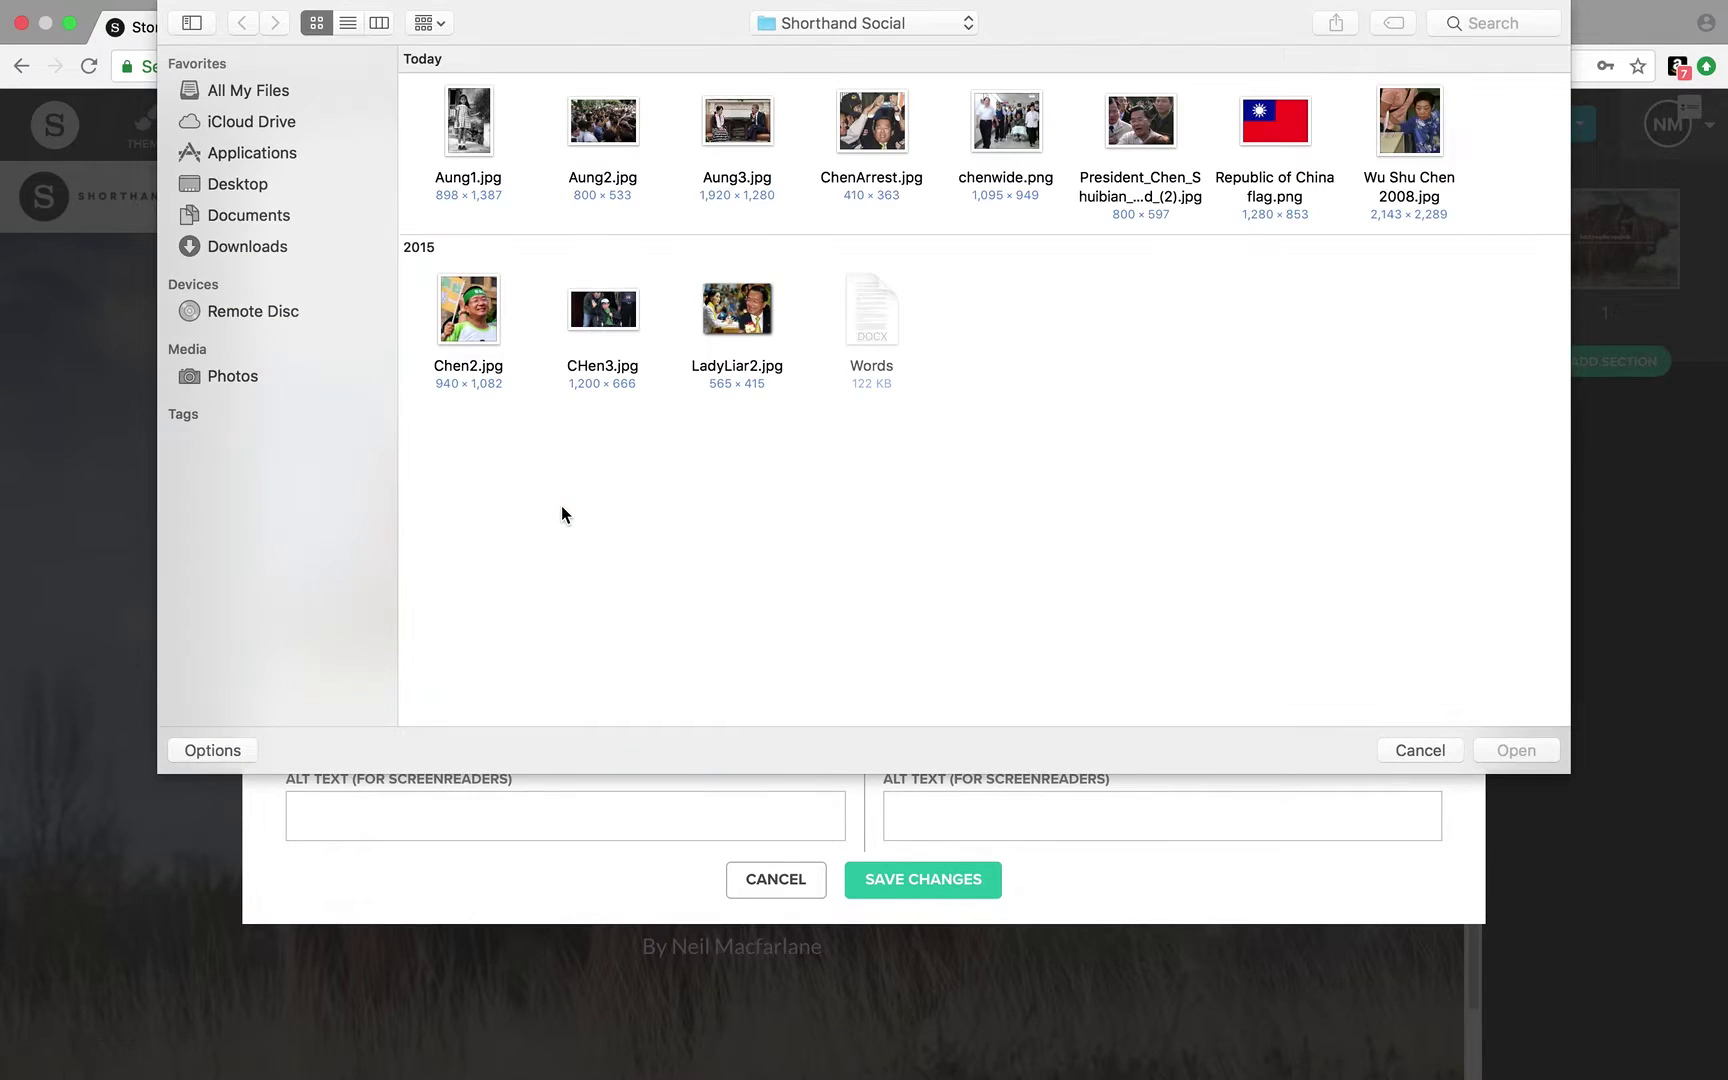
{"action": "left_click", "coordinate": [728, 321]}
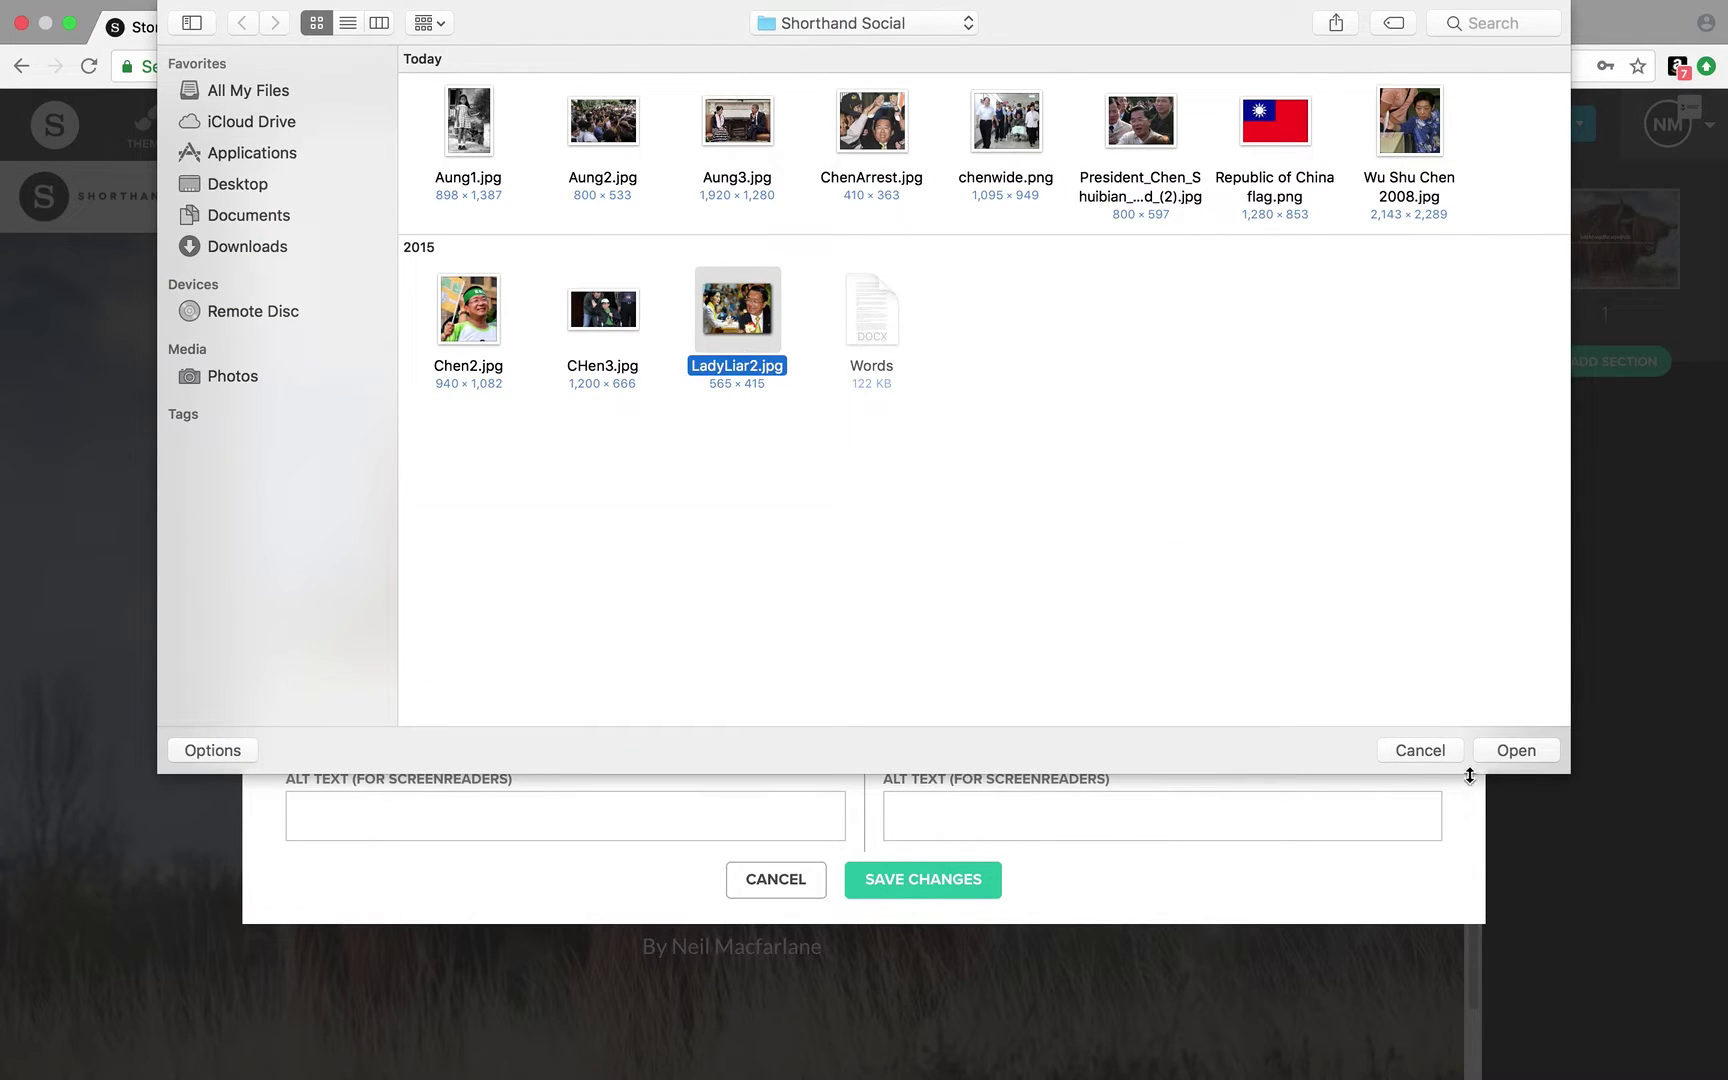
{"action": "left_click", "coordinate": [1509, 750]}
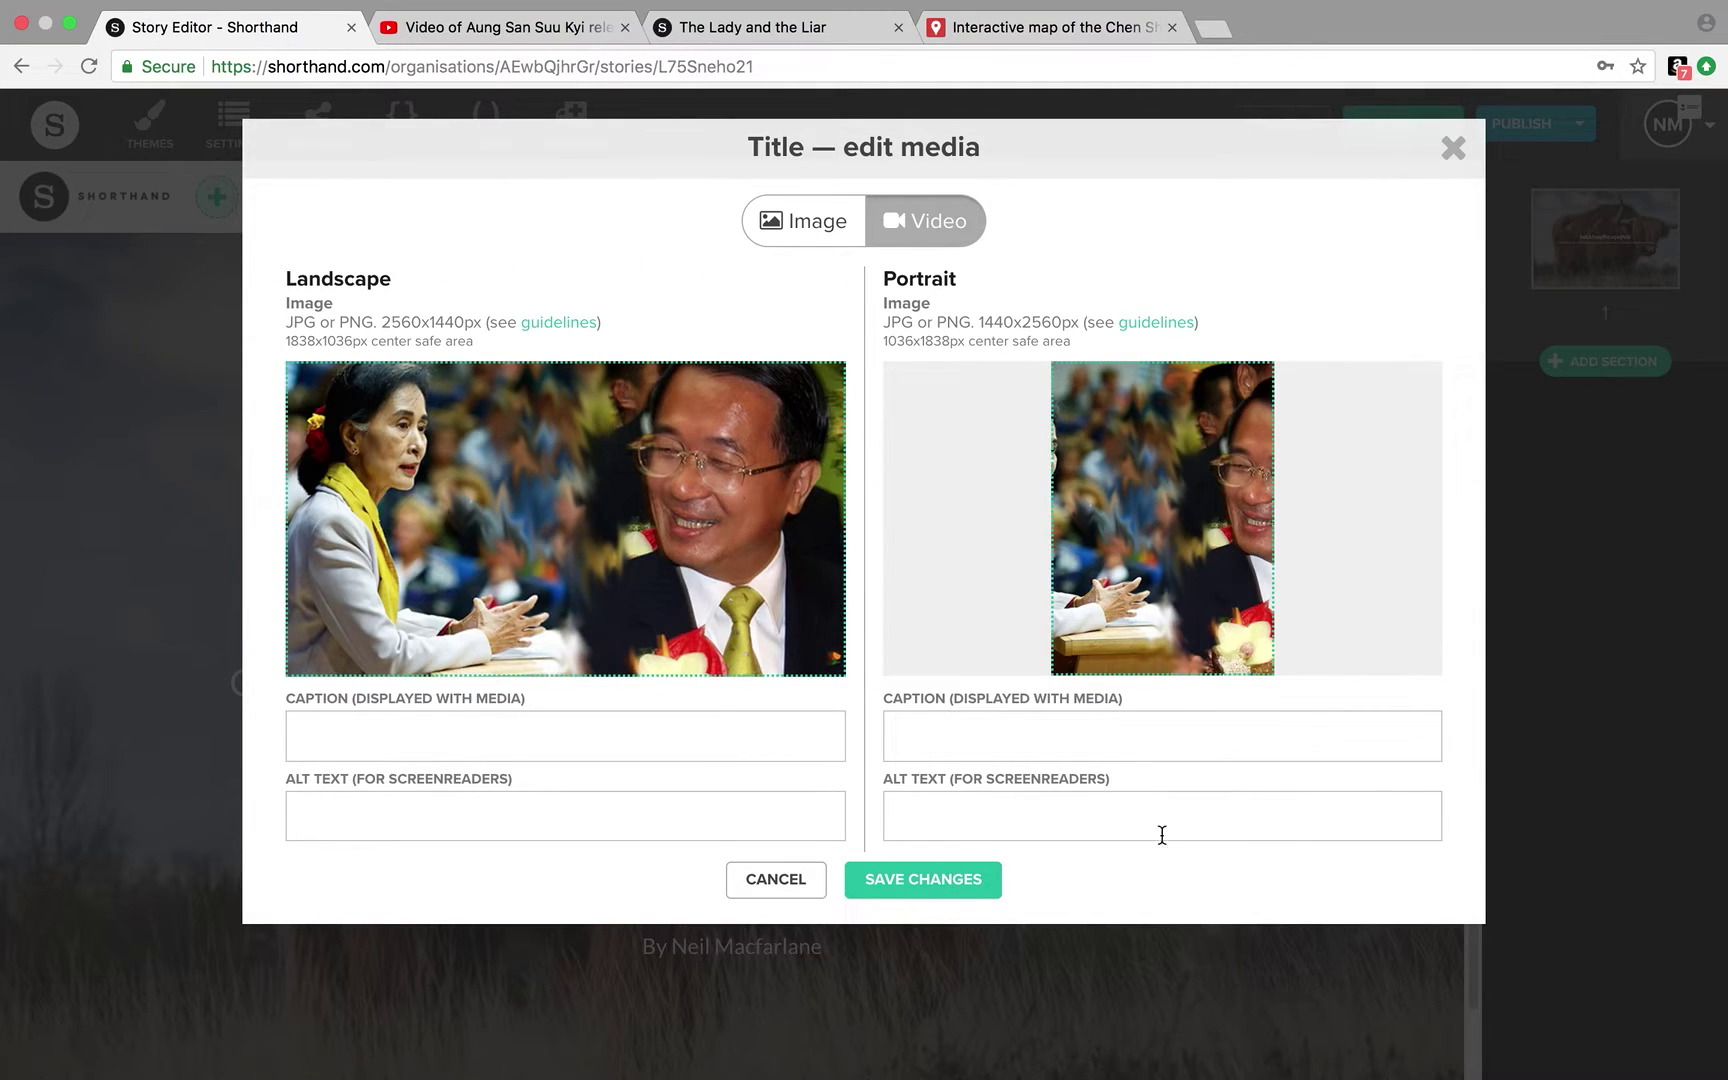
{"action": "left_click", "coordinate": [916, 888]}
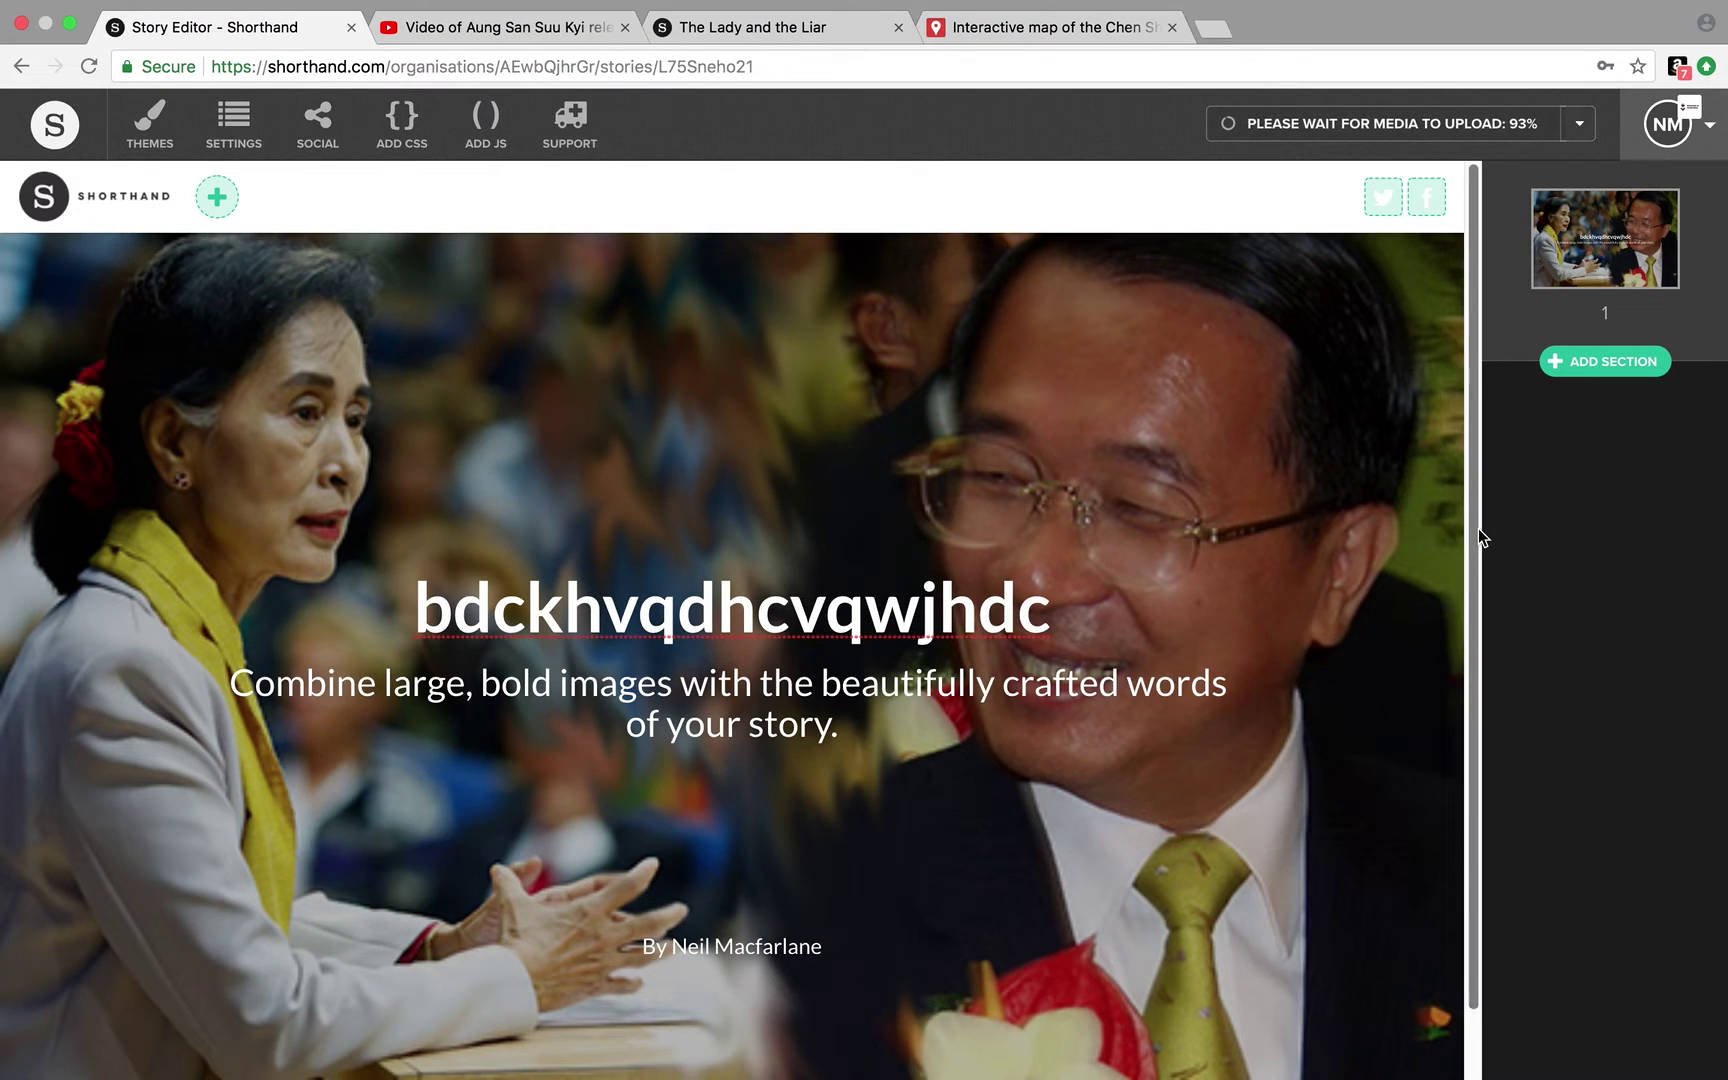
Add a Text section below the title section
{"action": "left_click_drag", "start_coordinate": [1478, 528], "coordinate": [1477, 643]}
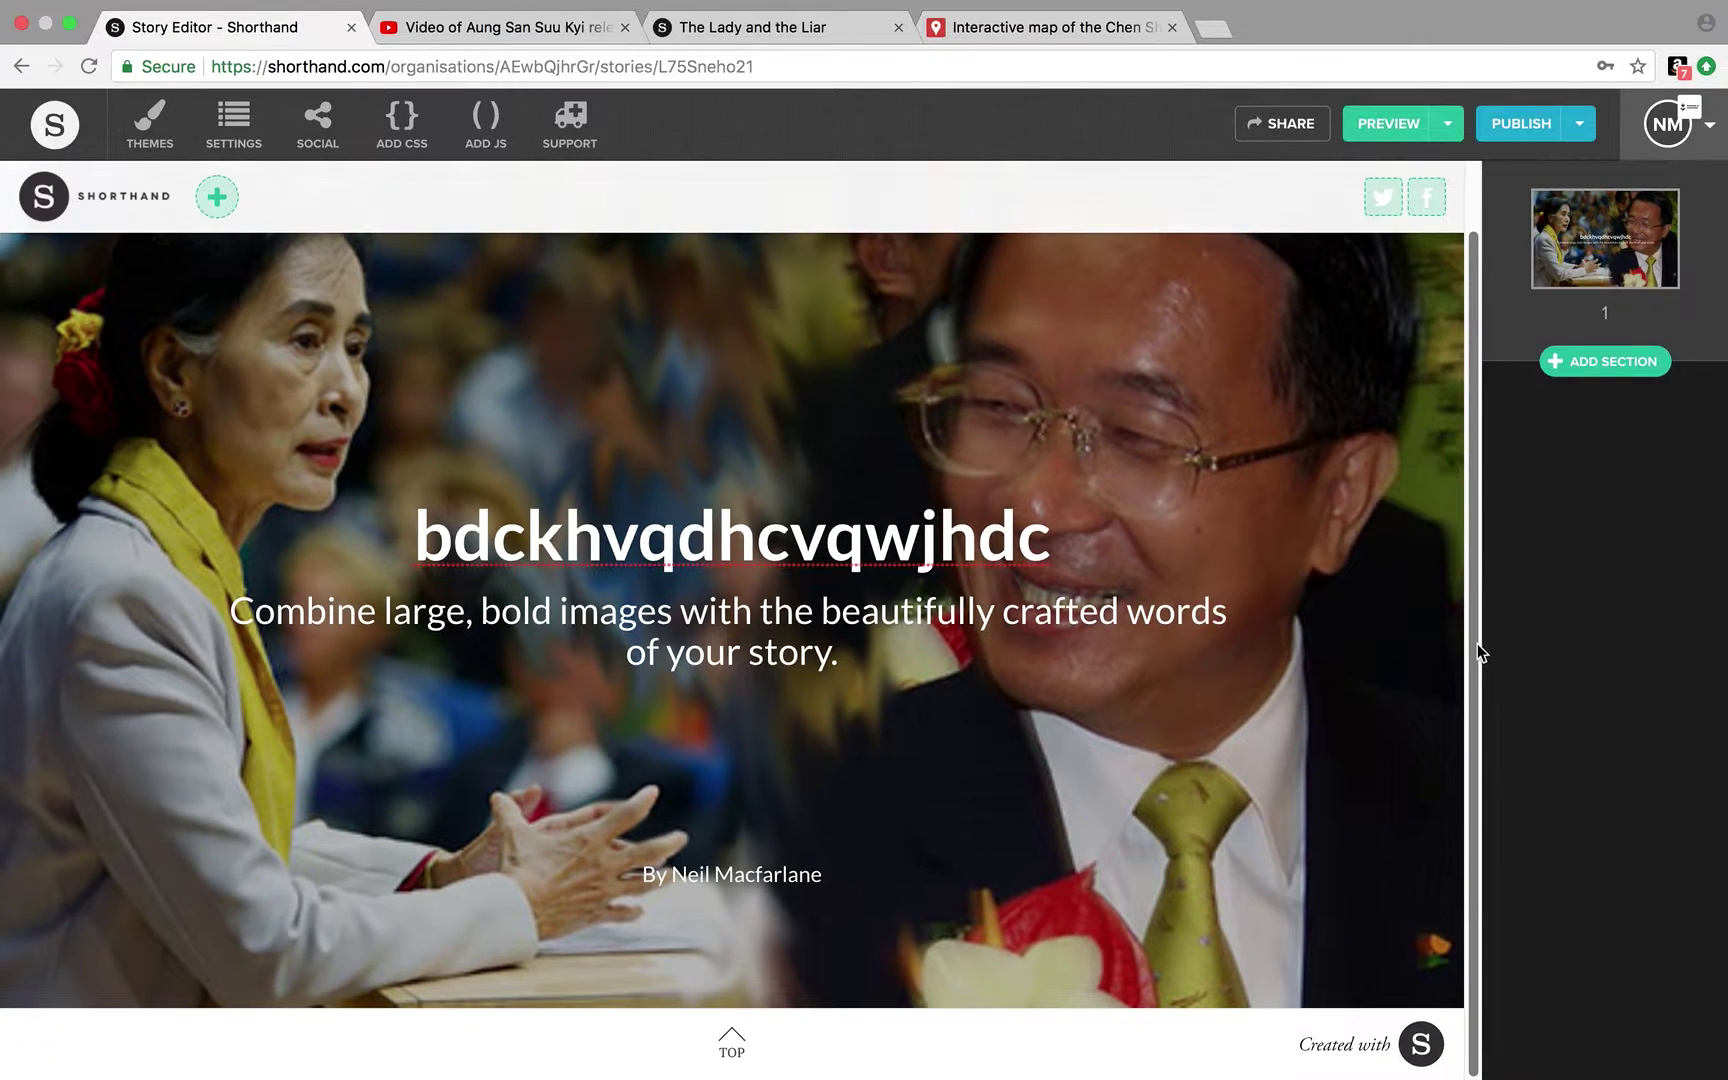
{"action": "left_click", "coordinate": [1607, 363]}
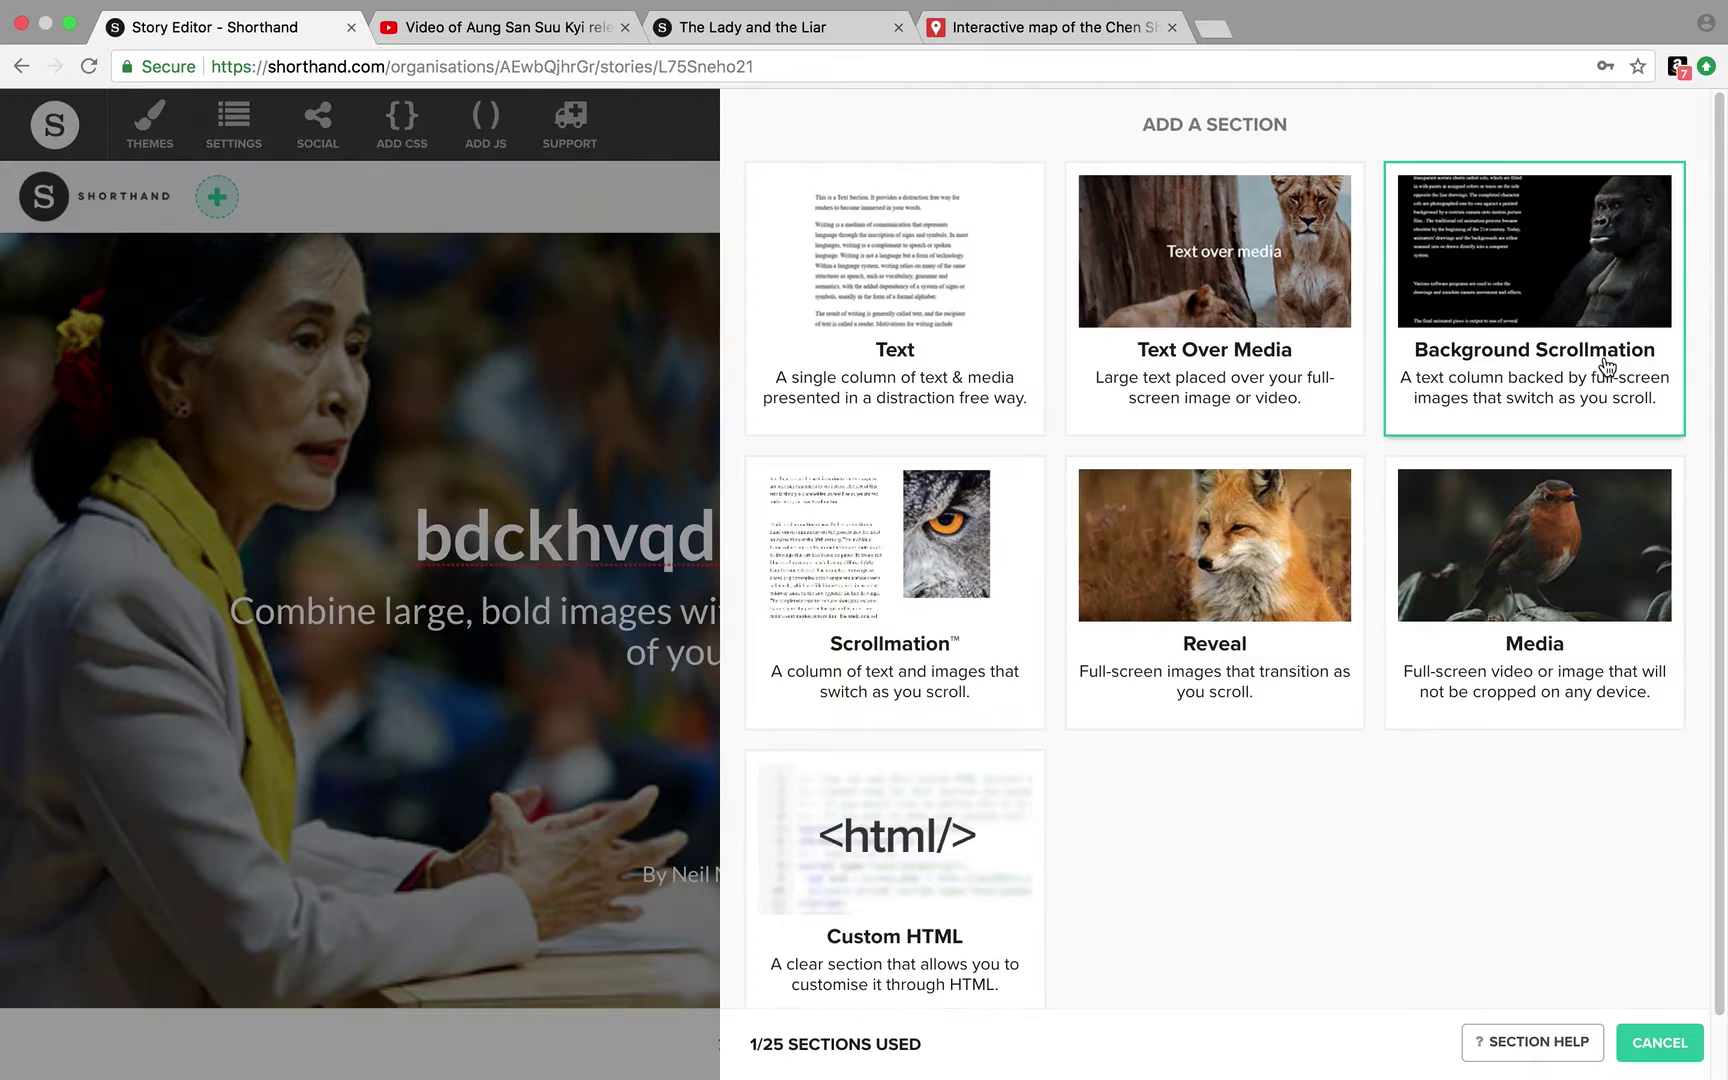
{"action": "left_click", "coordinate": [895, 355]}
Switch to Word and copy the first five paragraphs of Chen words.docx
{"action": "mouse_move", "coordinate": [640, 1070]}
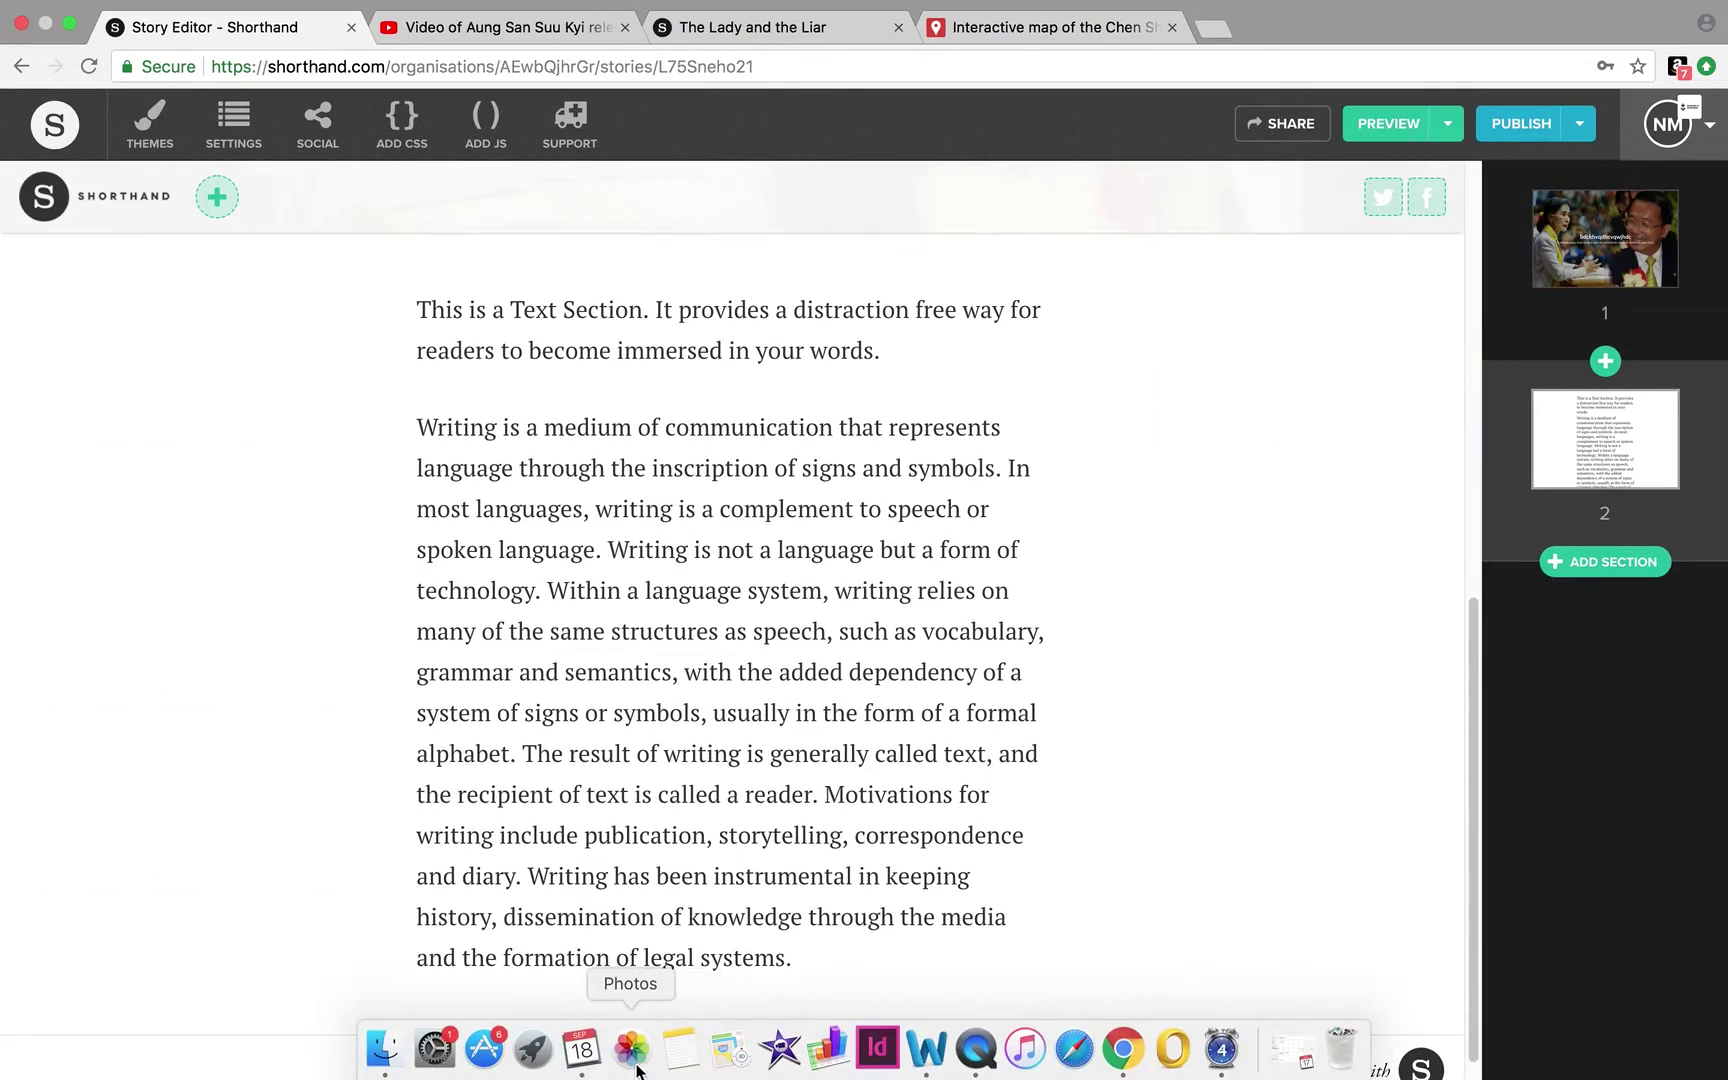
{"action": "left_click", "coordinate": [924, 1058]}
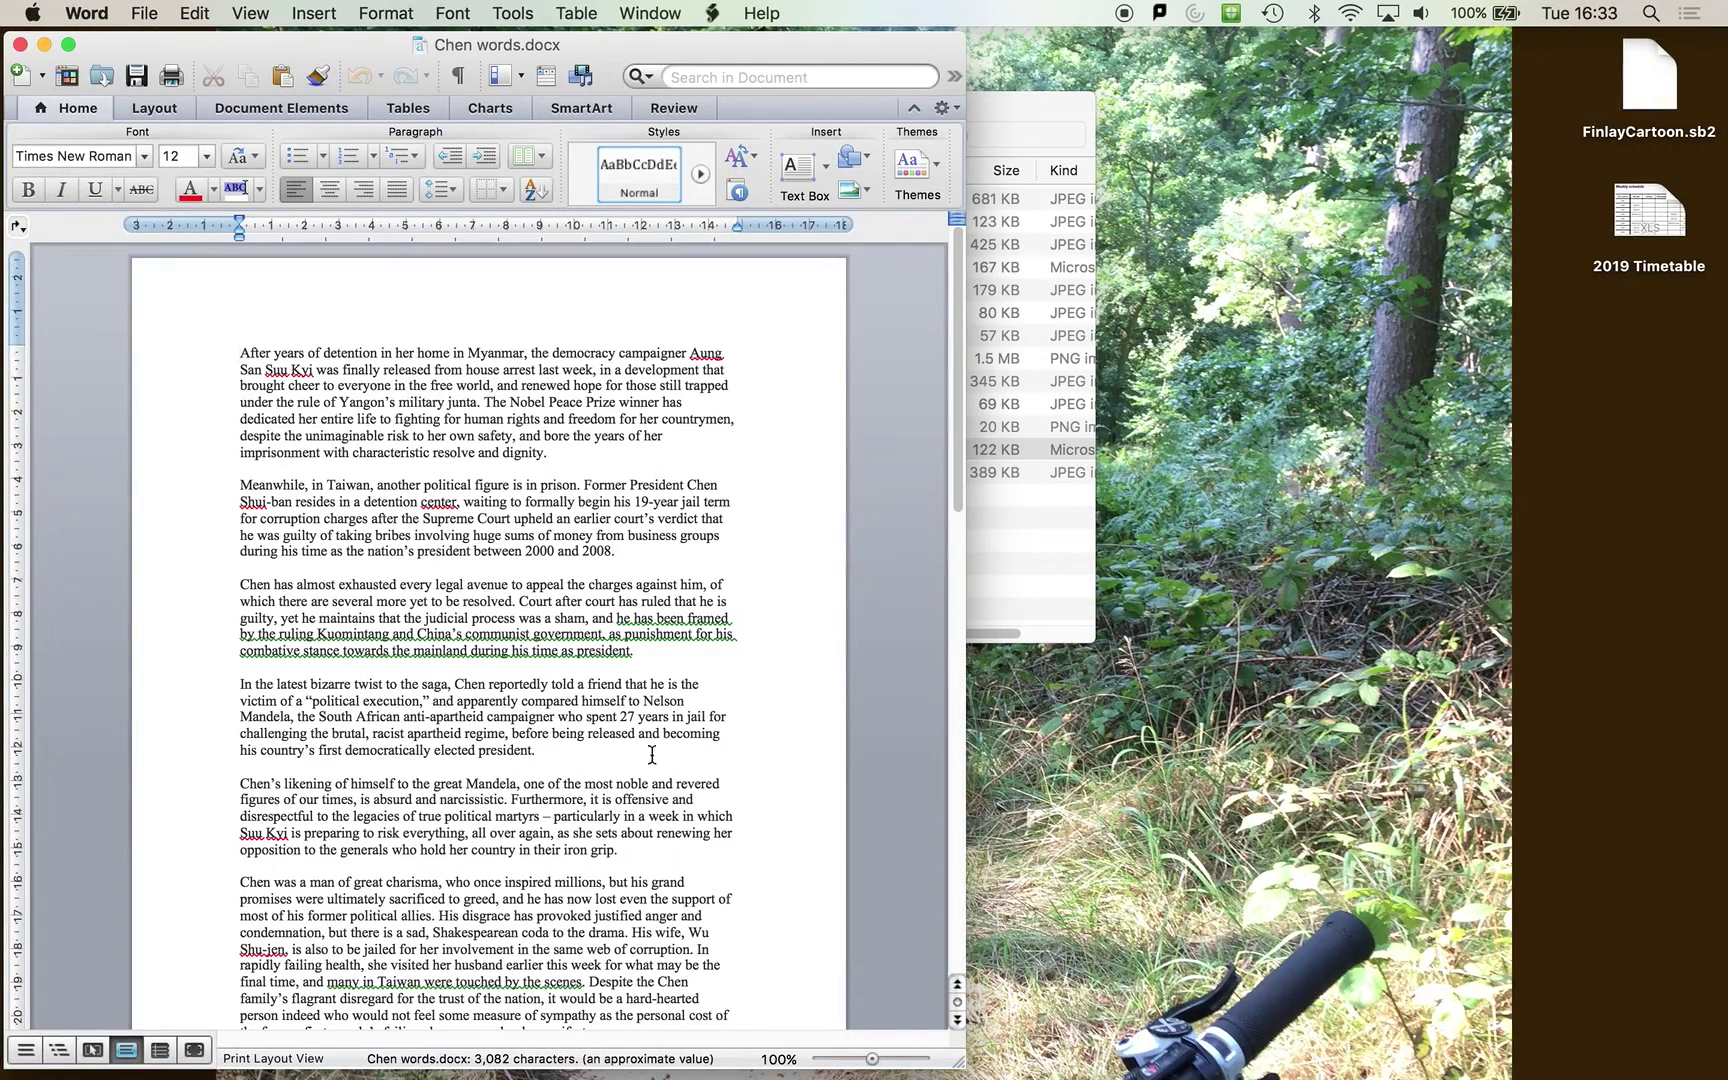
{"action": "left_click_drag", "start_coordinate": [727, 861], "coordinate": [72, 352]}
{"action": "key", "text": "super+c"}
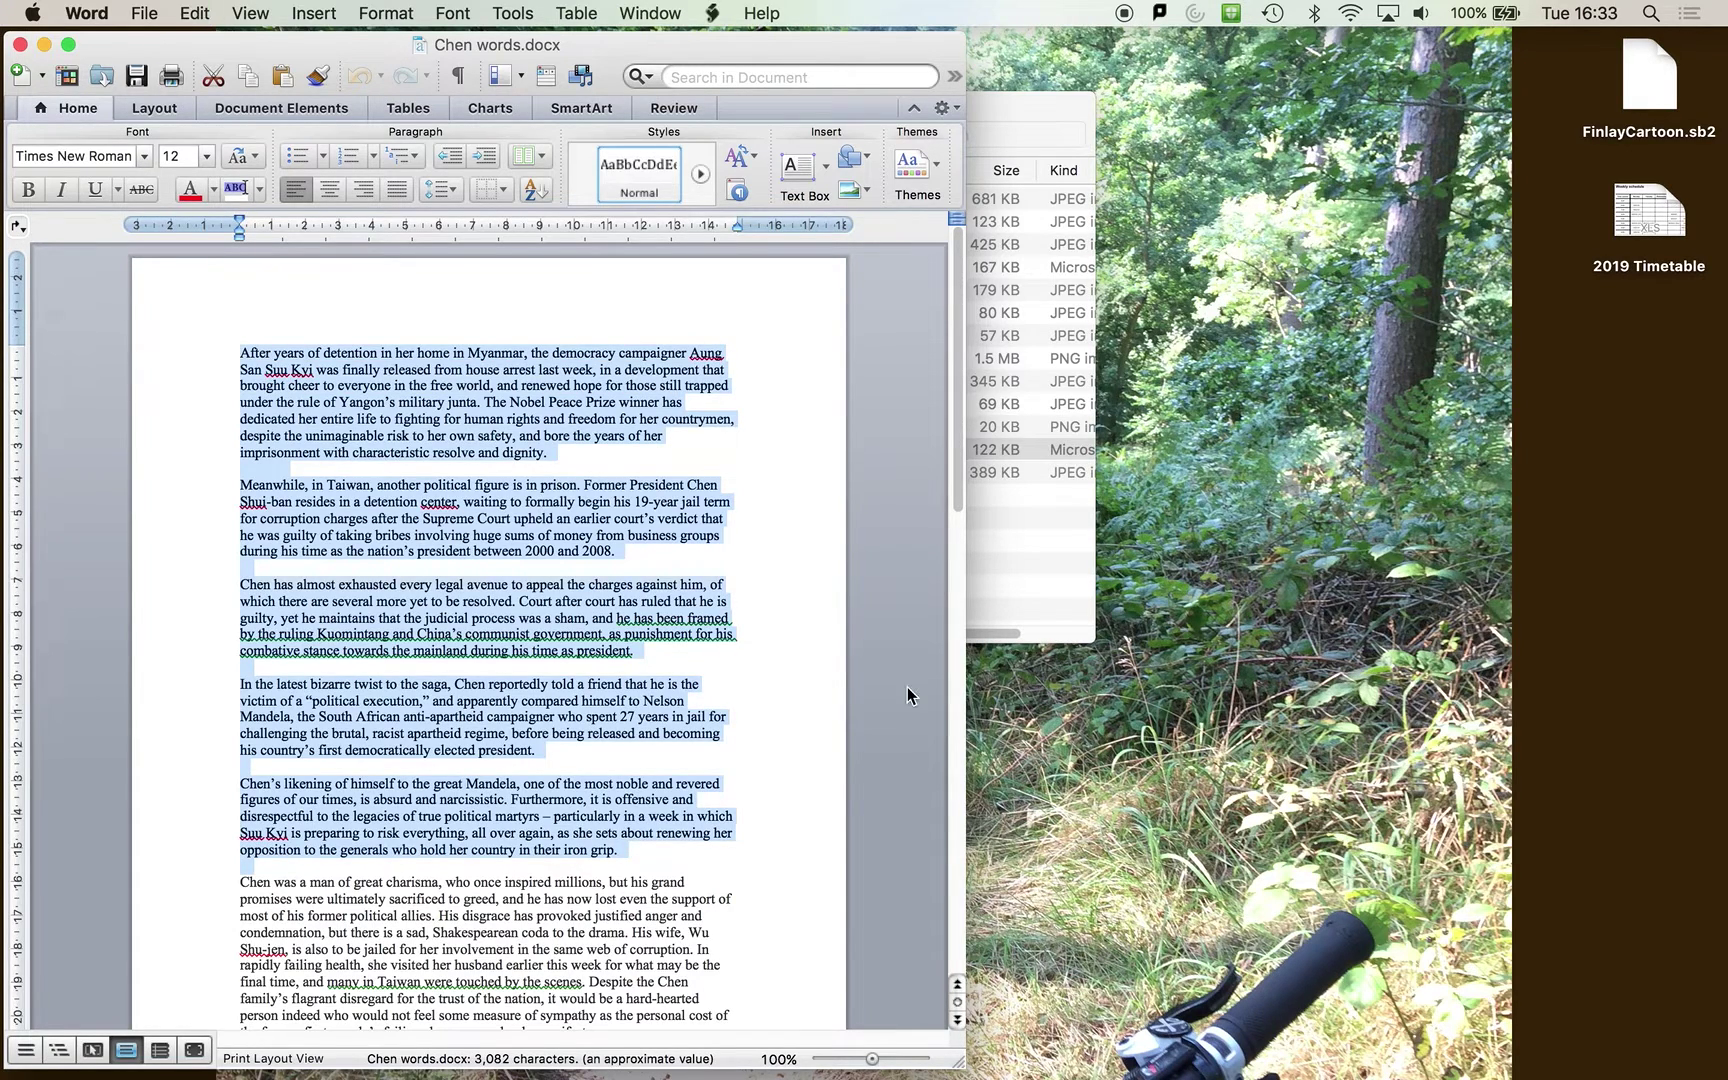
Return to the story editor in Chrome and replace the Text section's placeholder text with the copied paragraphs
{"action": "left_click", "coordinate": [1067, 795]}
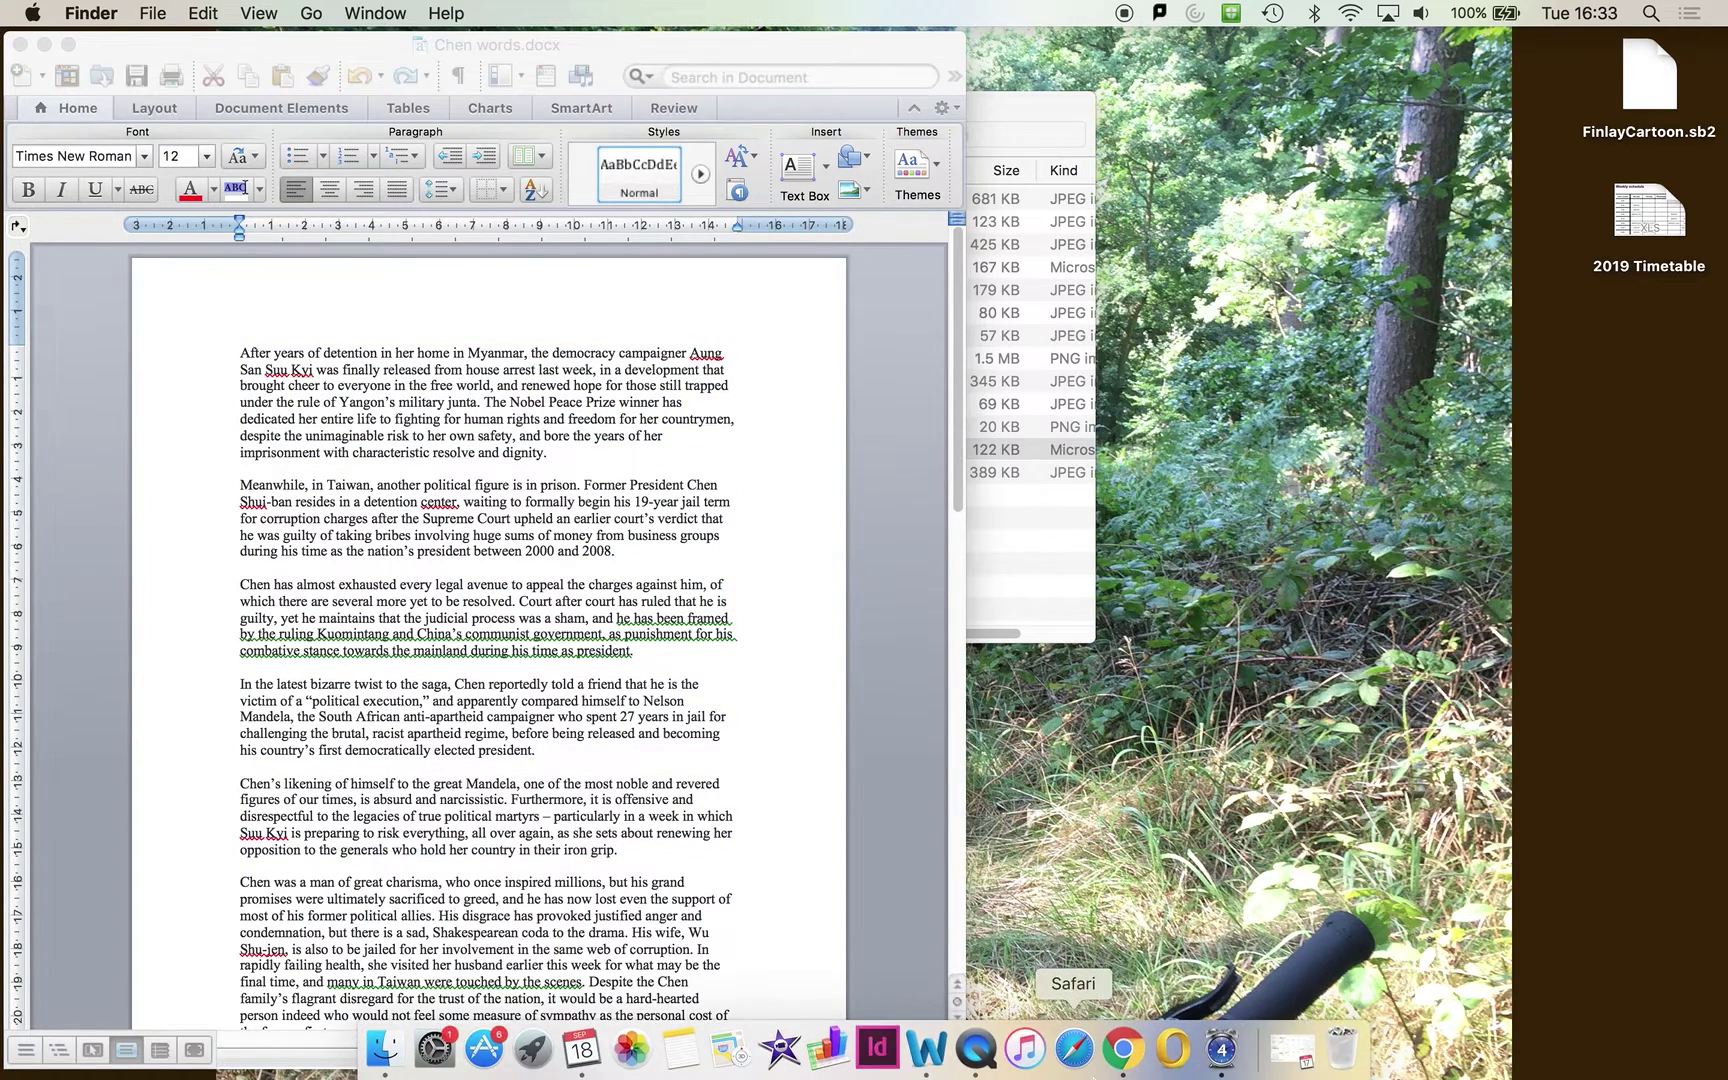
{"action": "left_click", "coordinate": [1121, 1052]}
{"action": "left_click_drag", "start_coordinate": [845, 972], "coordinate": [308, 223]}
{"action": "key", "text": "BackSpace"}
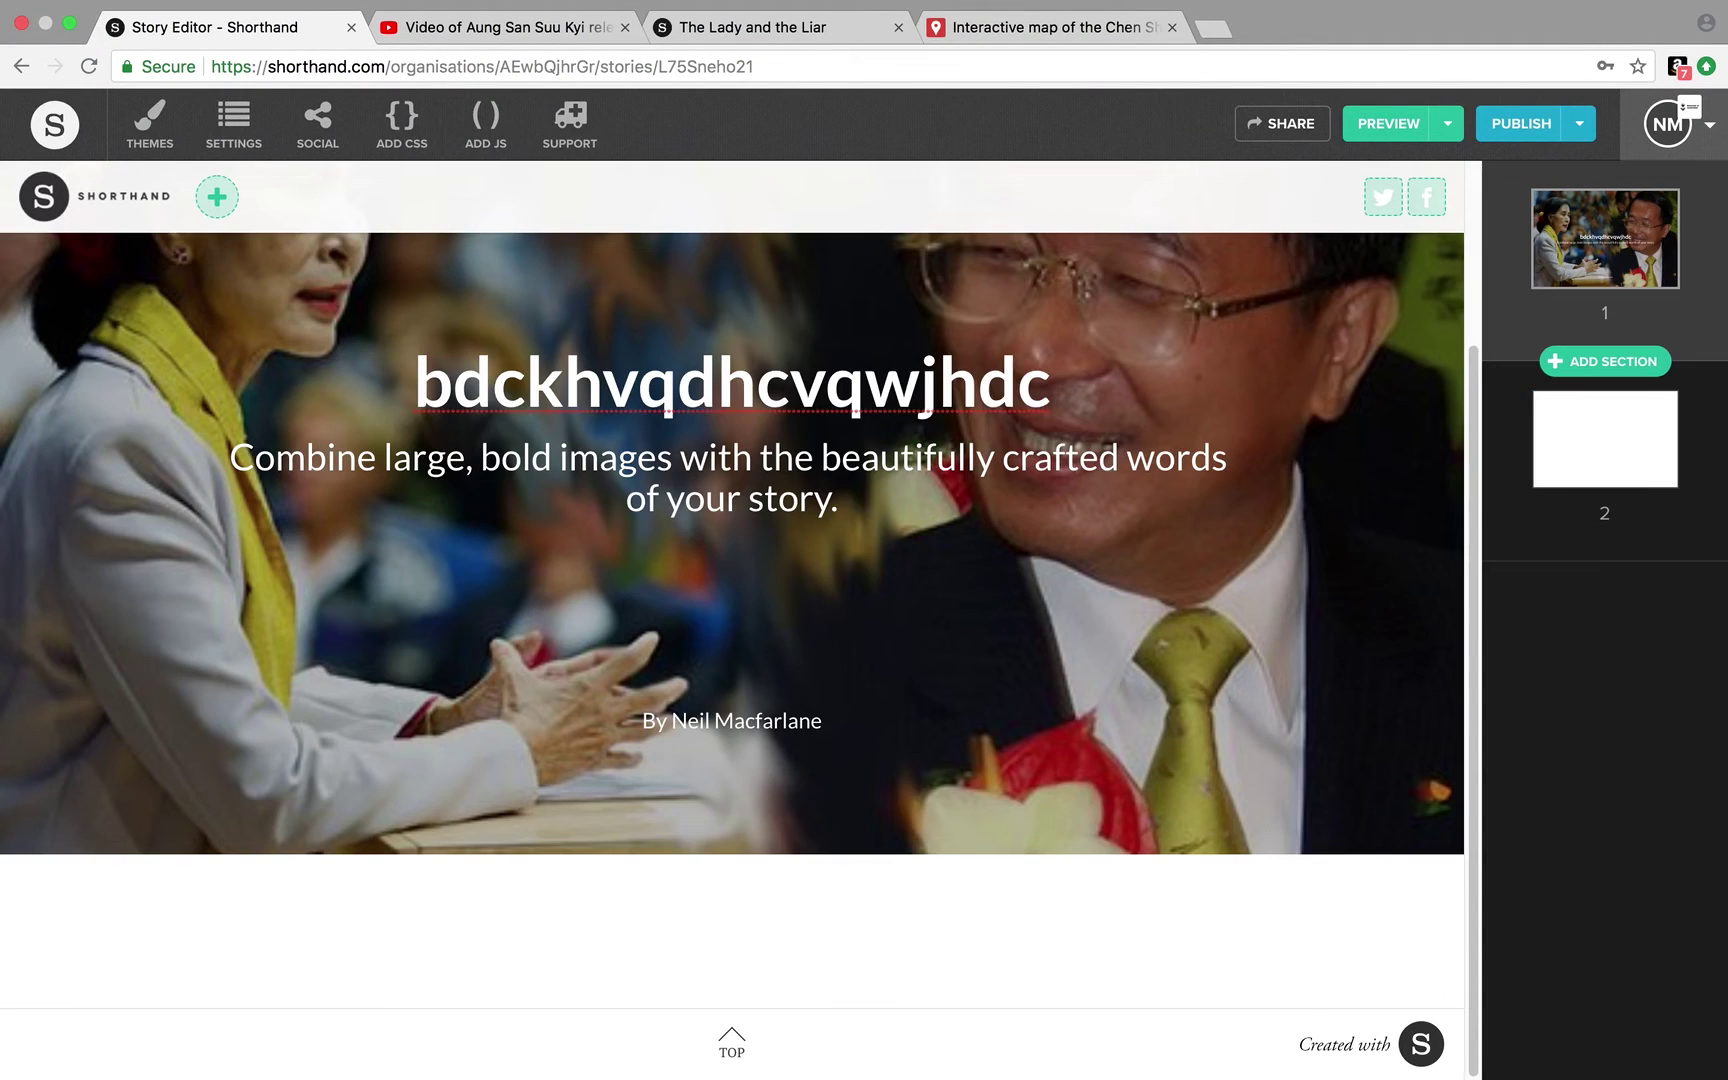
{"action": "key", "text": "super+v"}
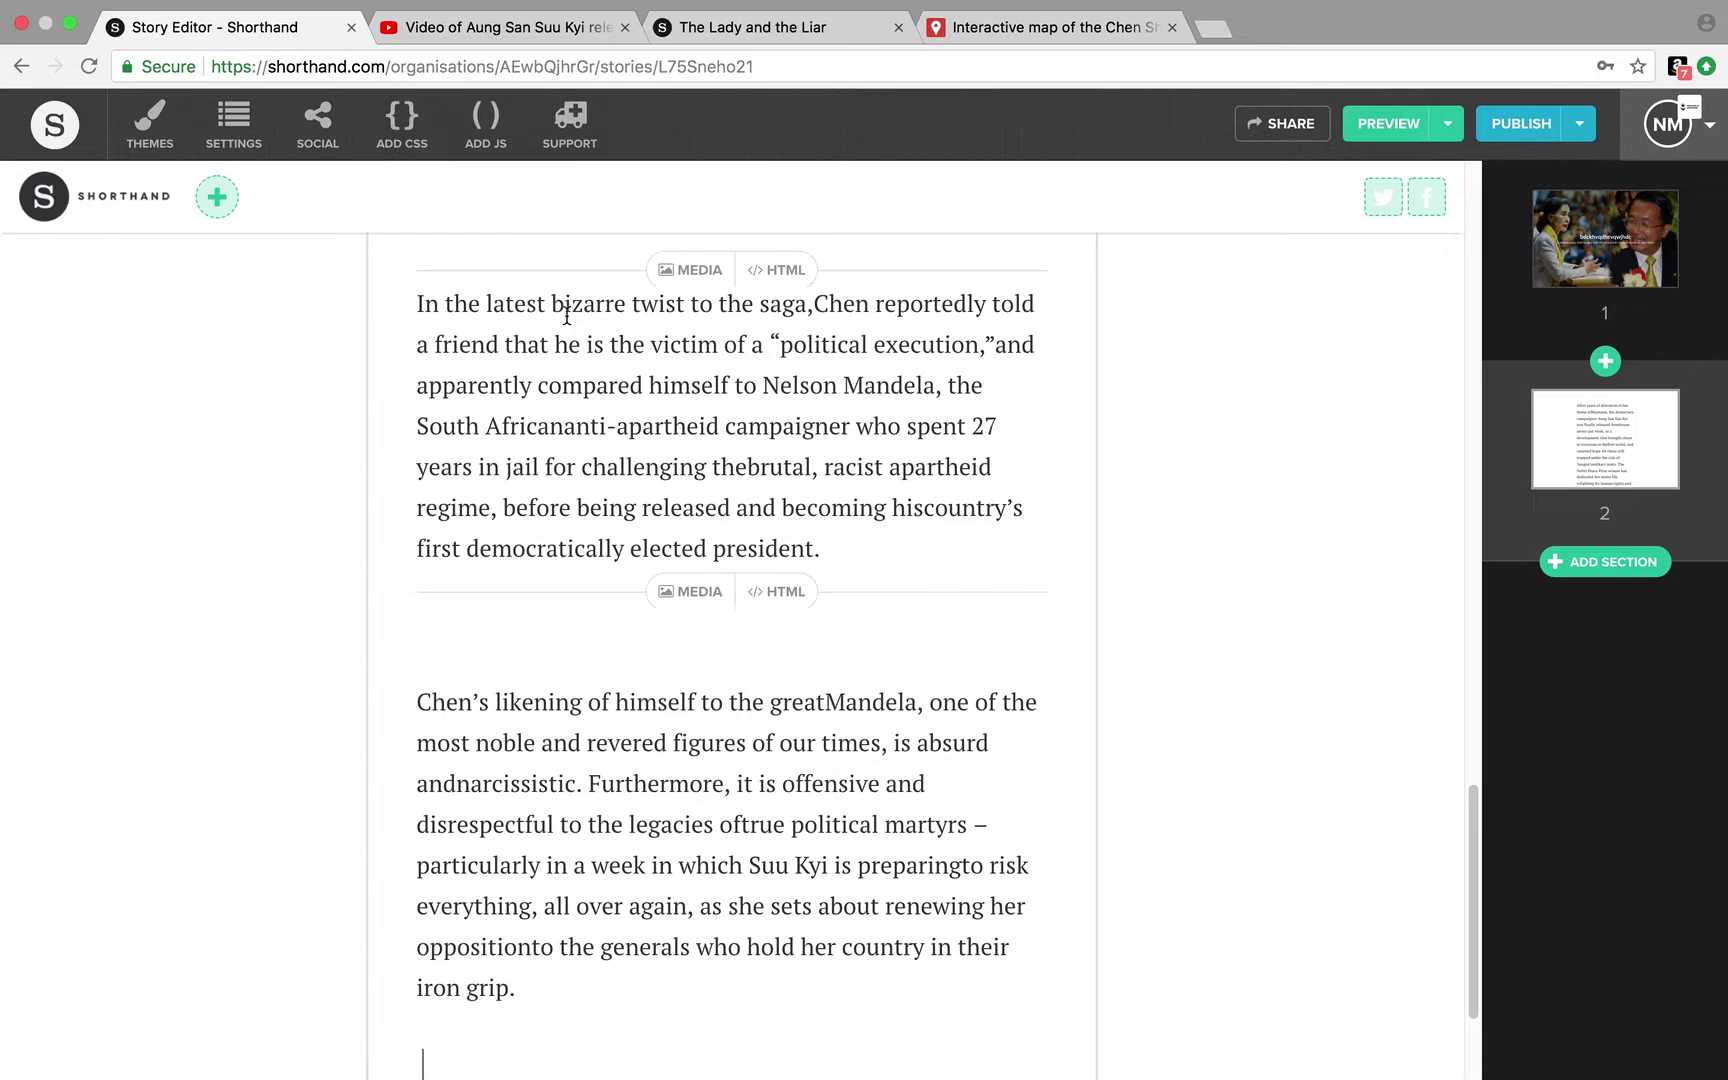
Start adding a link to the words "The Nobel Peace Prize" in the first paragraph of the Text section
{"action": "left_click_drag", "start_coordinate": [1470, 857], "coordinate": [1354, 427]}
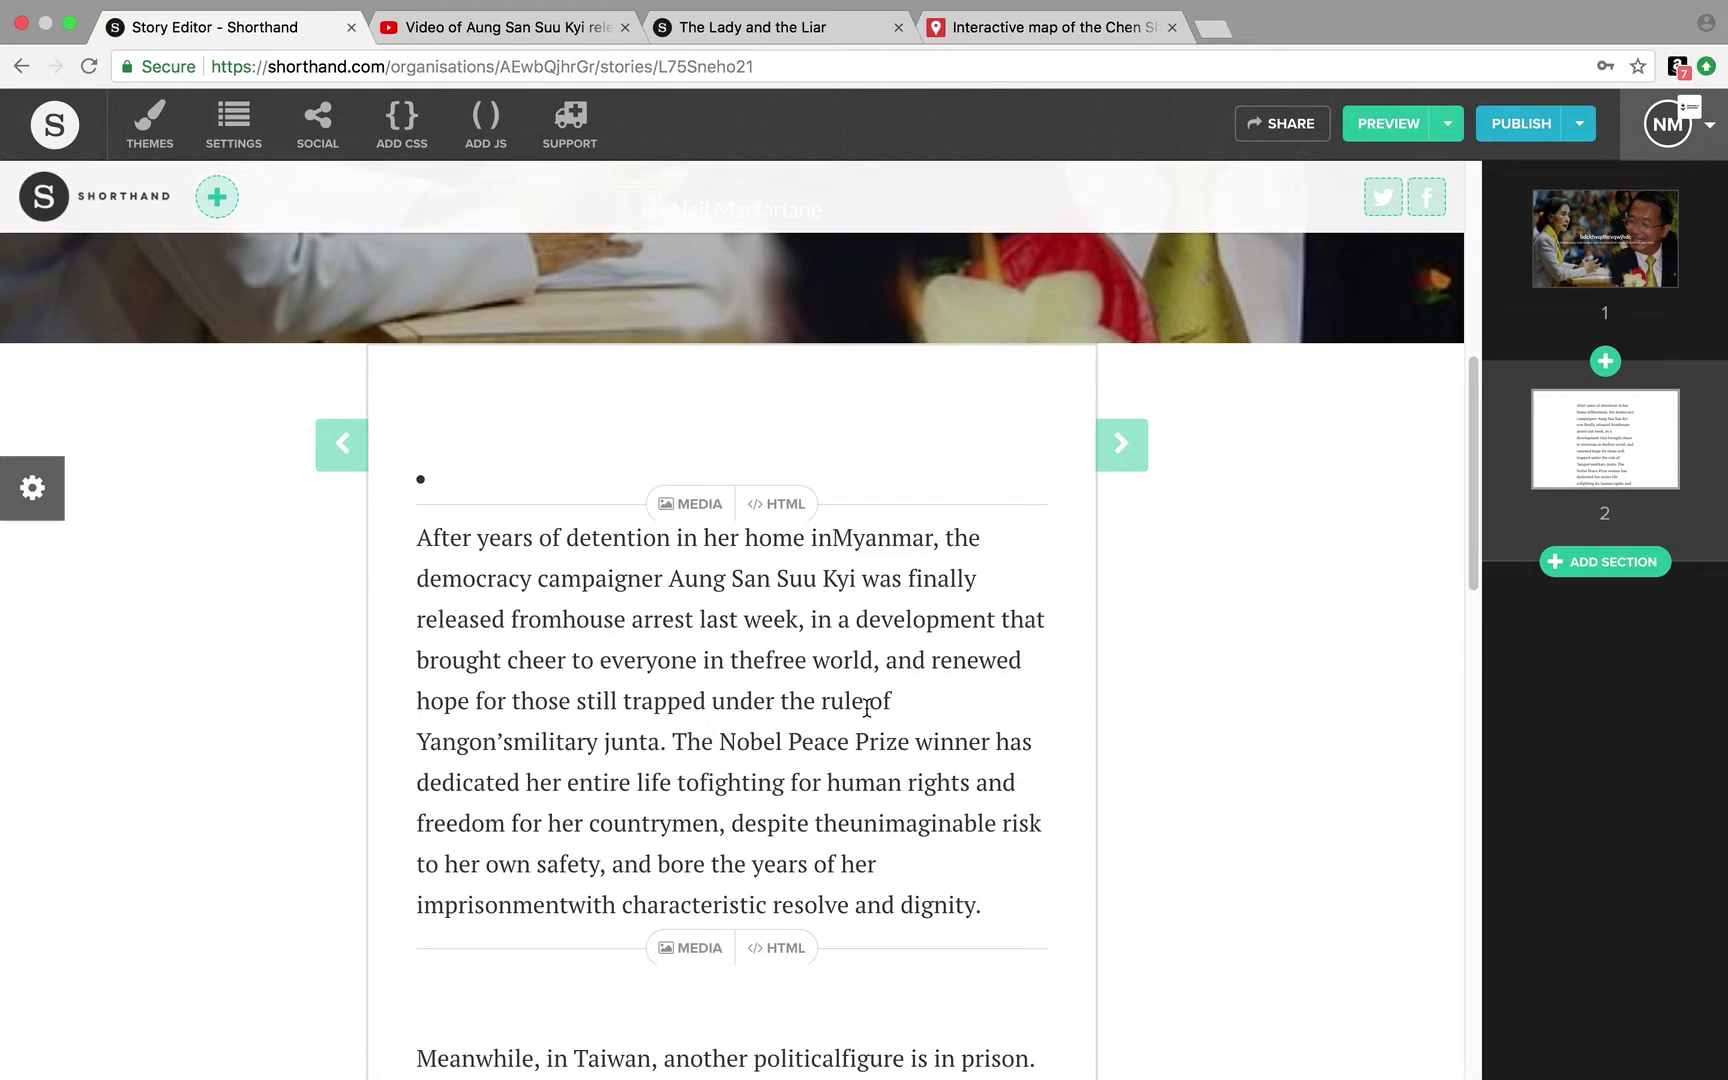
{"action": "left_click_drag", "start_coordinate": [908, 741], "coordinate": [676, 731]}
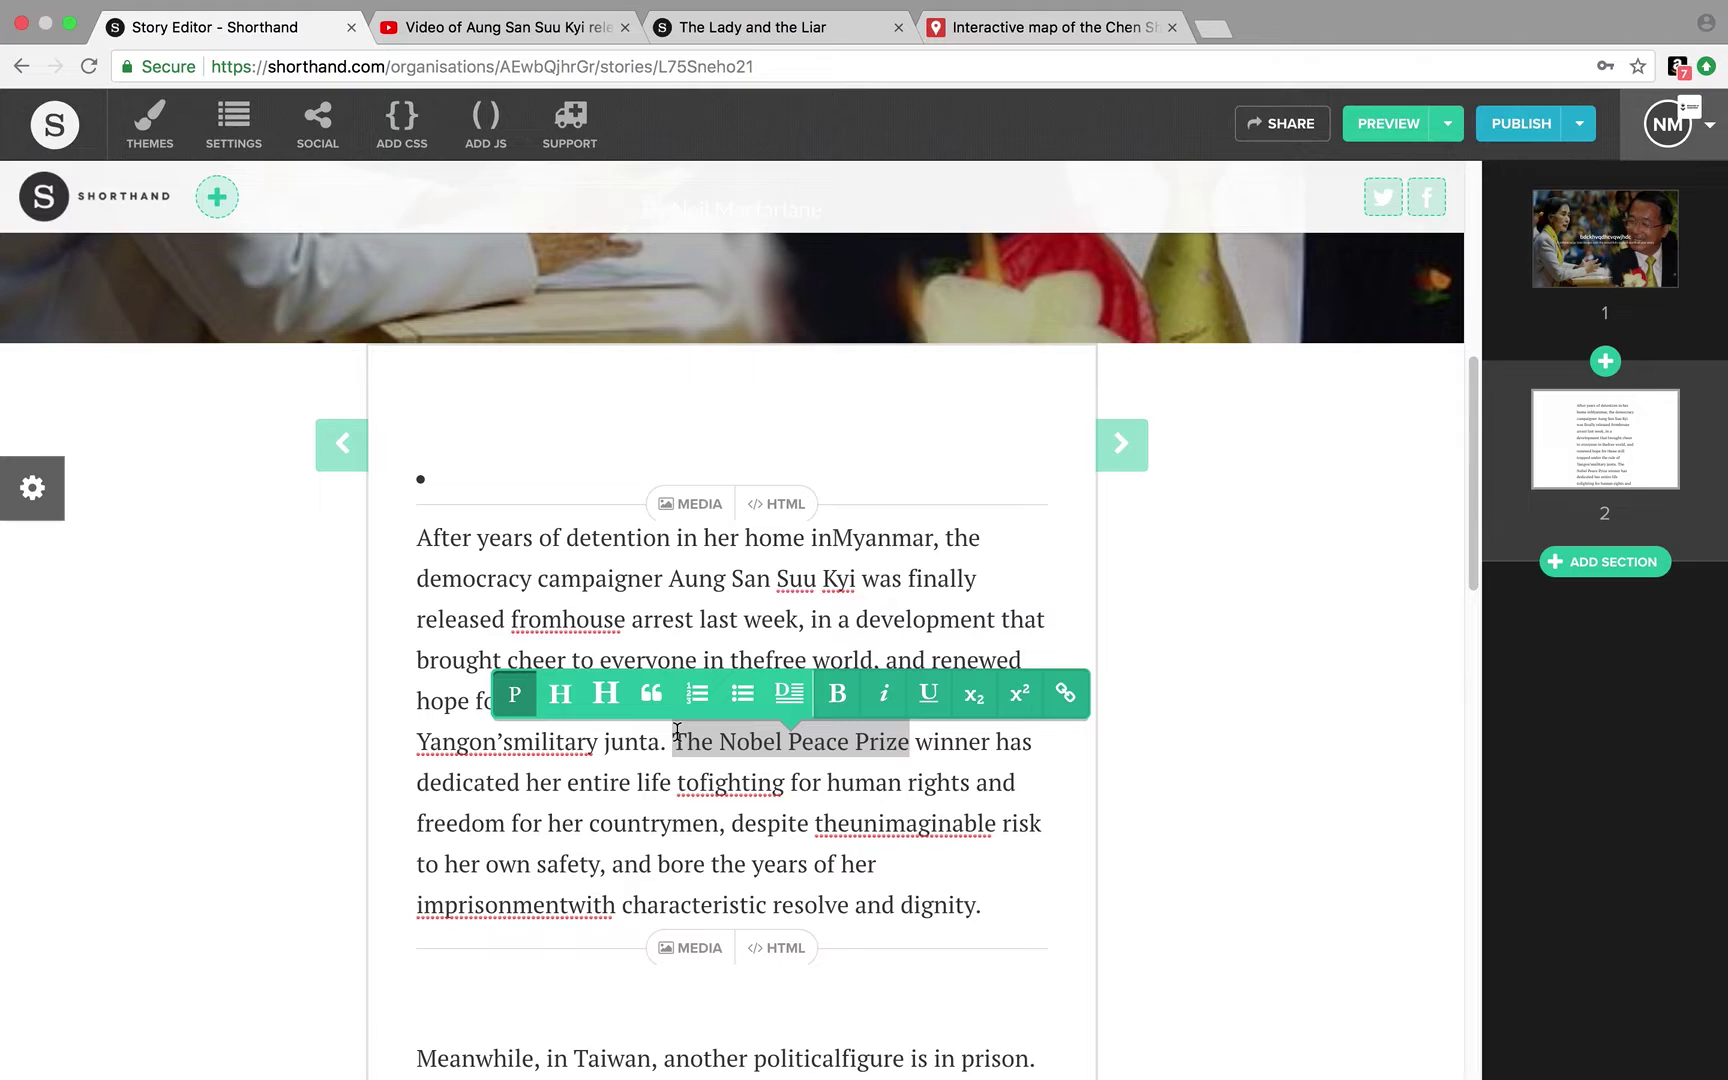
{"action": "left_click", "coordinate": [1064, 697]}
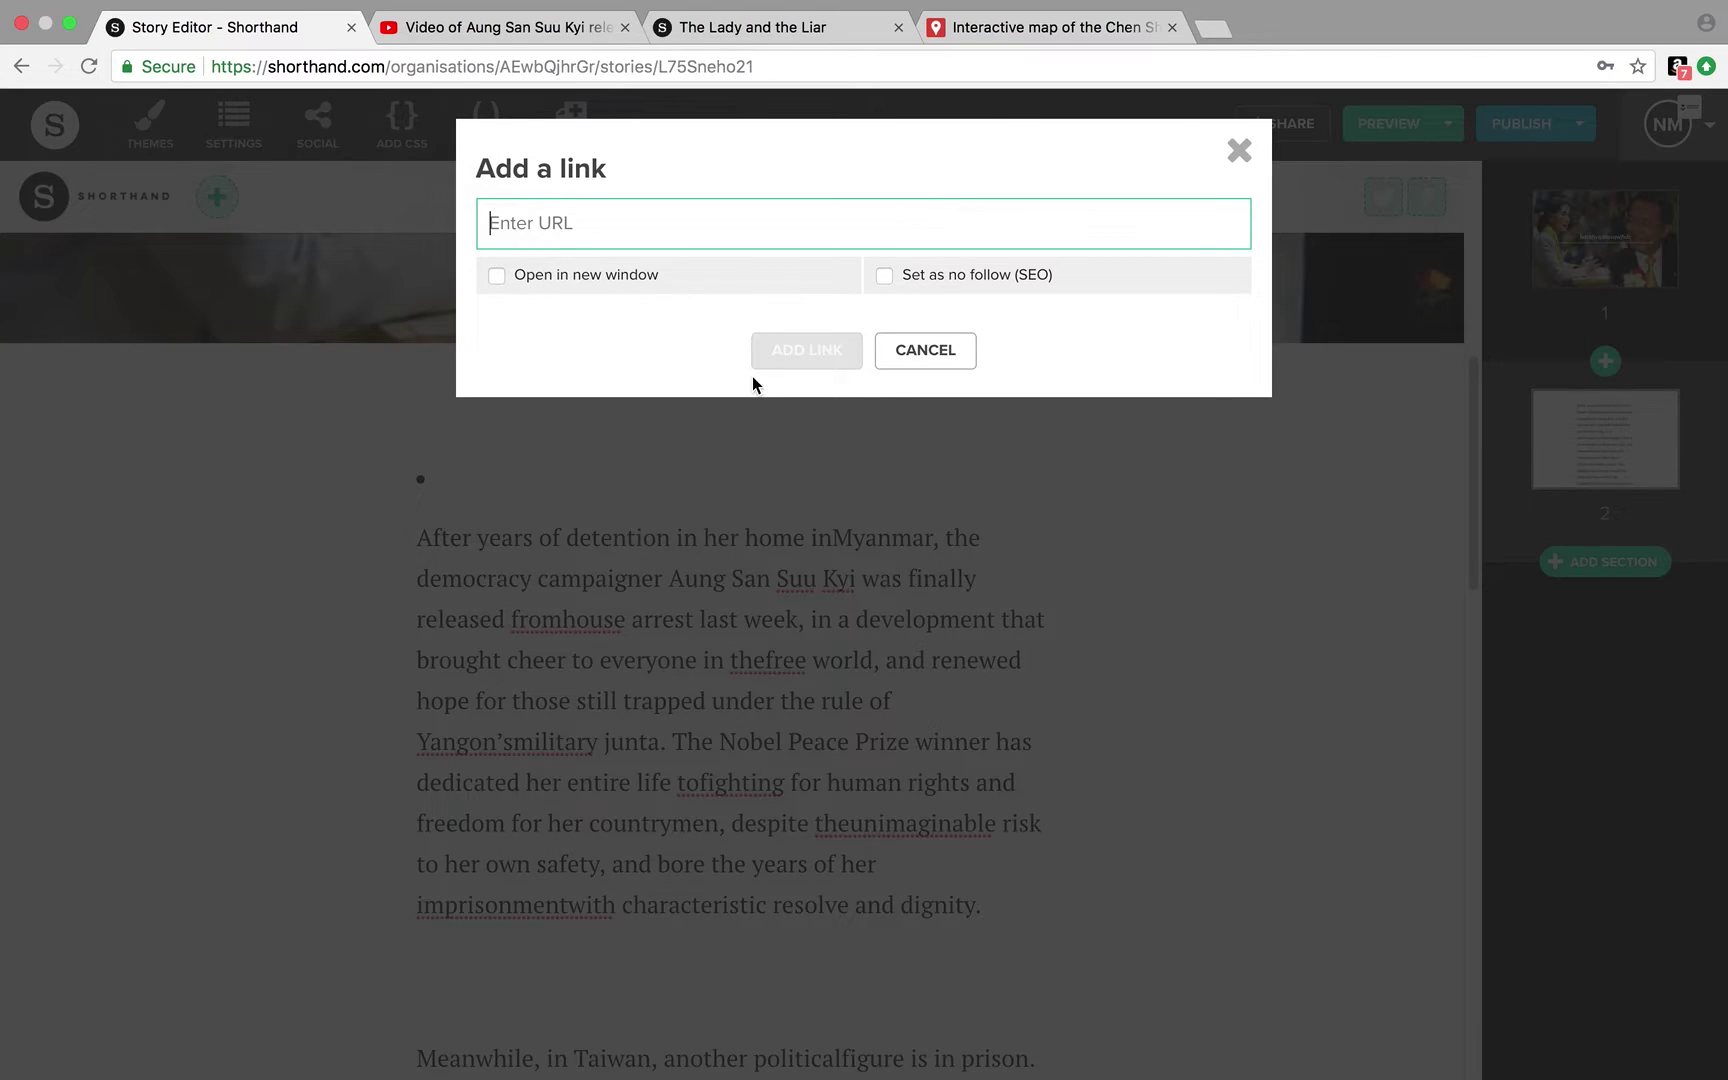
Search the web for "Nobel Peace Prize" in a new tab, open the prize's official home page and copy its address
{"action": "left_click", "coordinate": [1220, 30]}
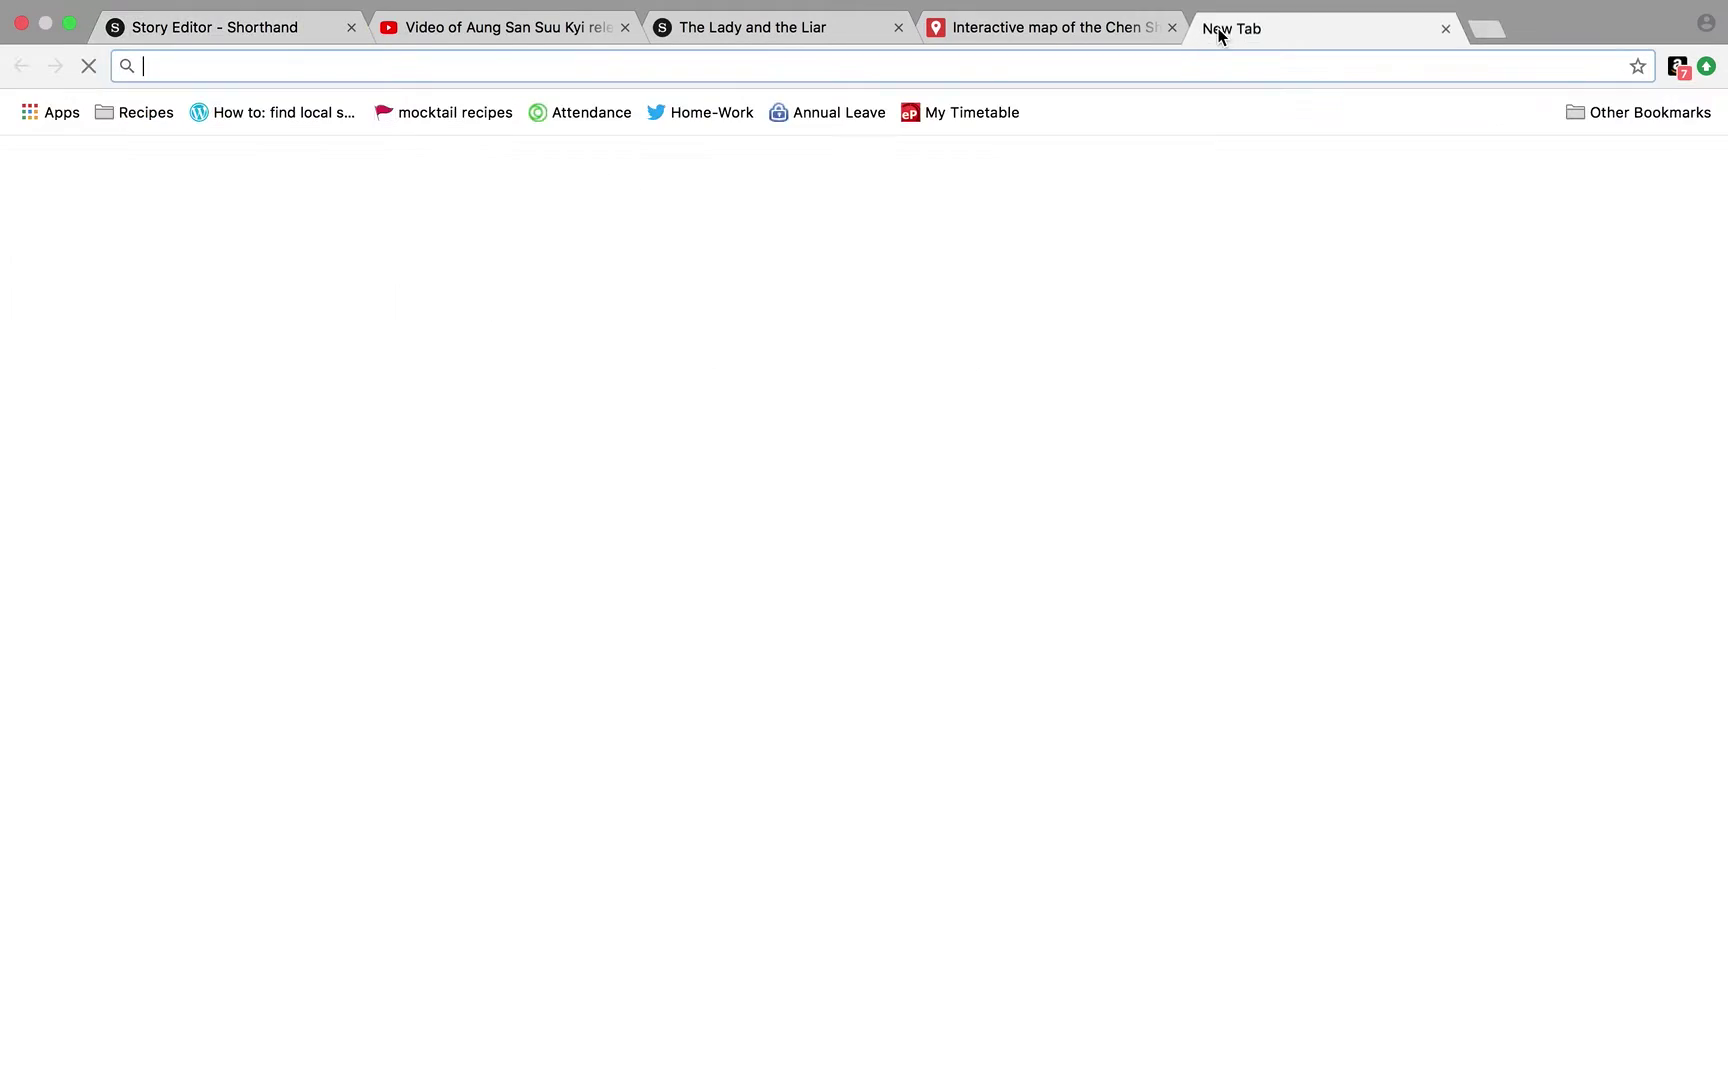
{"action": "type", "text": "Nobel Peace Prize"}
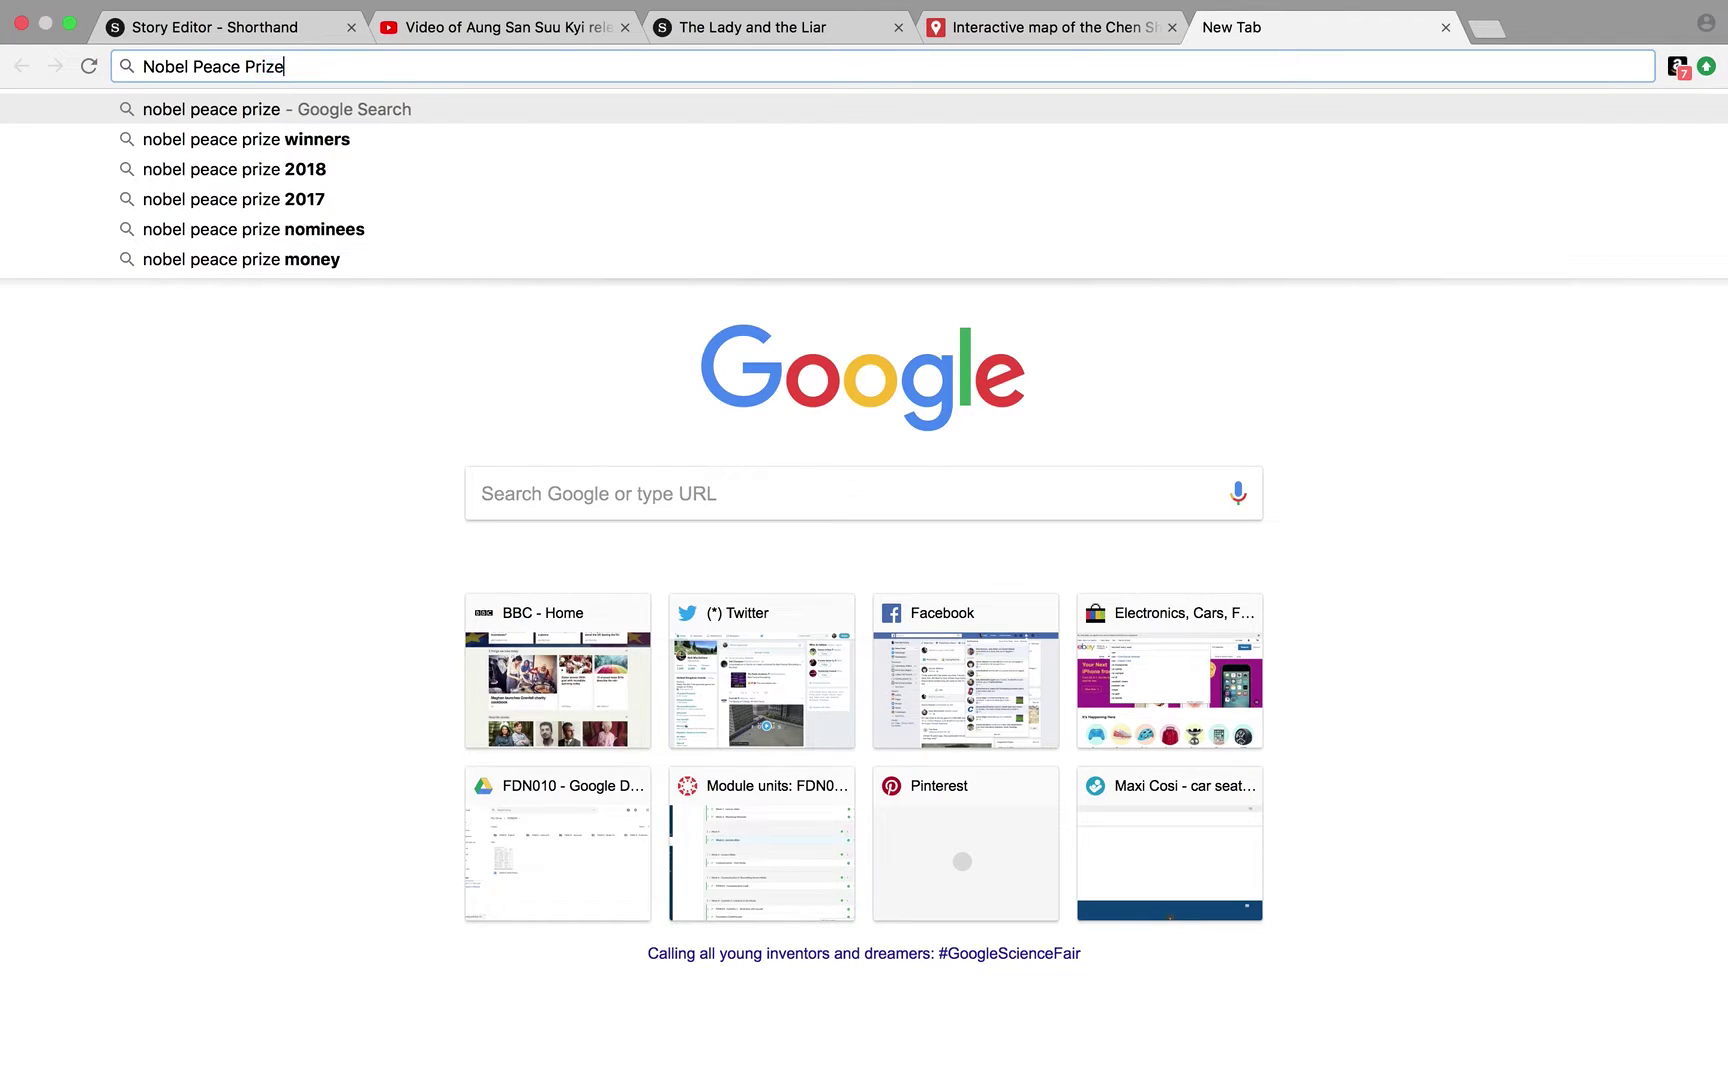
{"action": "key", "text": "Return"}
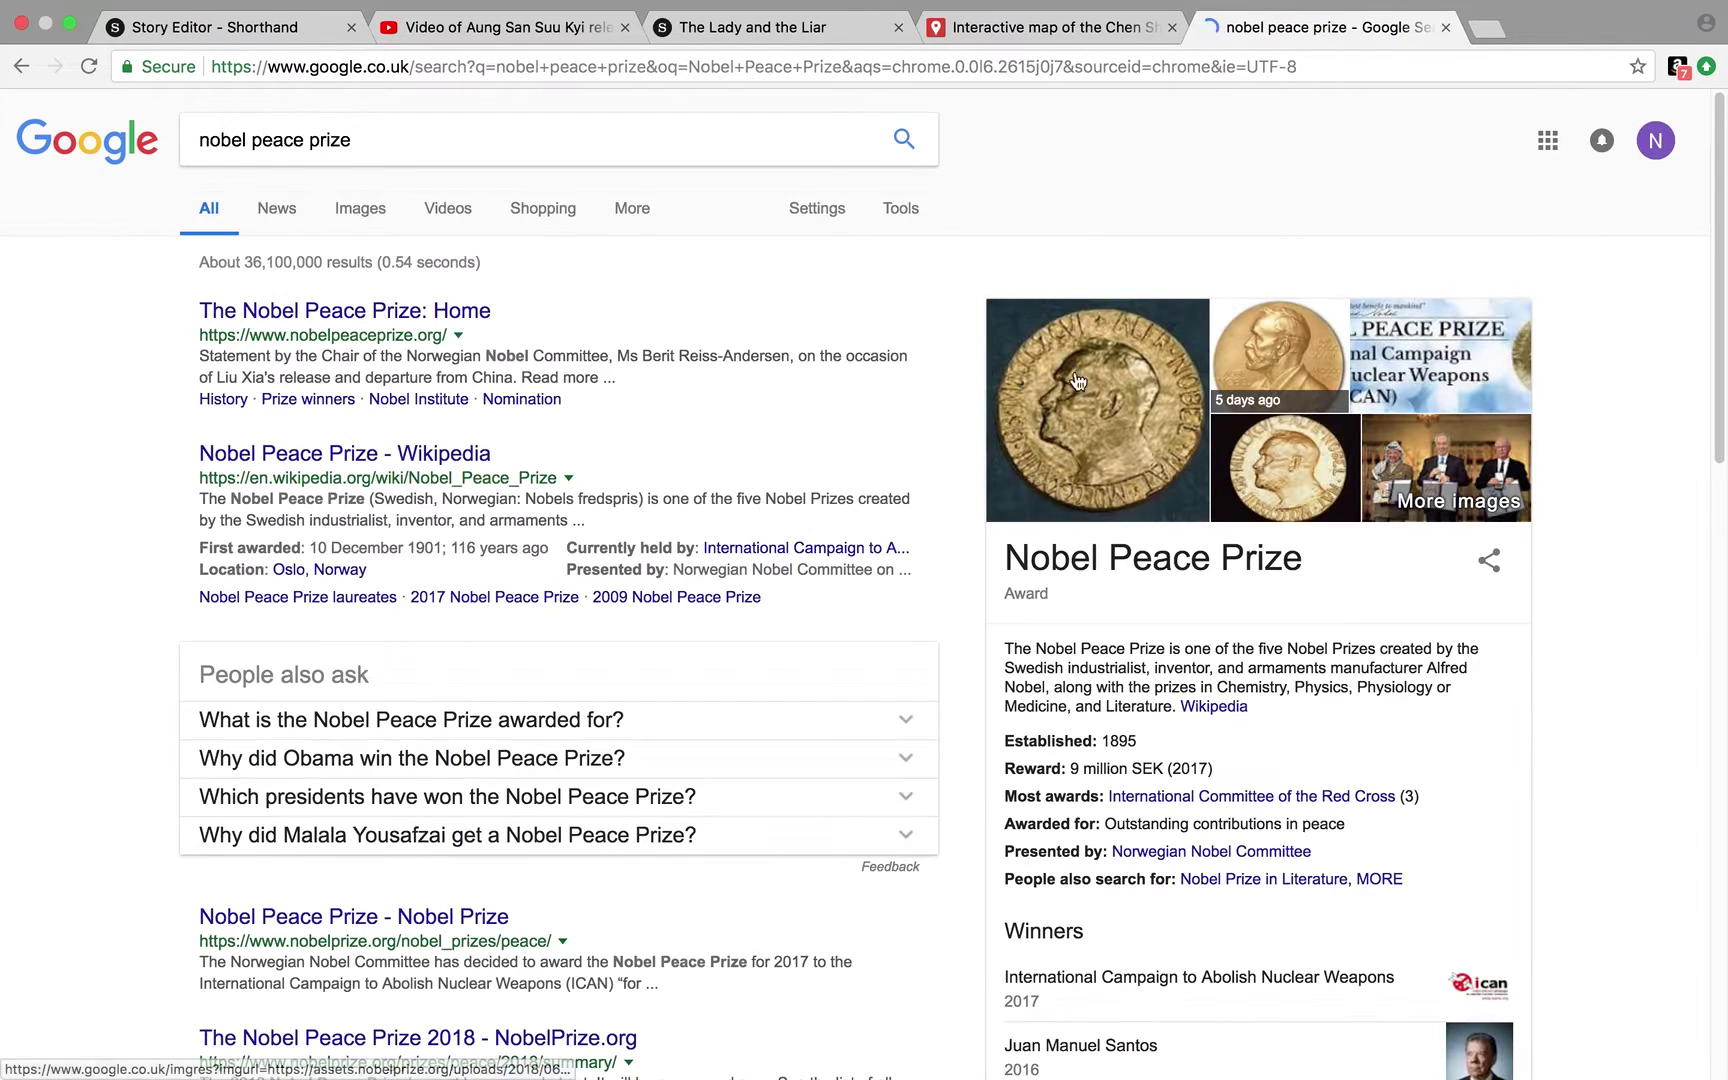
{"action": "left_click", "coordinate": [437, 314]}
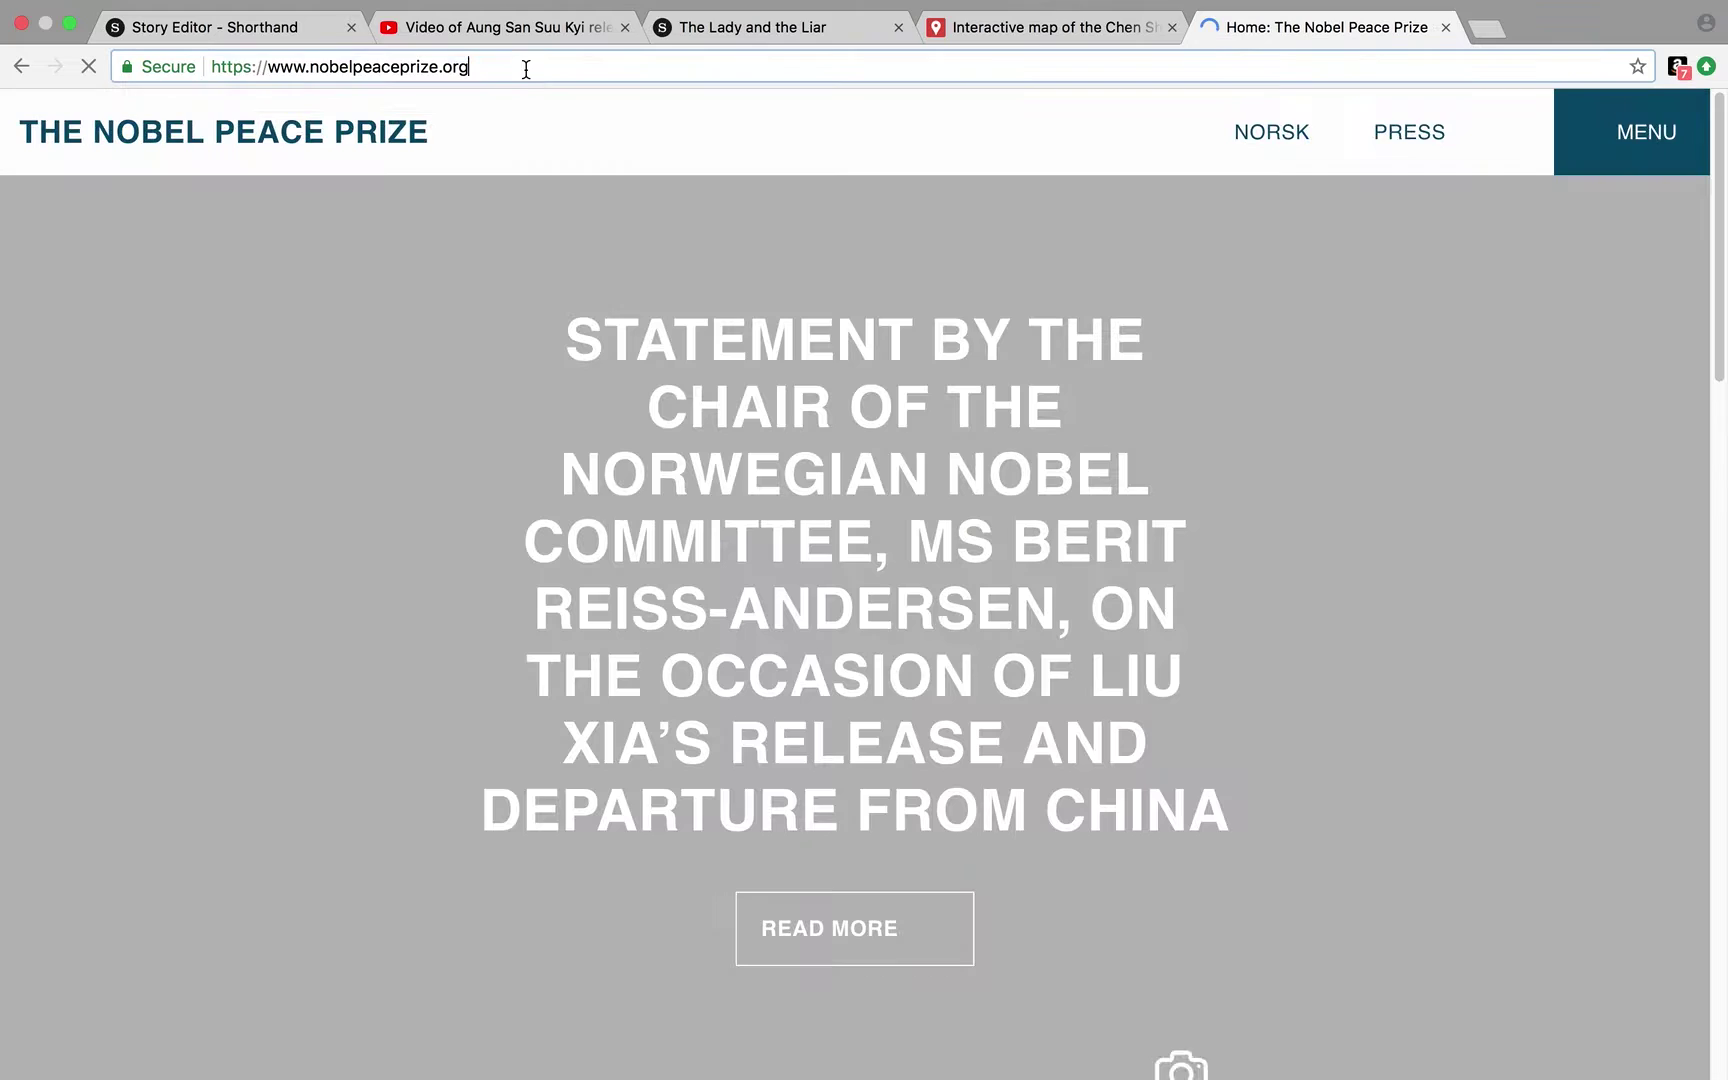
{"action": "left_click", "coordinate": [525, 68]}
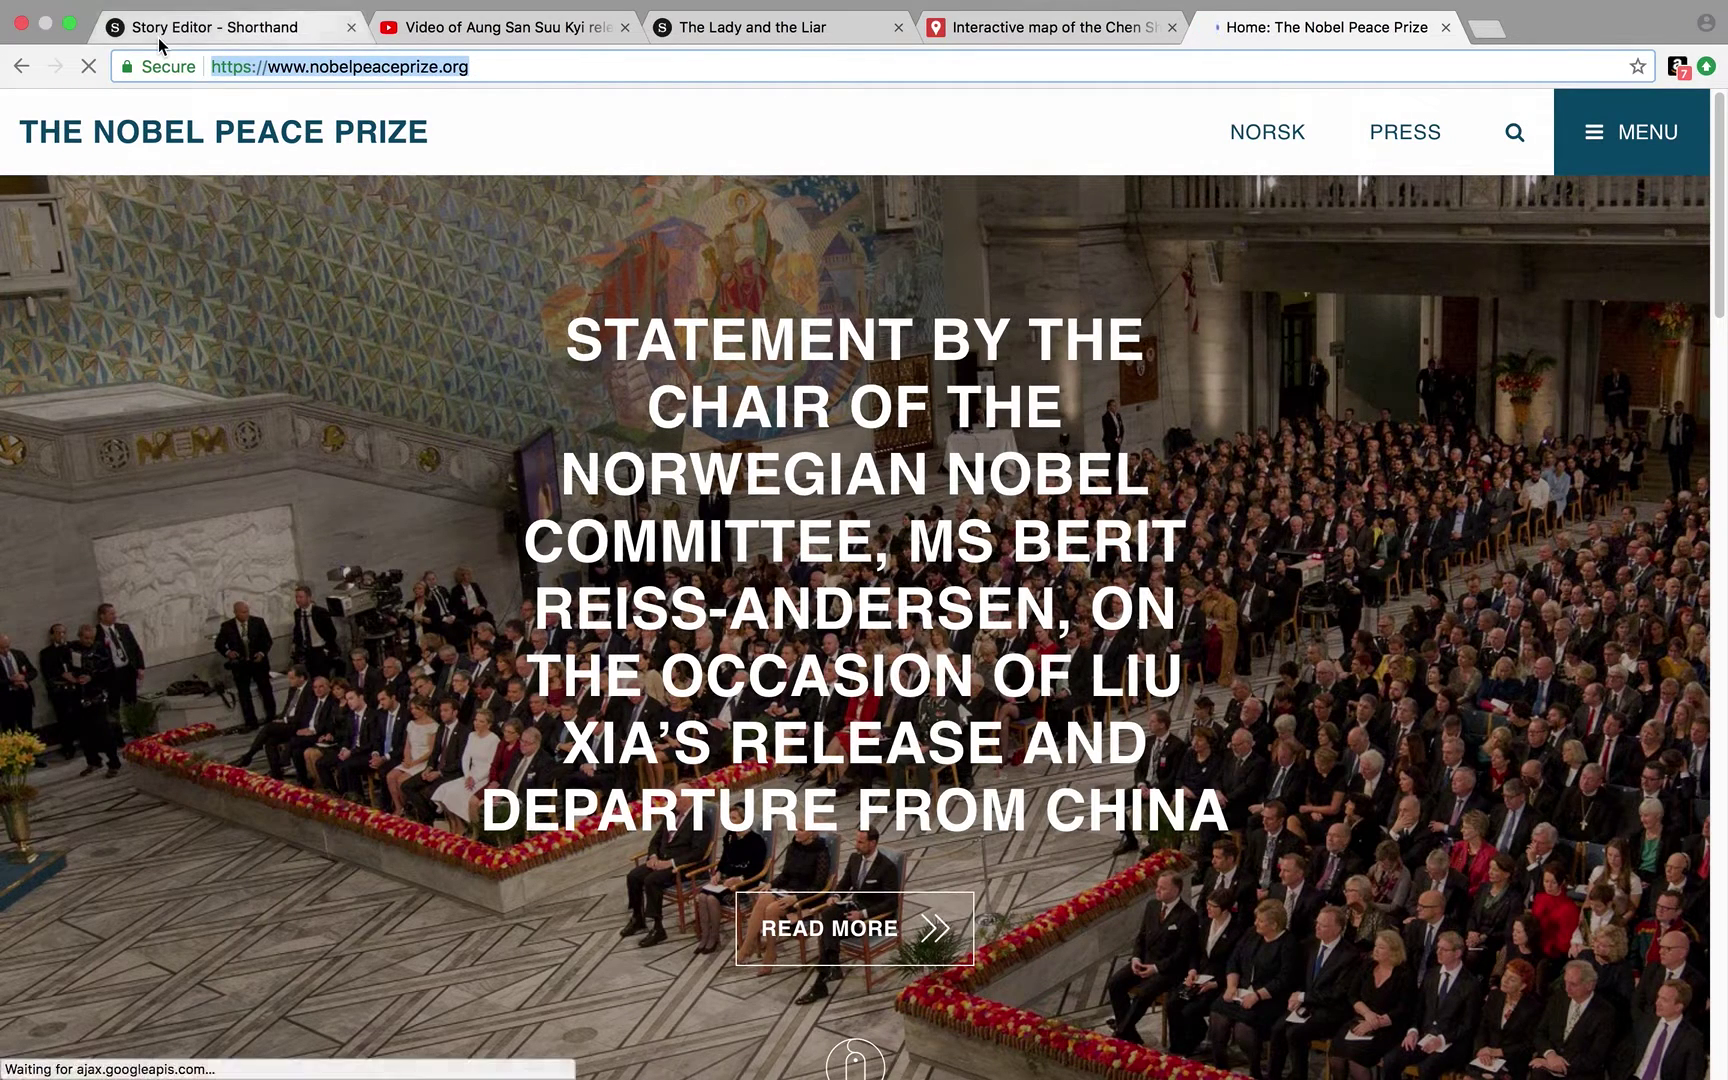
{"action": "left_click", "coordinate": [760, 35]}
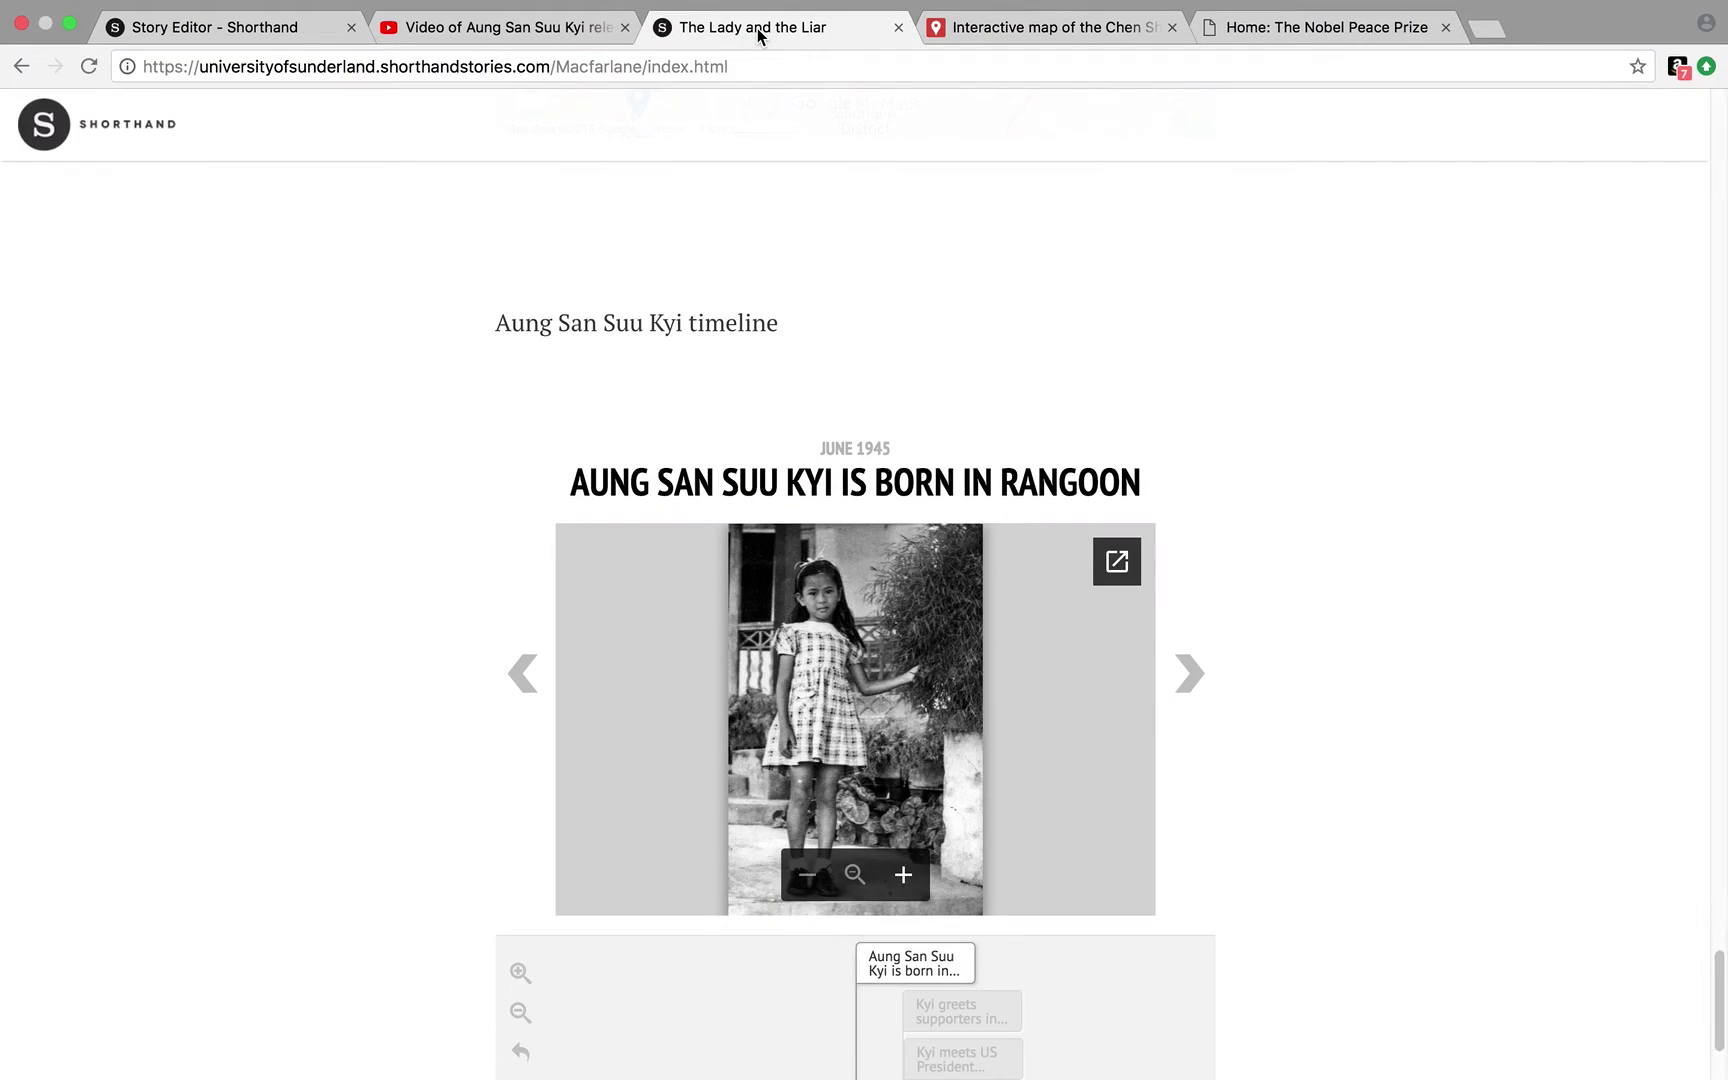
{"action": "left_click", "coordinate": [293, 35]}
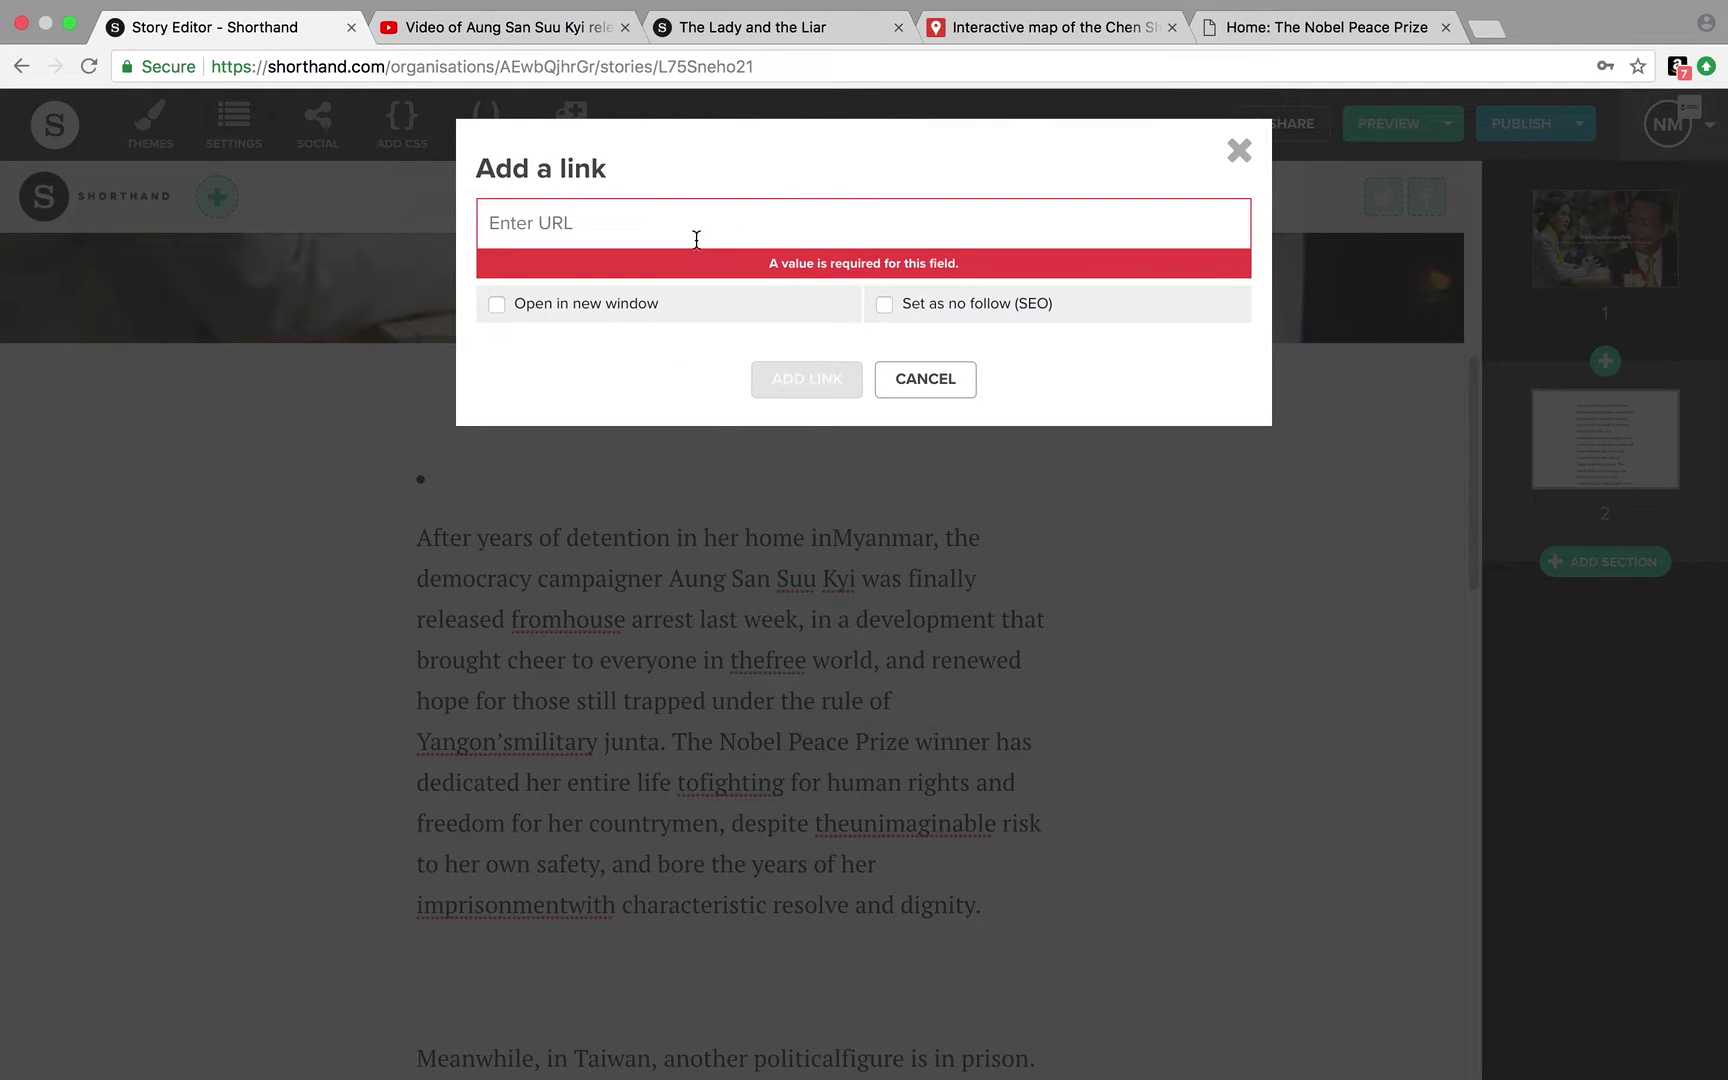
{"action": "key", "text": "super+v"}
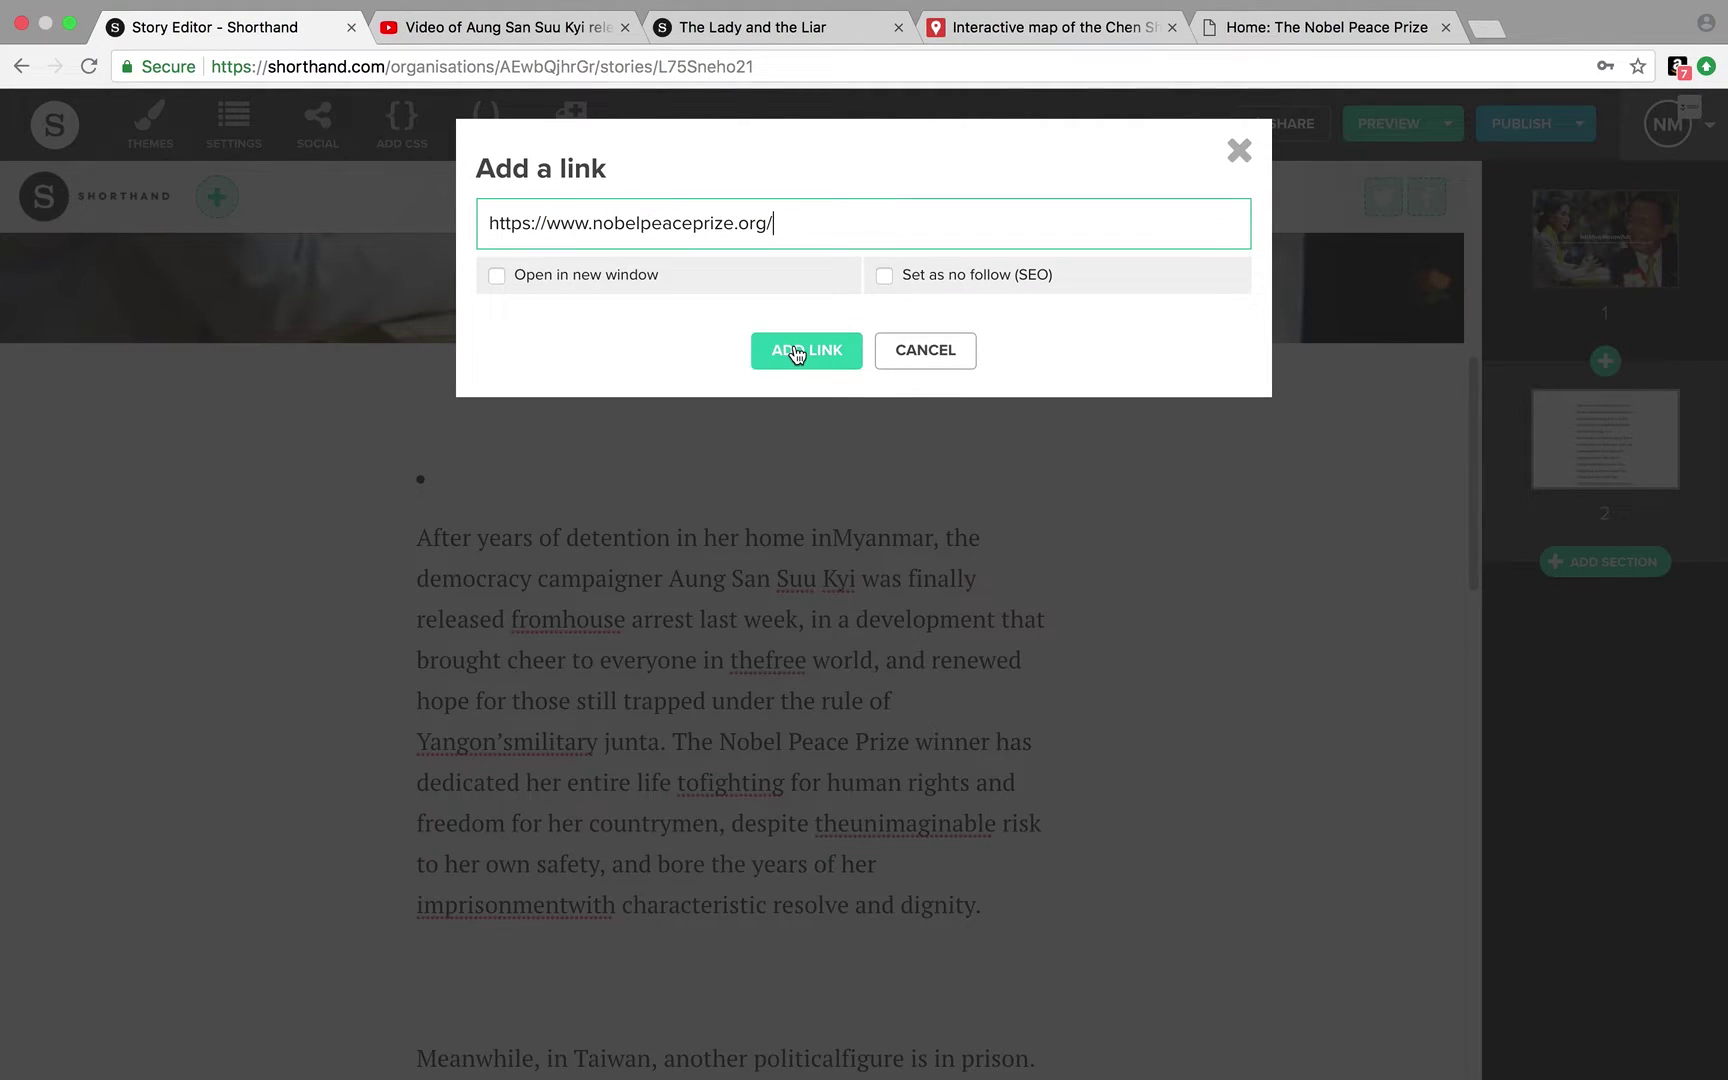
{"action": "left_click", "coordinate": [492, 273]}
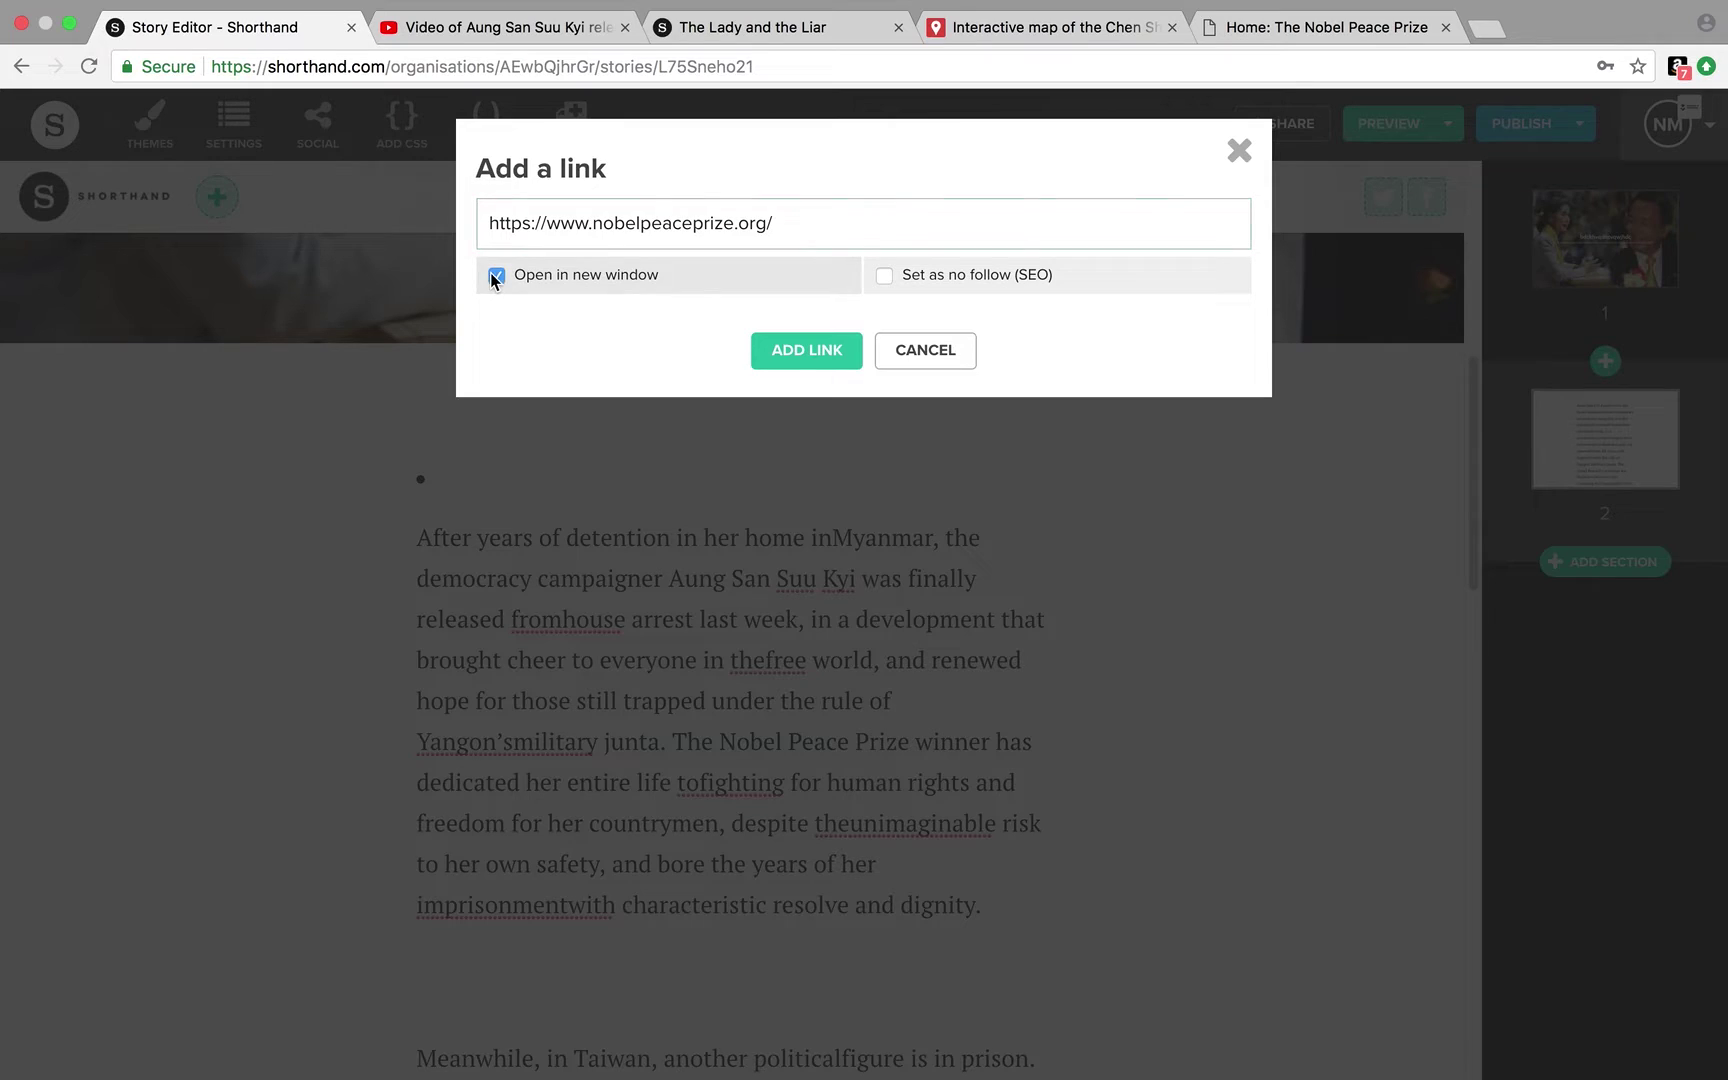
{"action": "left_click", "coordinate": [807, 352]}
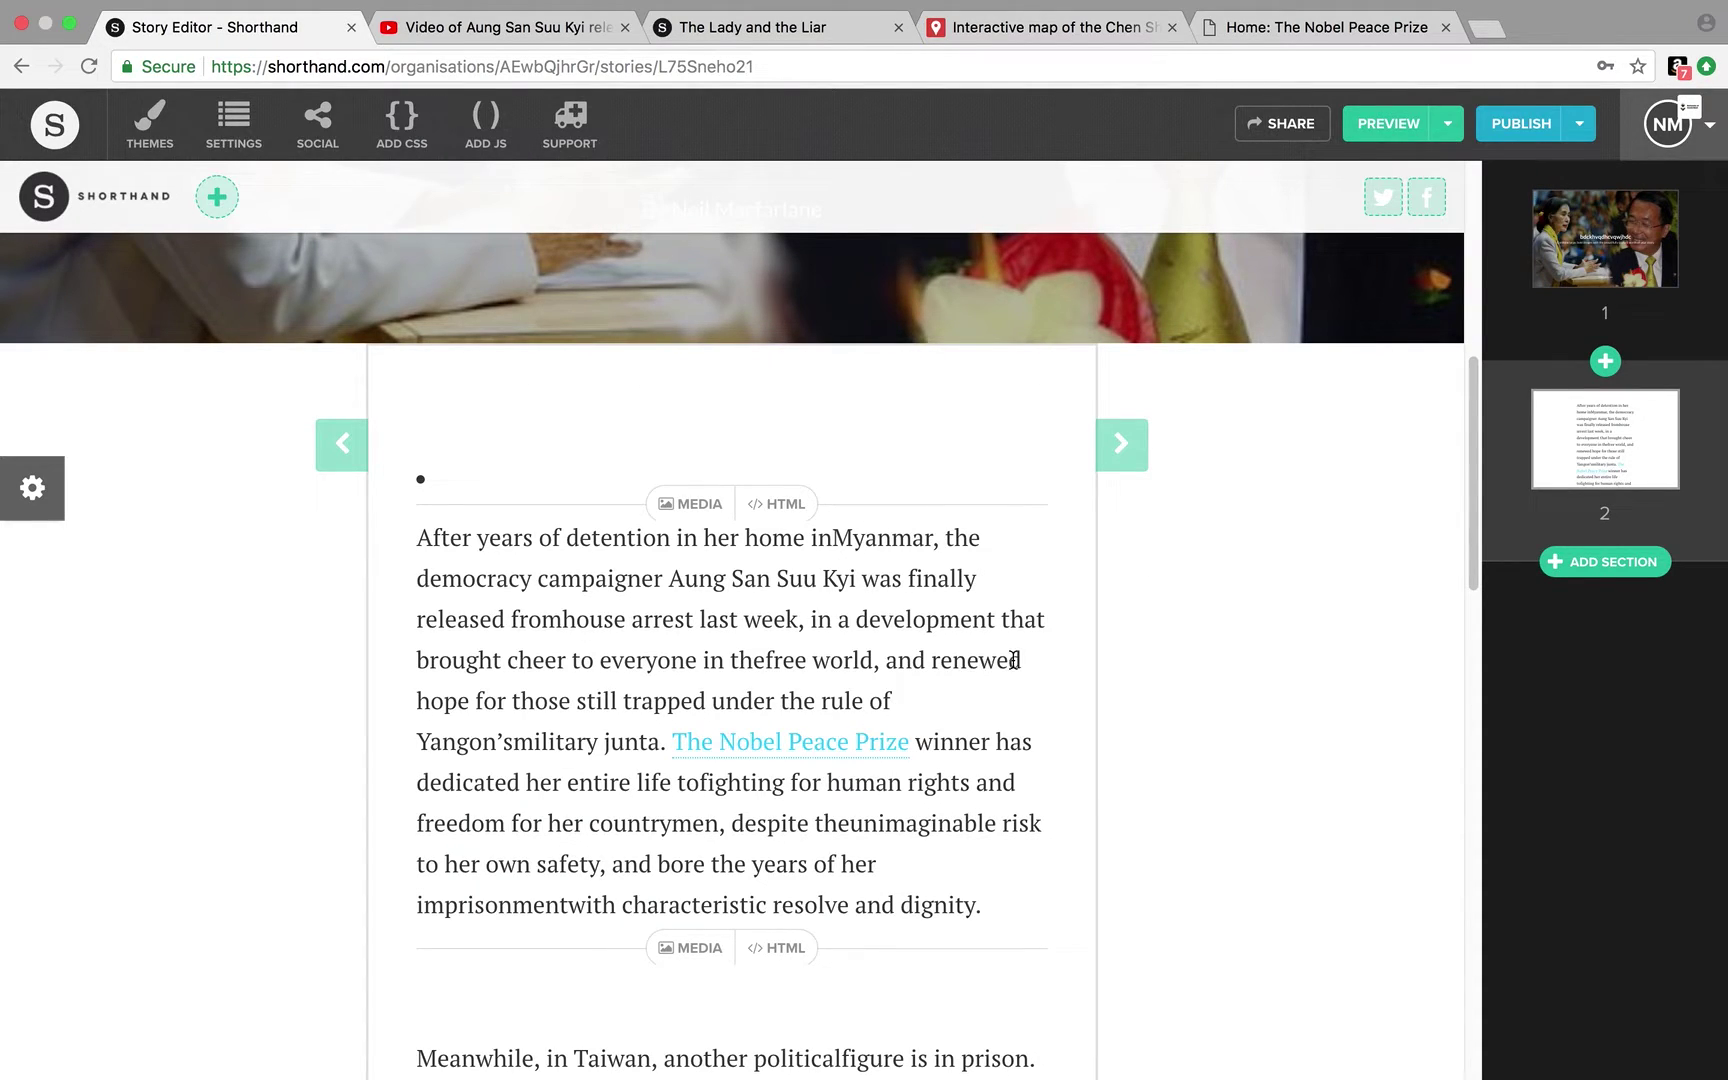
{"action": "left_click_drag", "start_coordinate": [802, 660], "coordinate": [575, 664]}
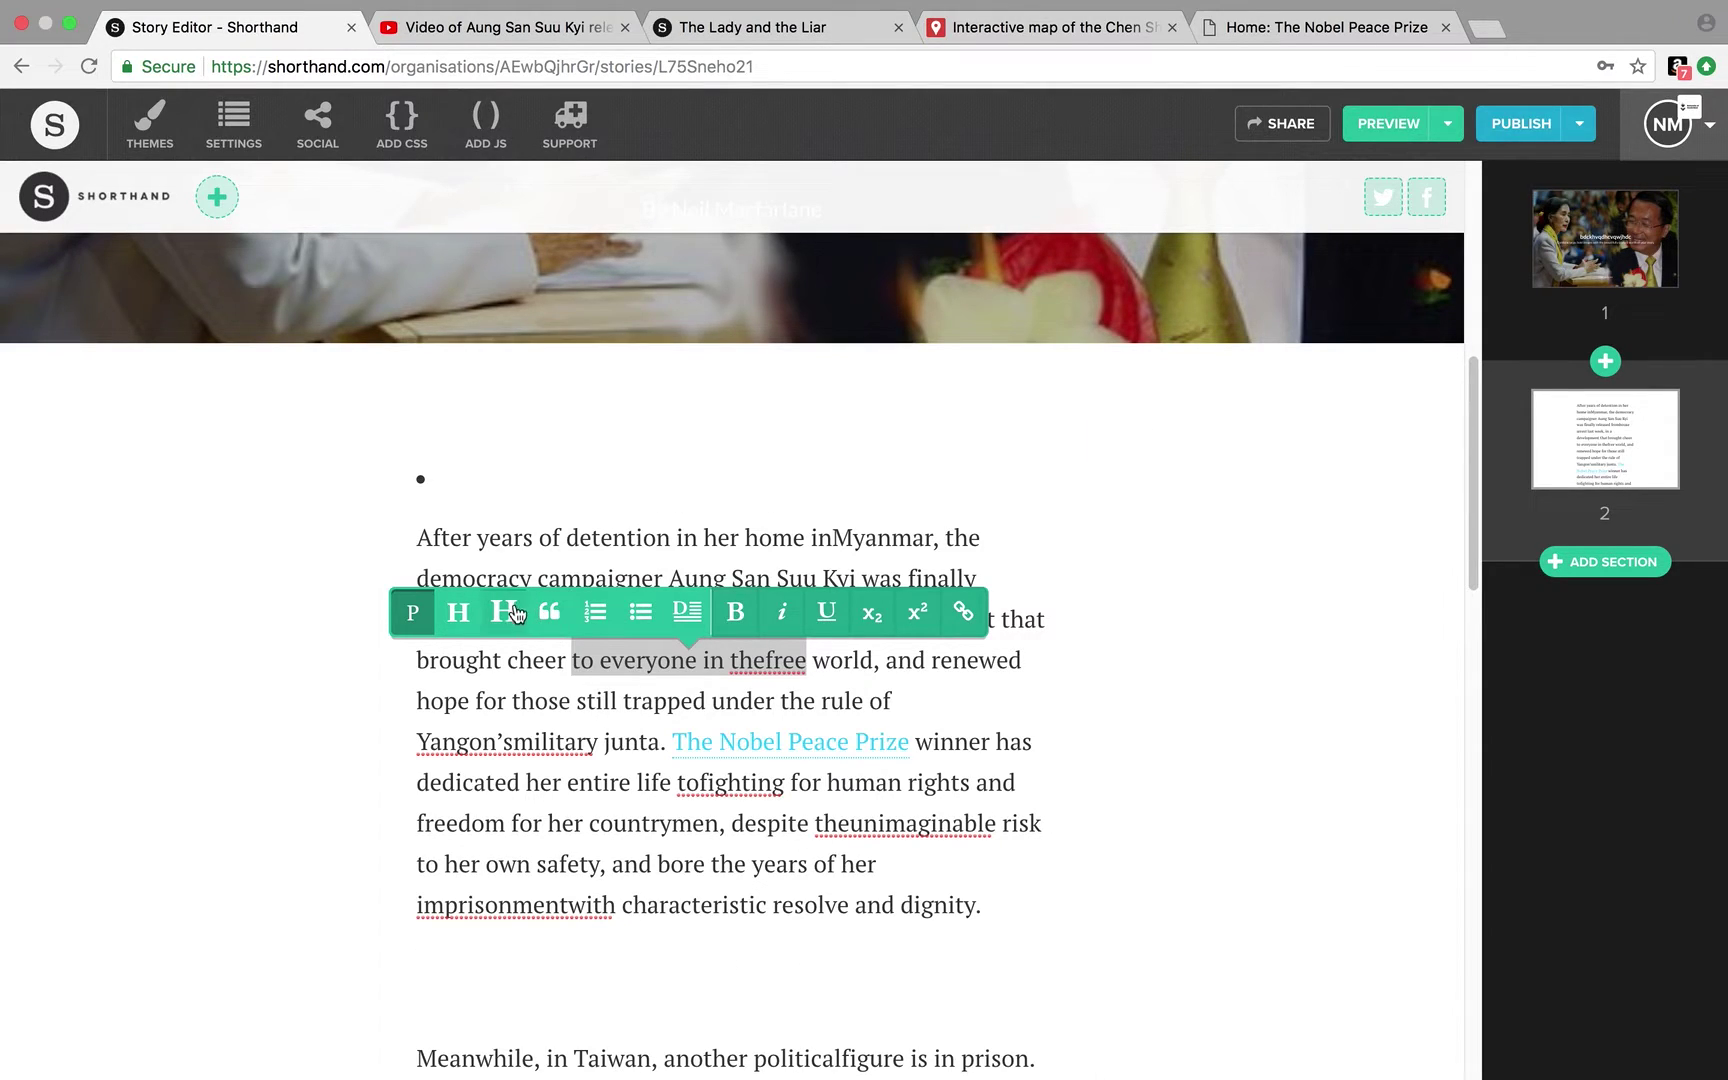
{"action": "left_click", "coordinate": [537, 706]}
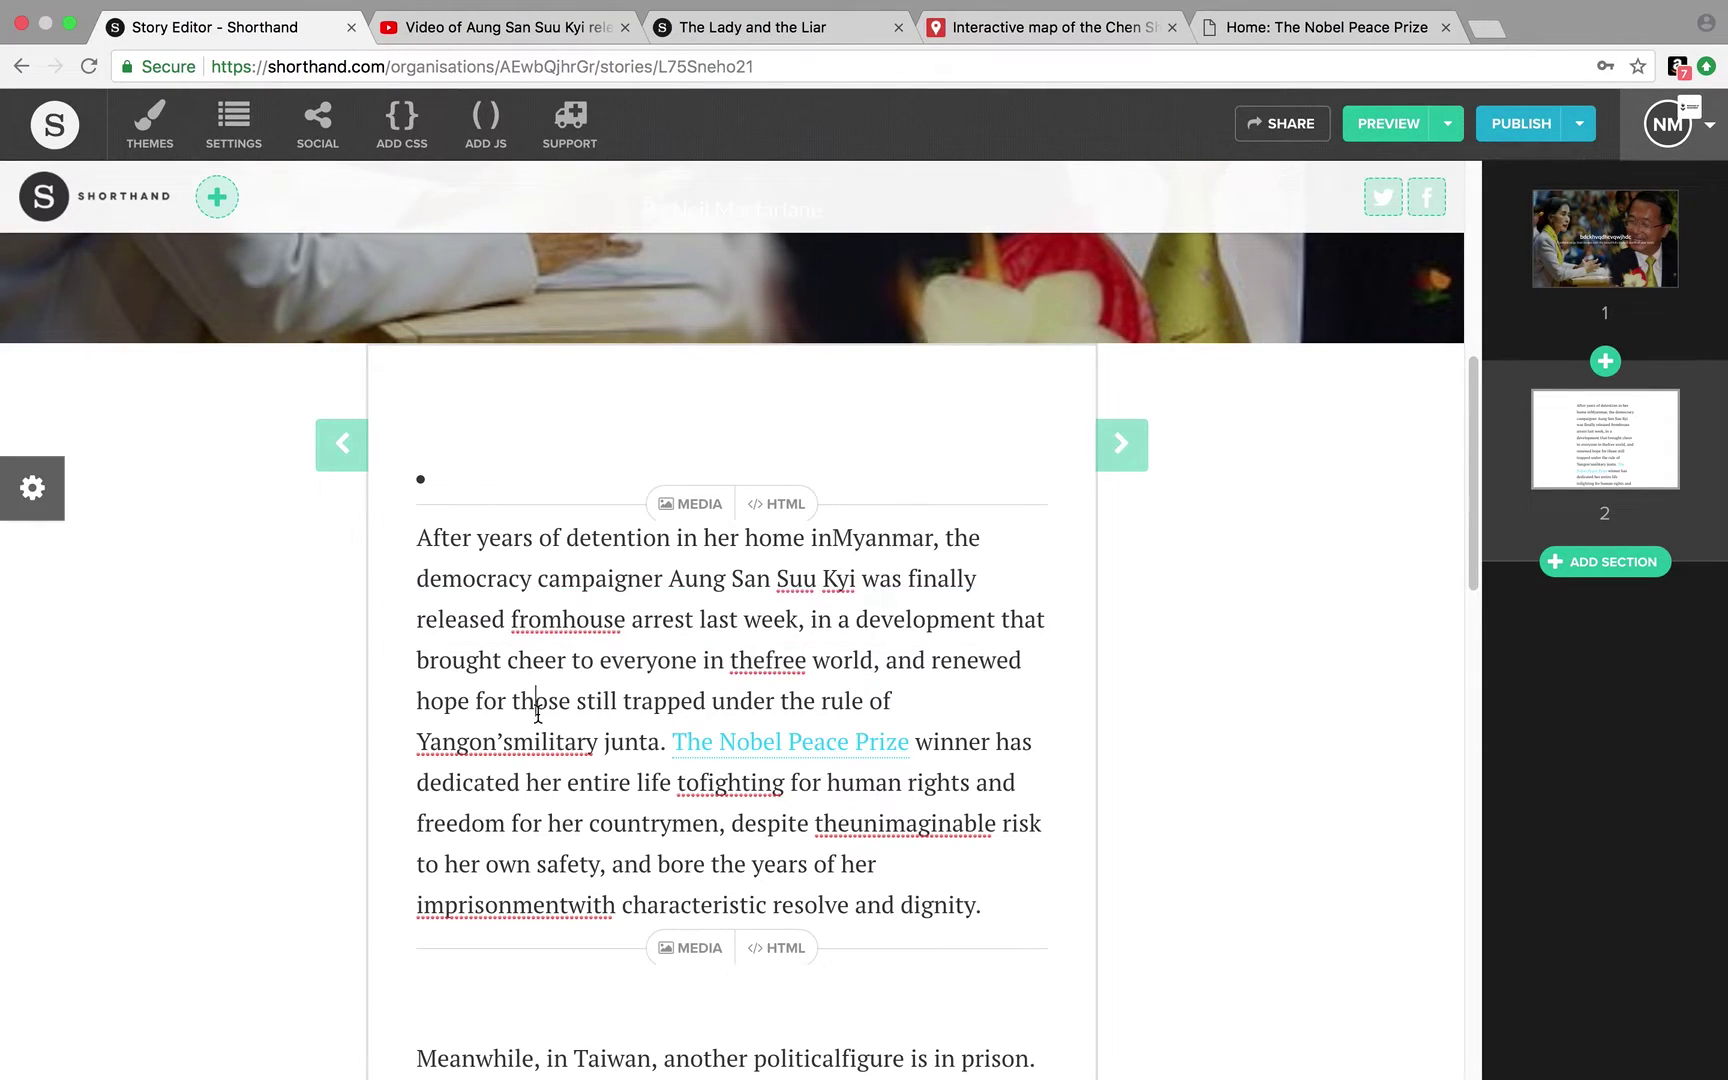
Add a Media section after the Text section and switch its media type to YouTube
{"action": "left_click", "coordinate": [1590, 565]}
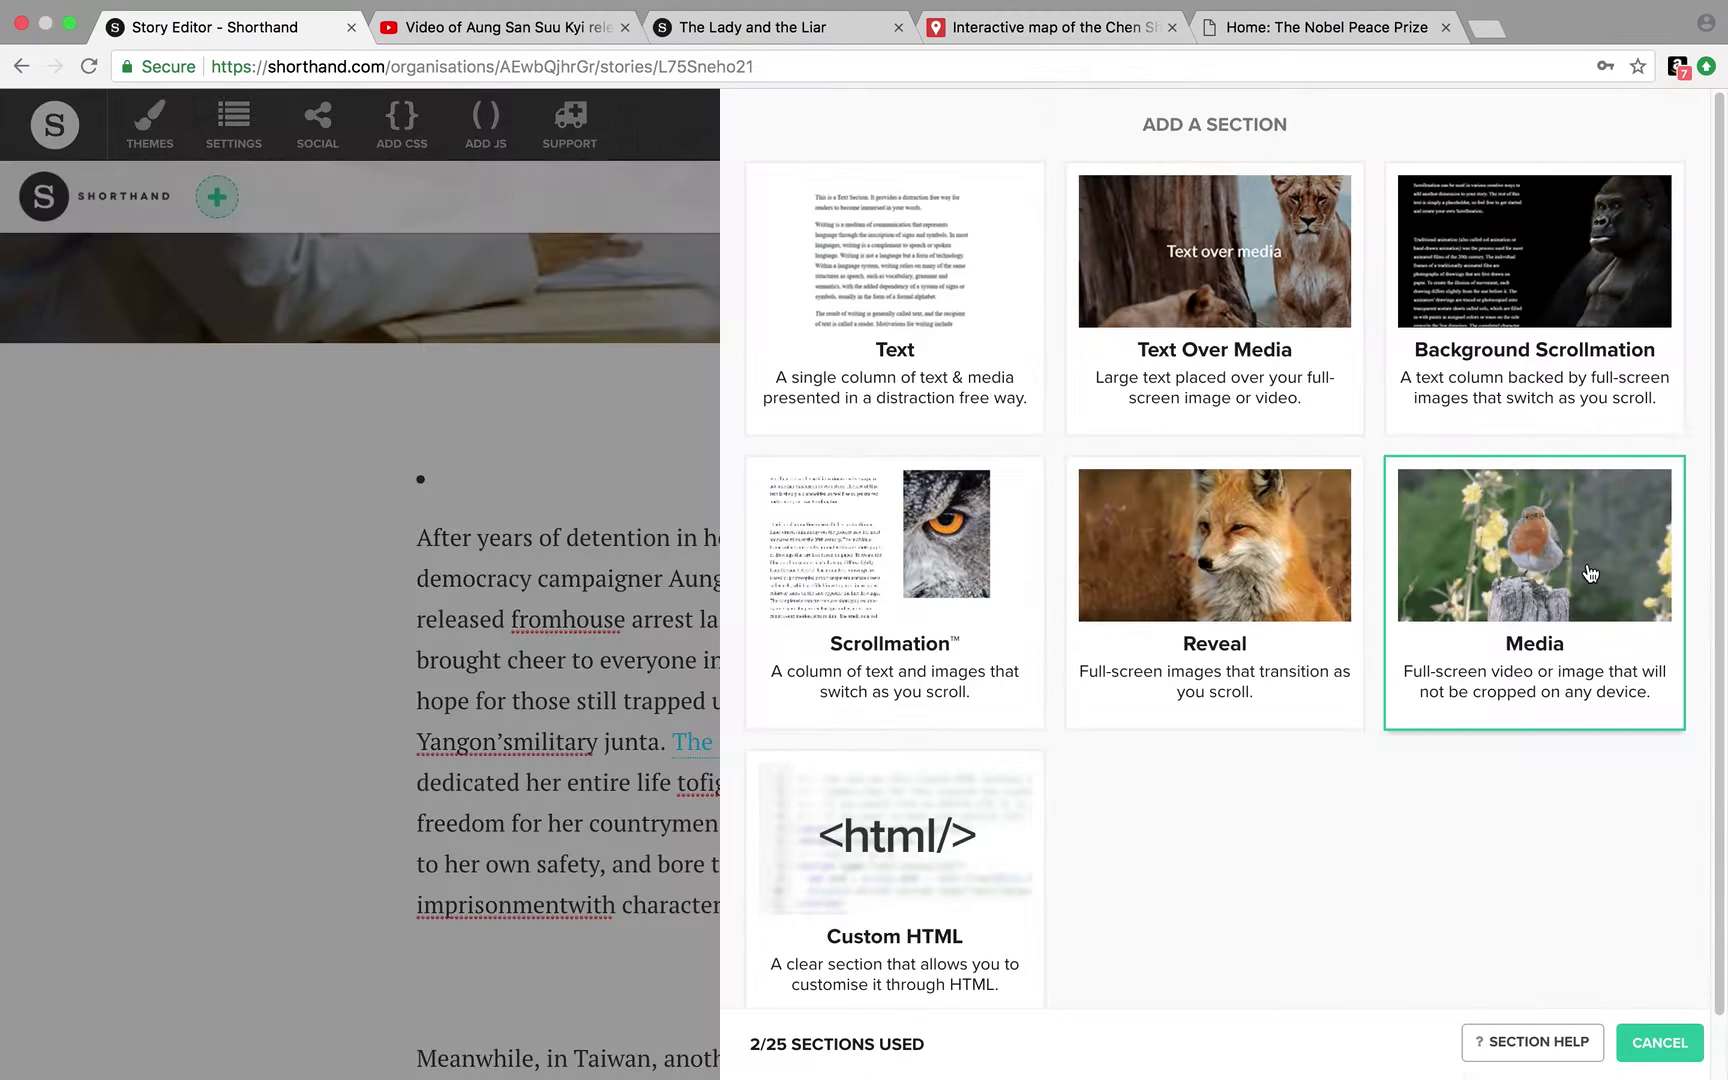
{"action": "left_click", "coordinate": [1528, 645]}
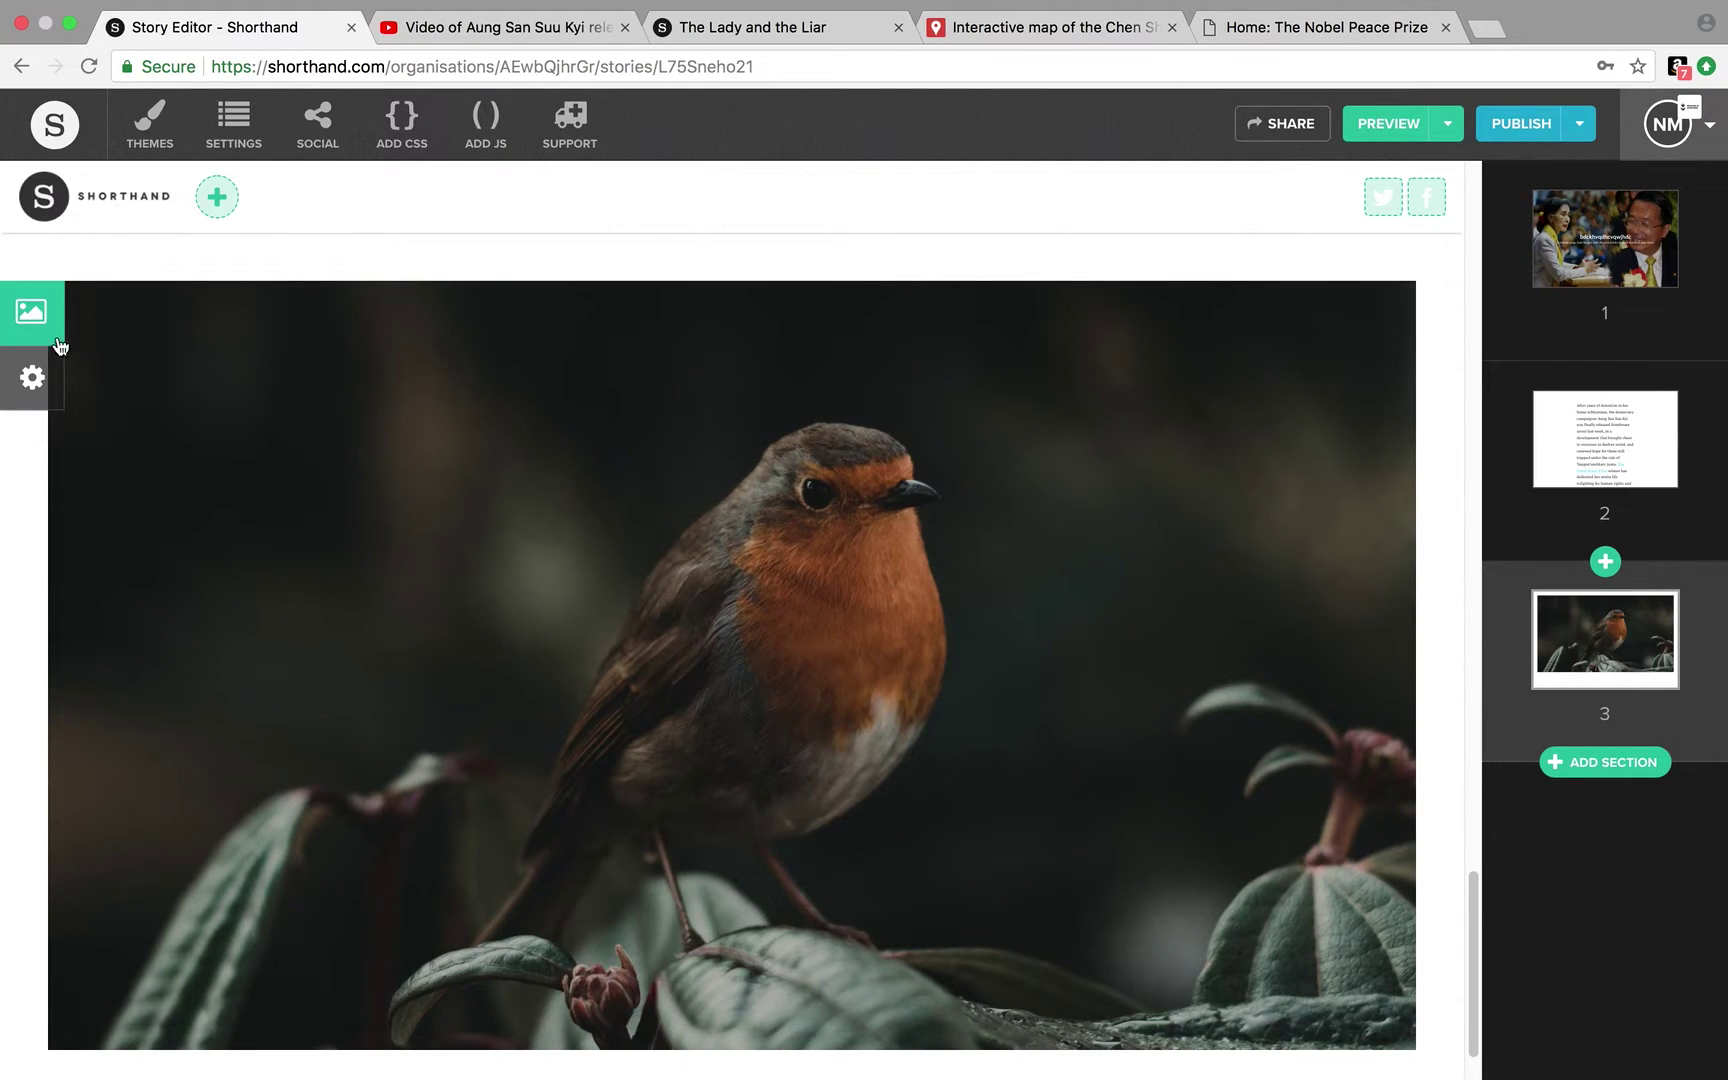
{"action": "left_click", "coordinate": [32, 318]}
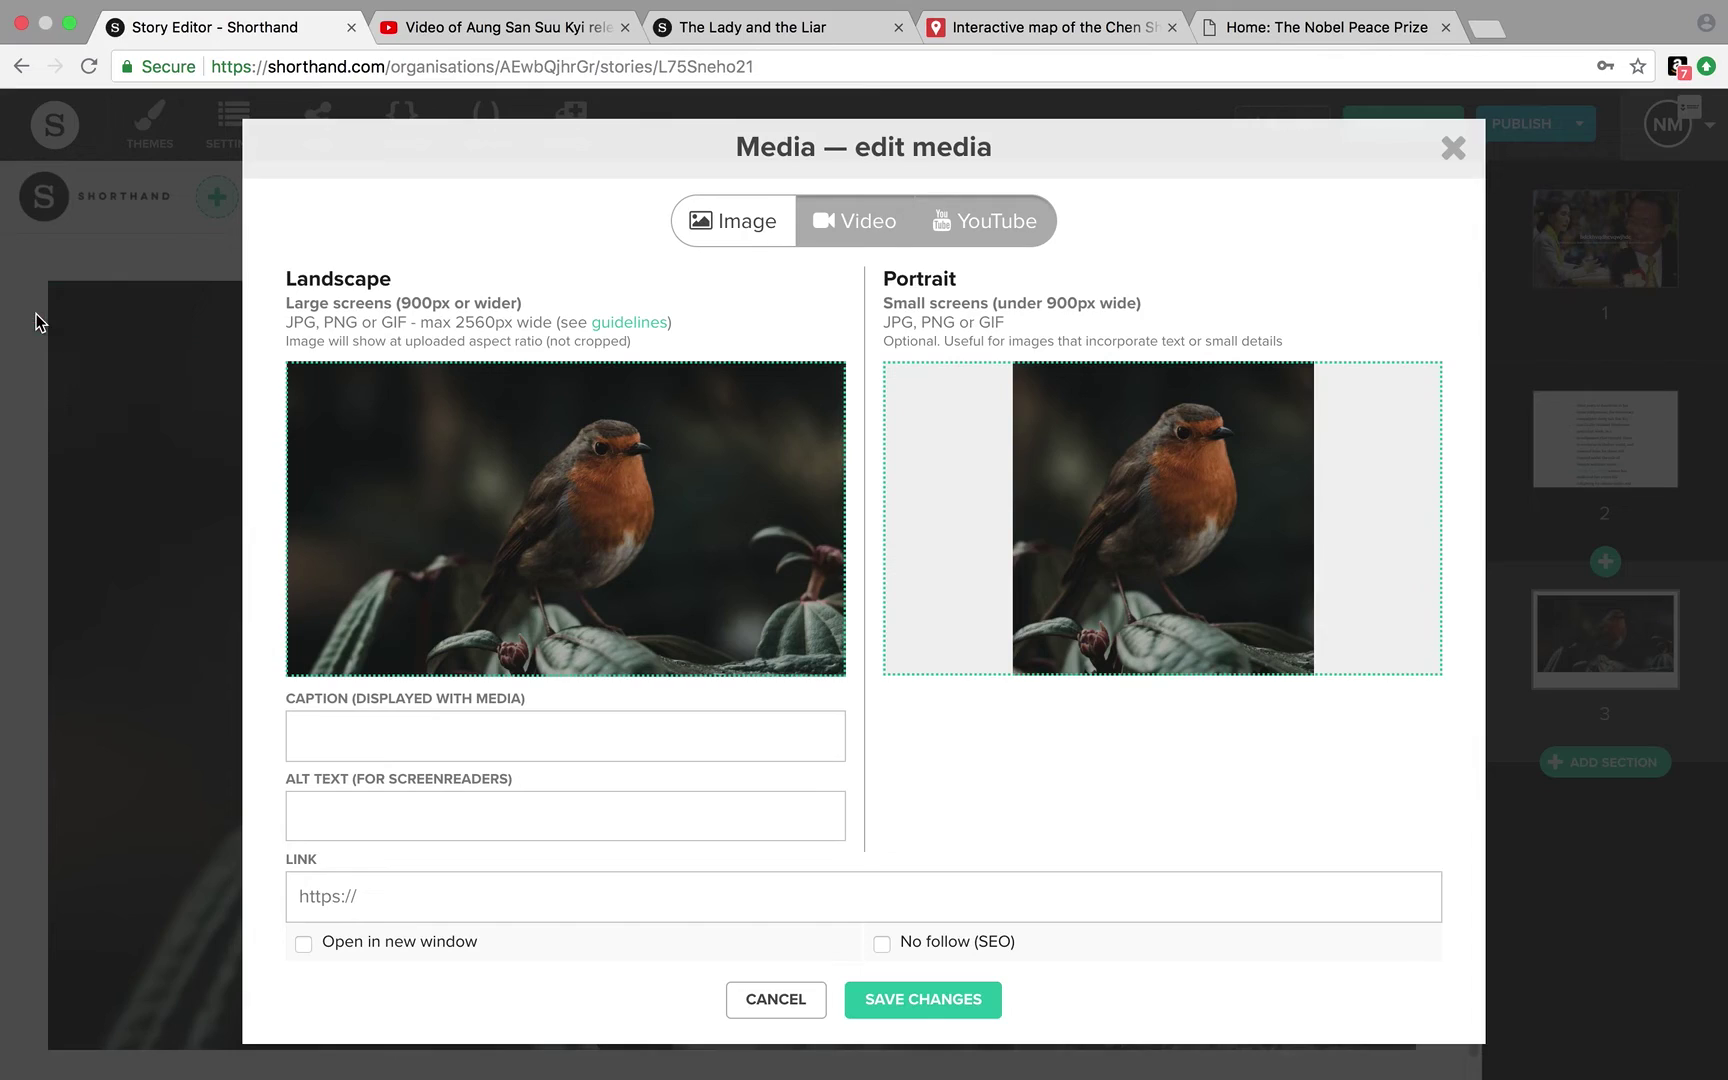
{"action": "left_click", "coordinate": [980, 222]}
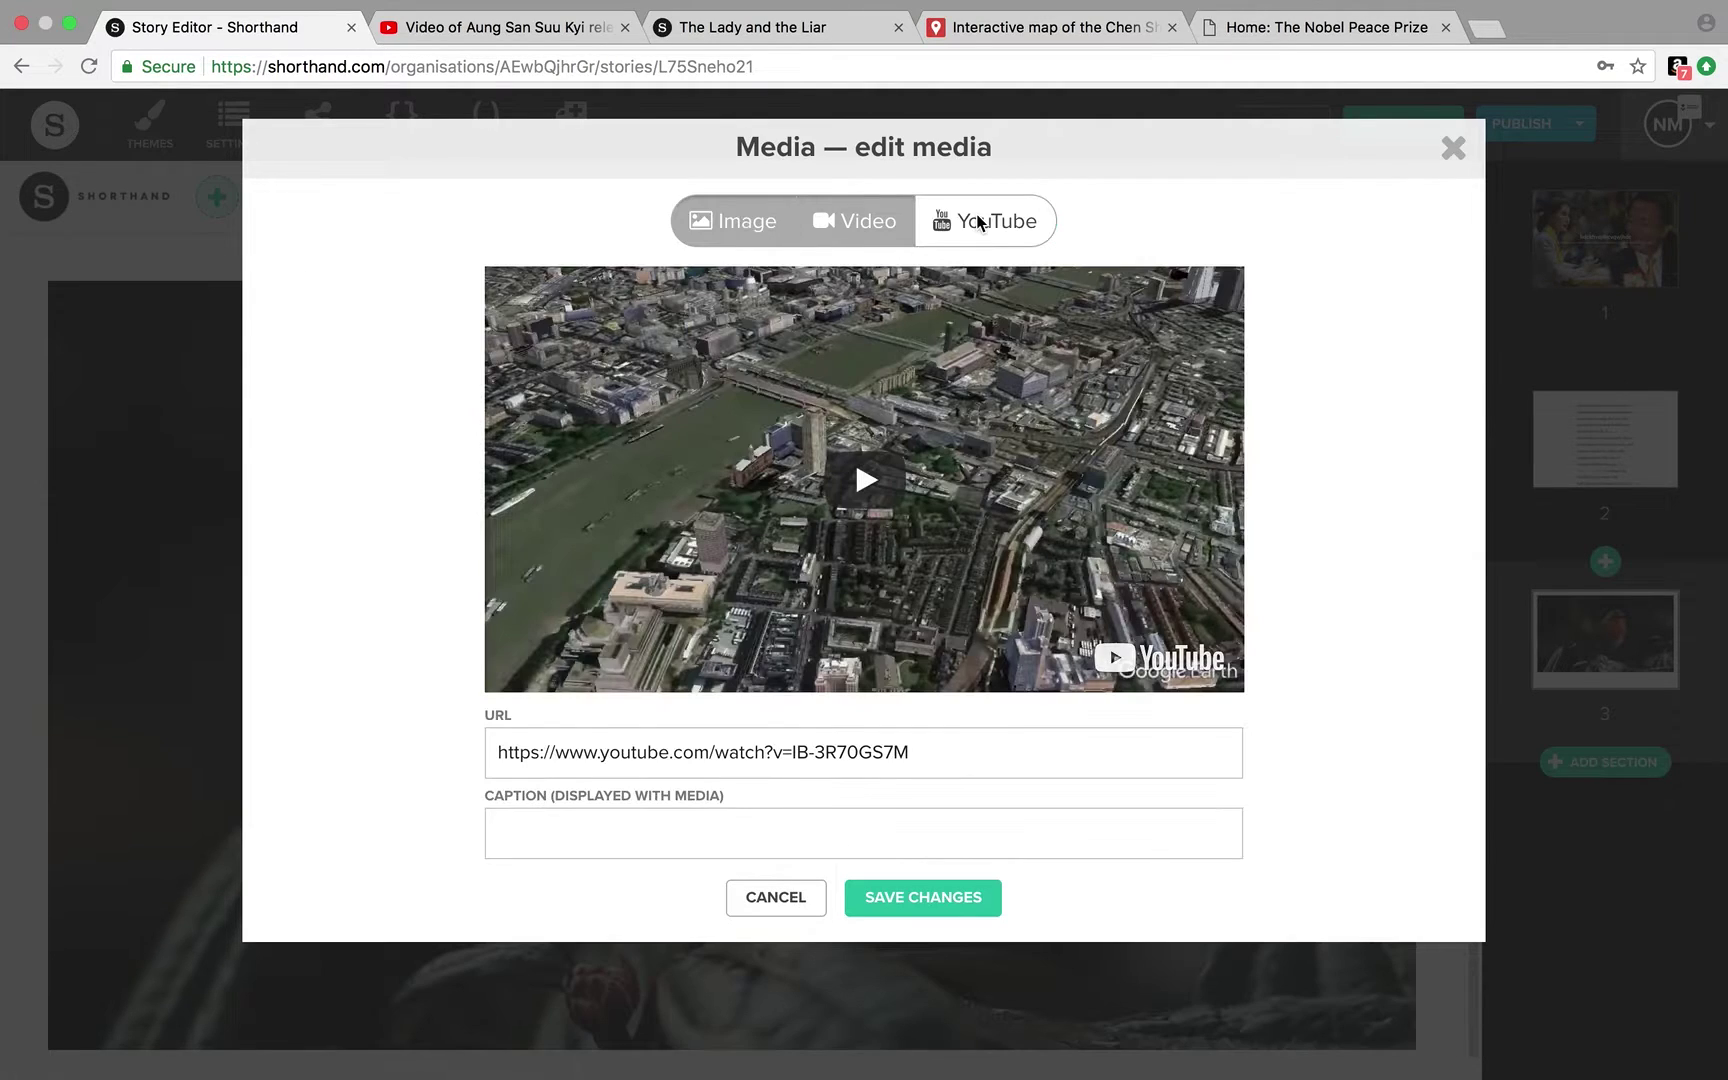
Copy the address of the open YouTube video of Aung San Suu Kyi's release and save it as the Media section's video URL
{"action": "left_click_drag", "start_coordinate": [950, 752], "coordinate": [488, 743]}
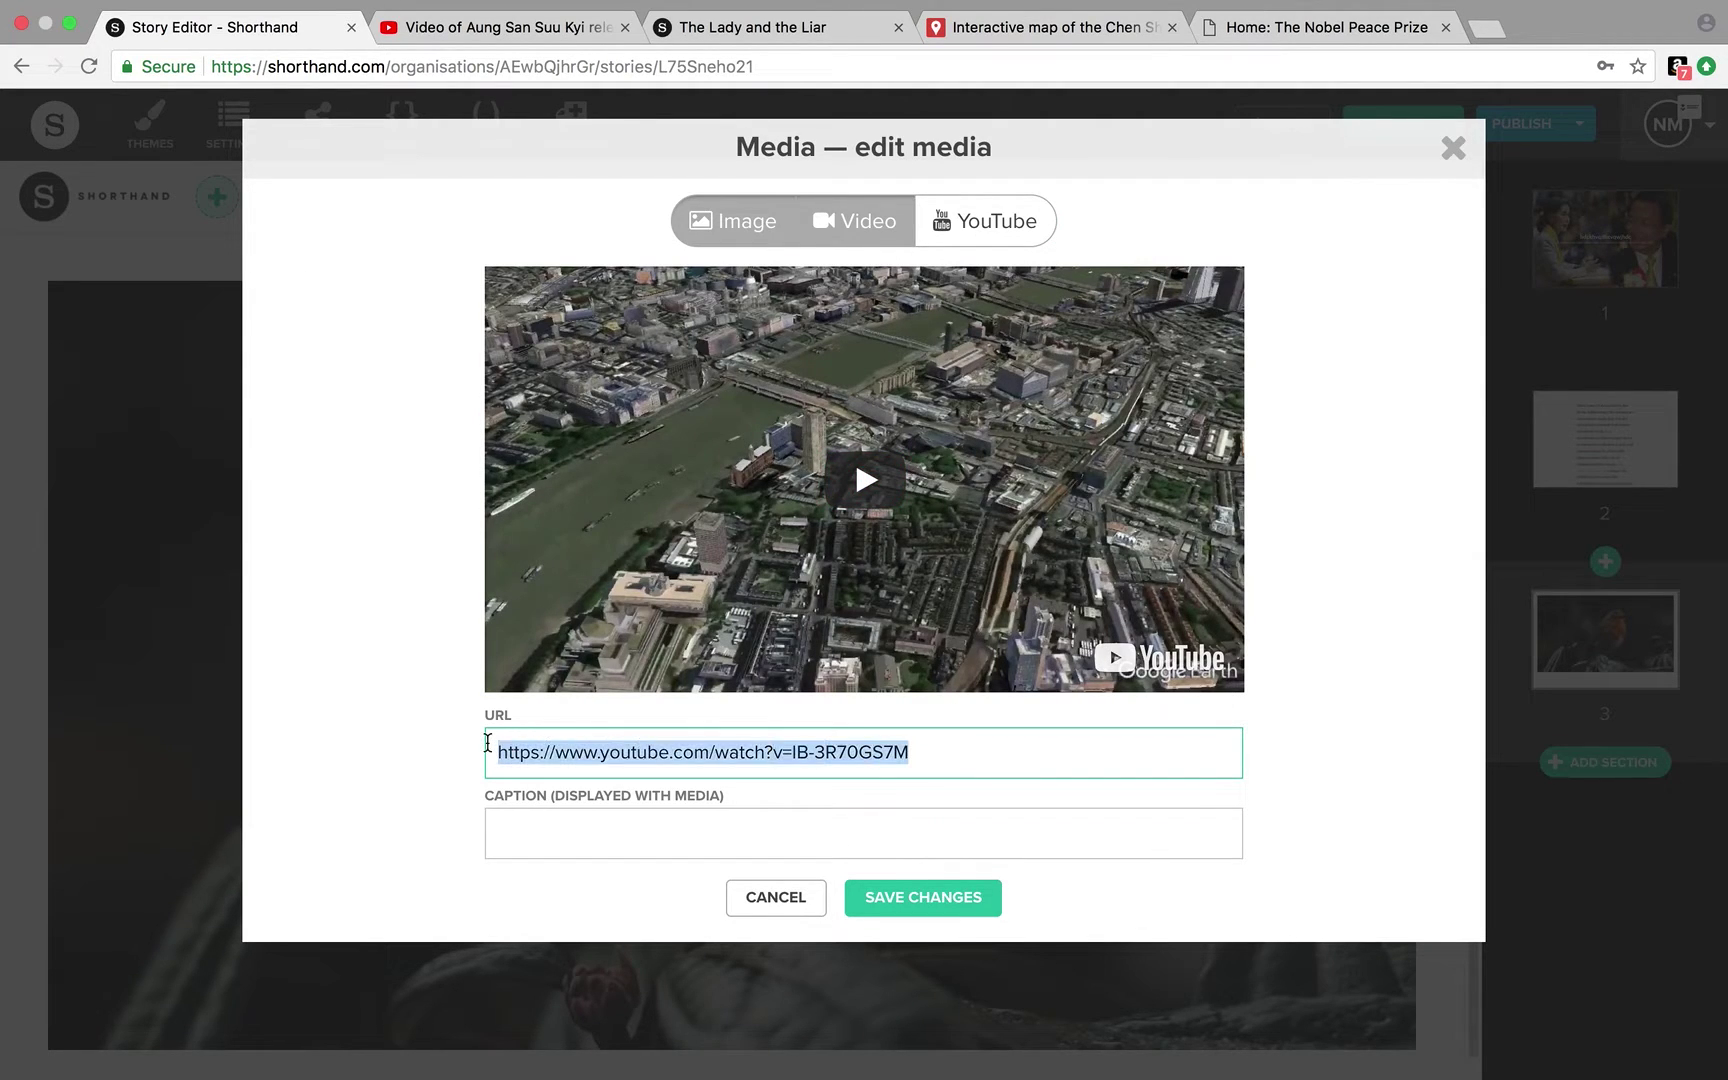
{"action": "left_click", "coordinate": [567, 32]}
{"action": "left_click", "coordinate": [648, 68]}
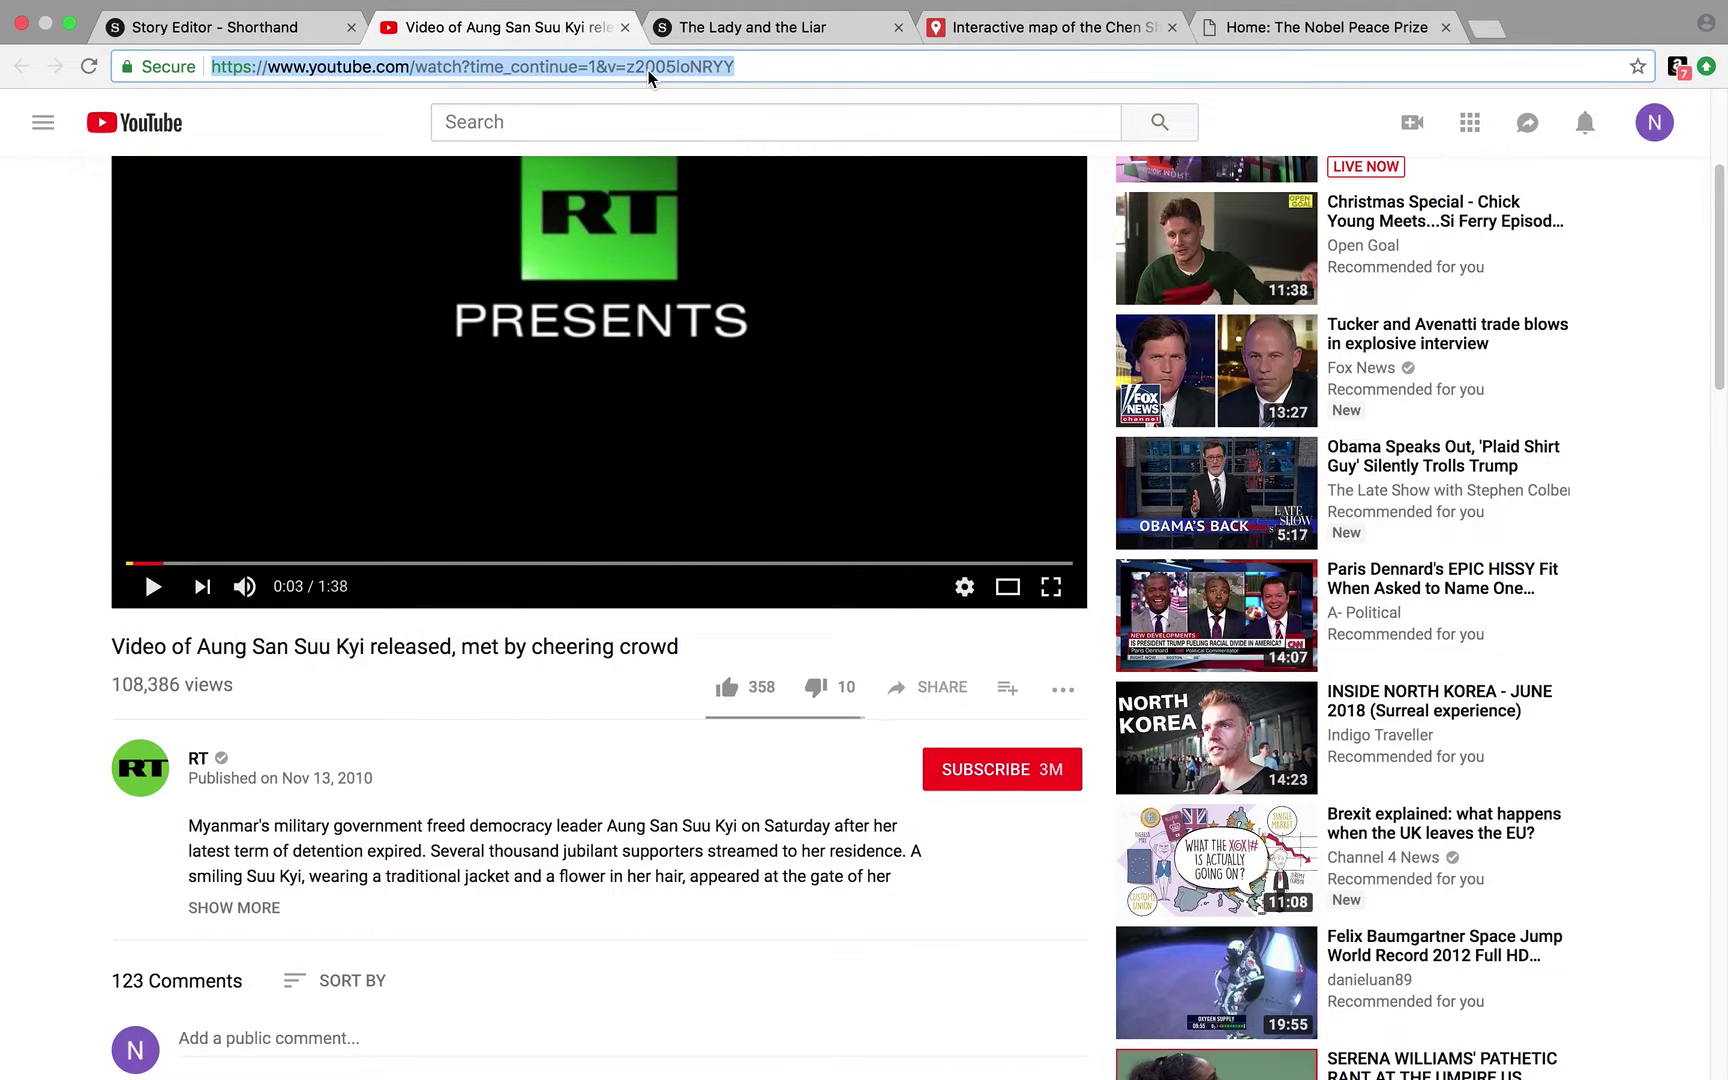
{"action": "left_click", "coordinate": [292, 34]}
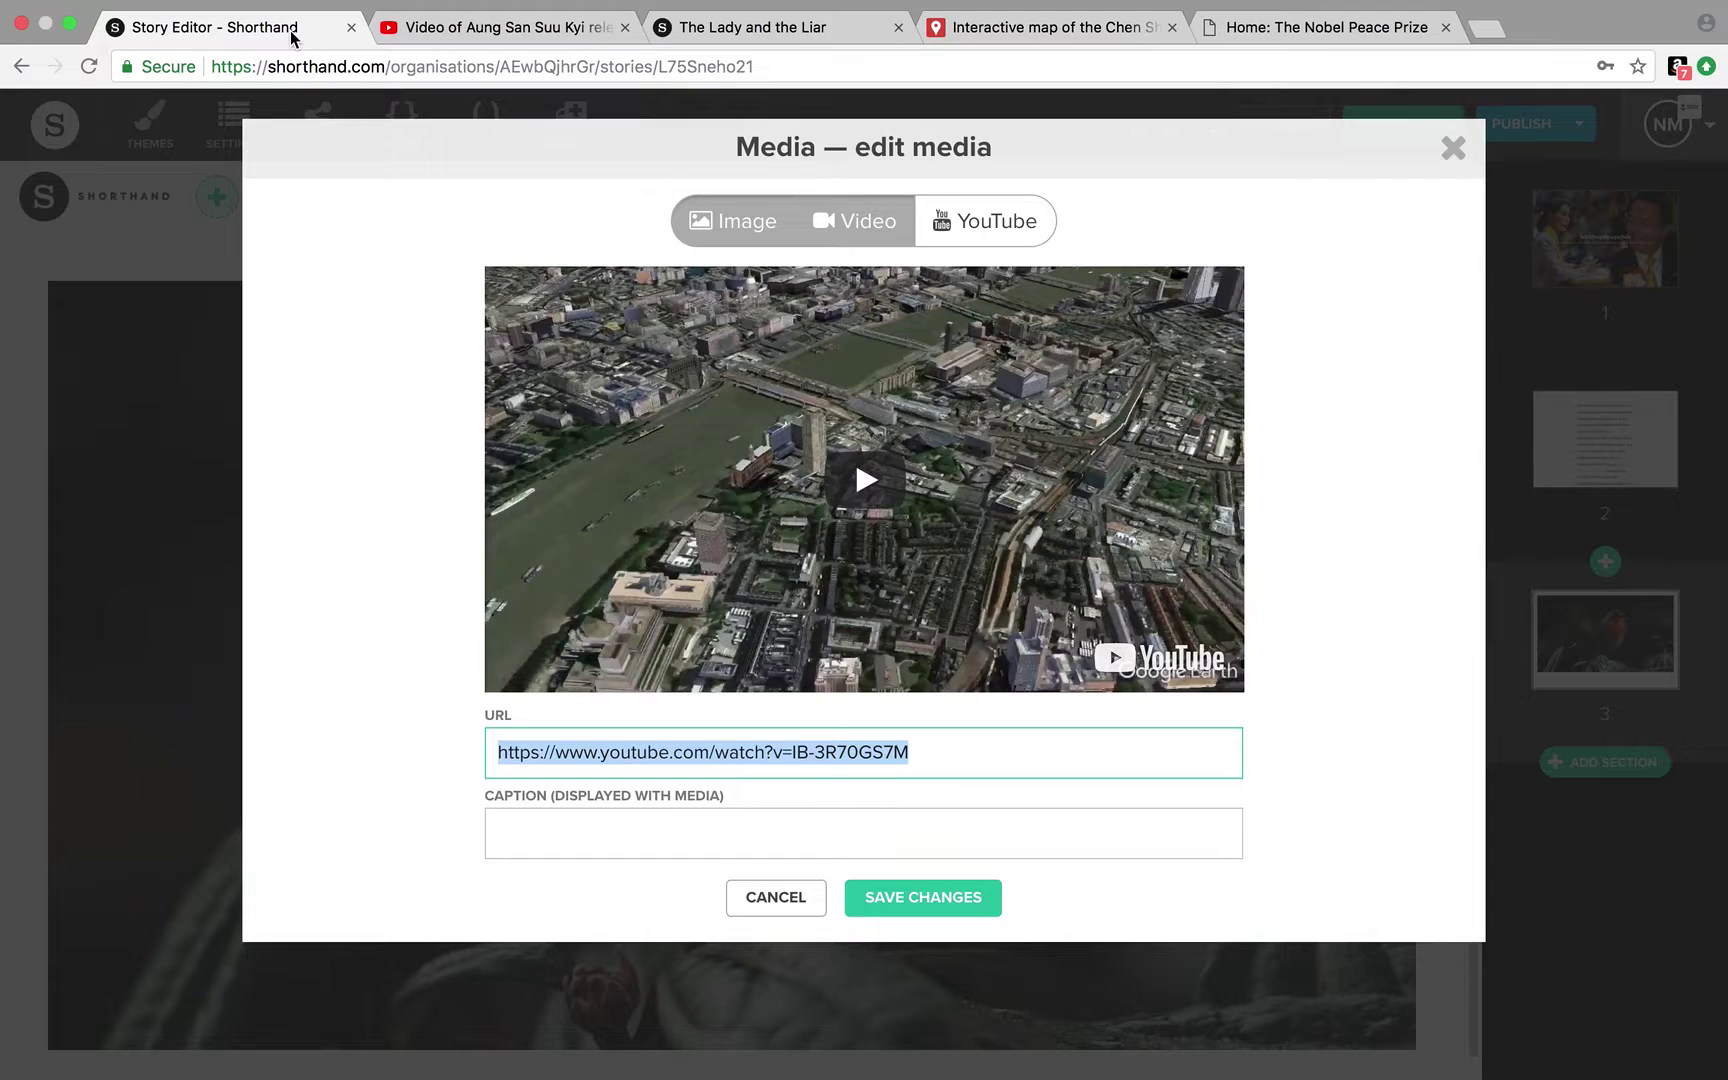
{"action": "left_click_drag", "start_coordinate": [928, 749], "coordinate": [486, 756]}
{"action": "type", "text": "https://www.youtube.com/watch?time_continue=1&v=z2005IoNRYY"}
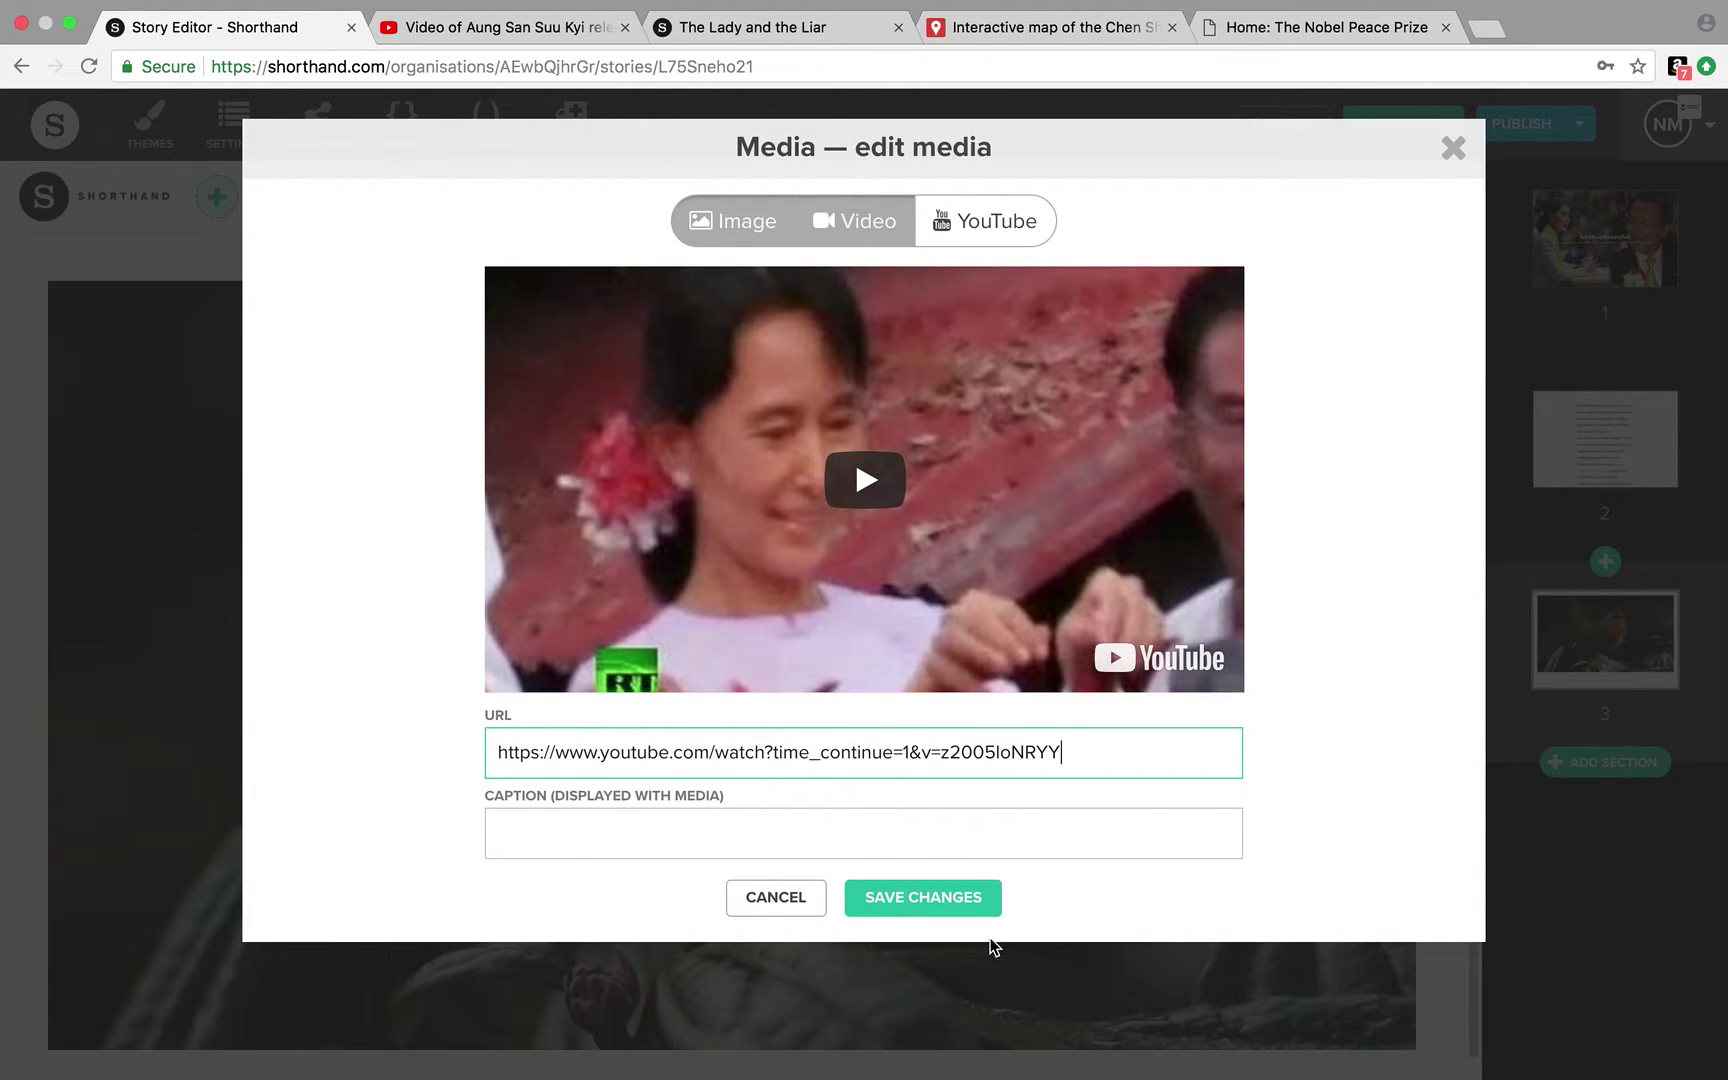
{"action": "left_click", "coordinate": [944, 900]}
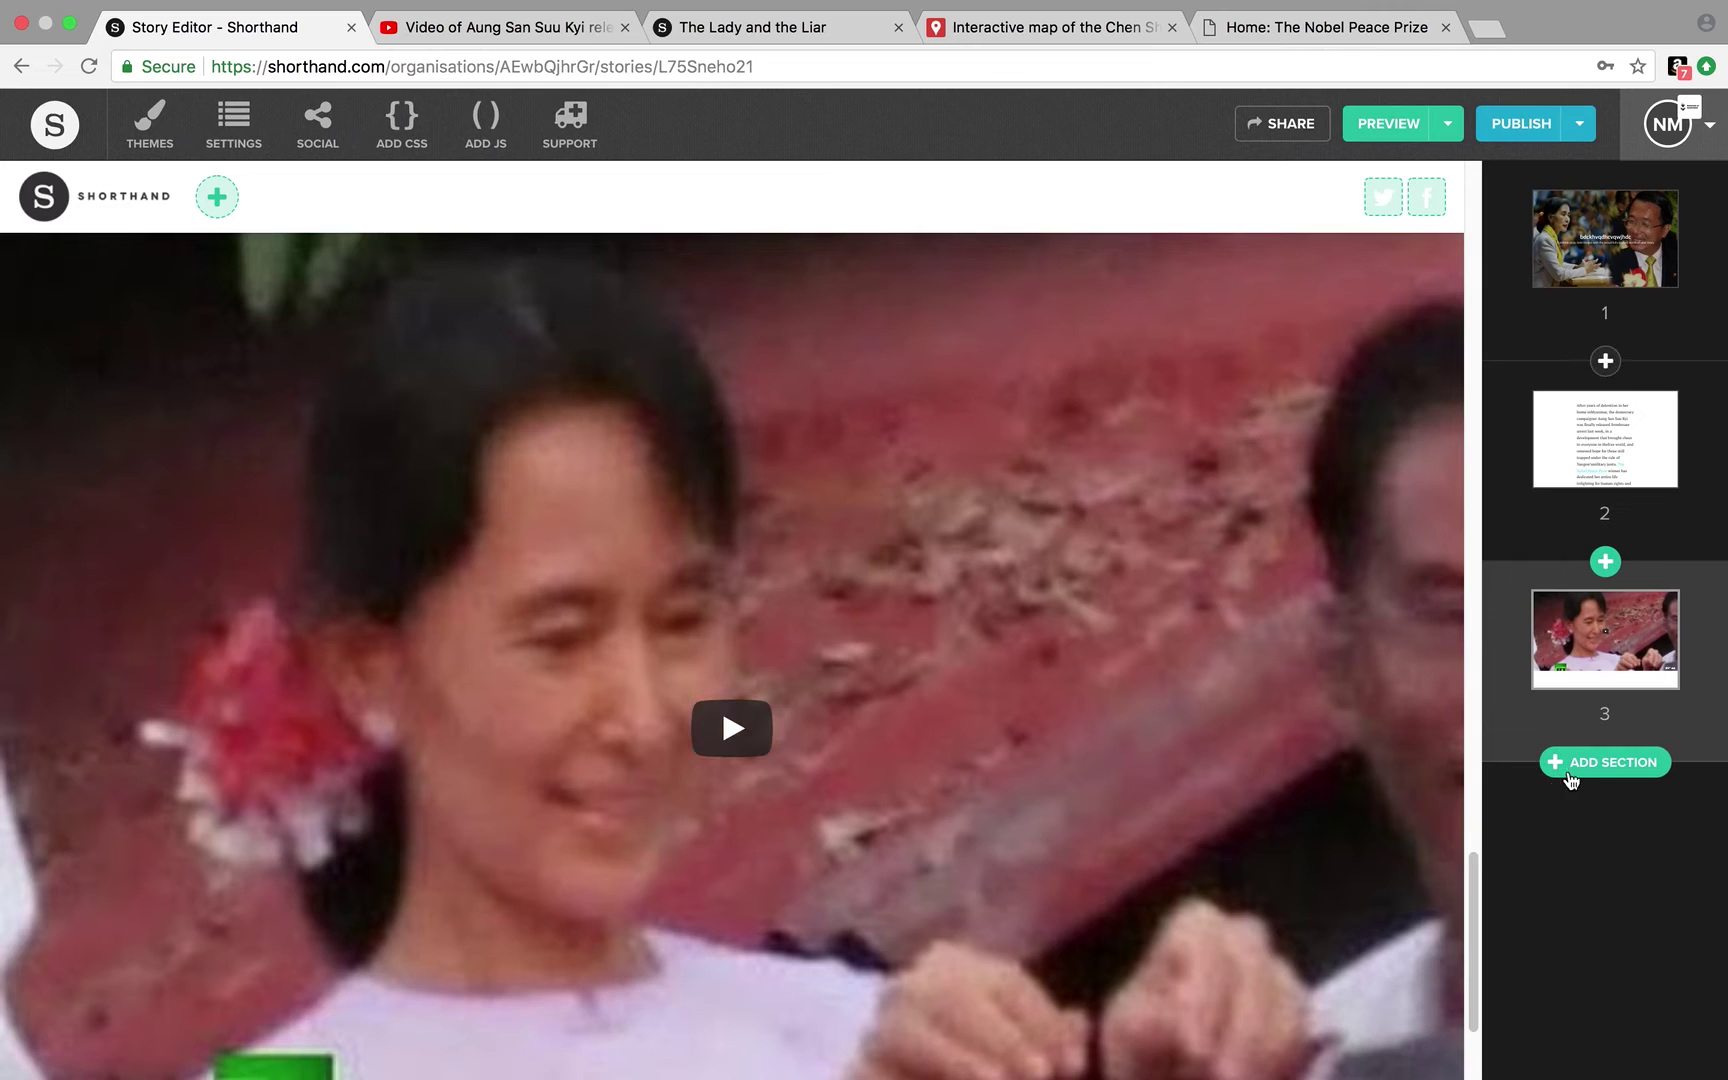
Add a Scrollmation section at the end of the story and remove all four of its placeholder images
{"action": "left_click", "coordinate": [1606, 766]}
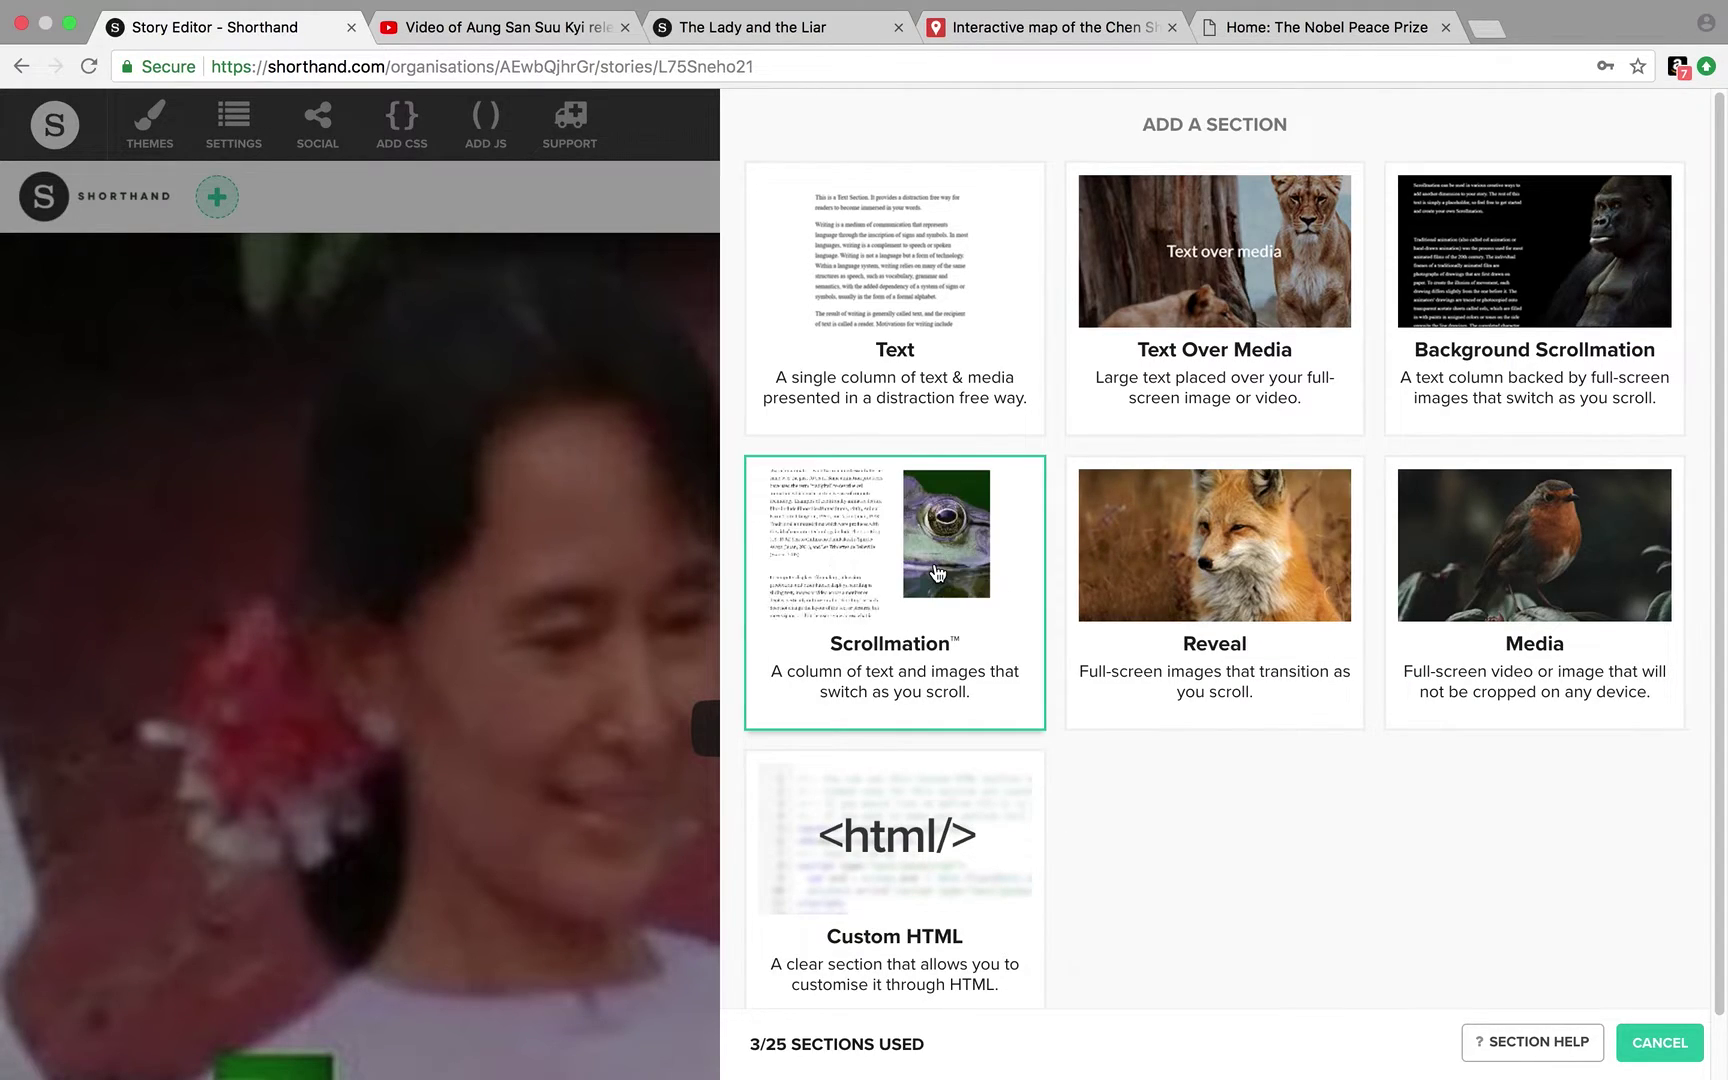
{"action": "left_click", "coordinate": [937, 573]}
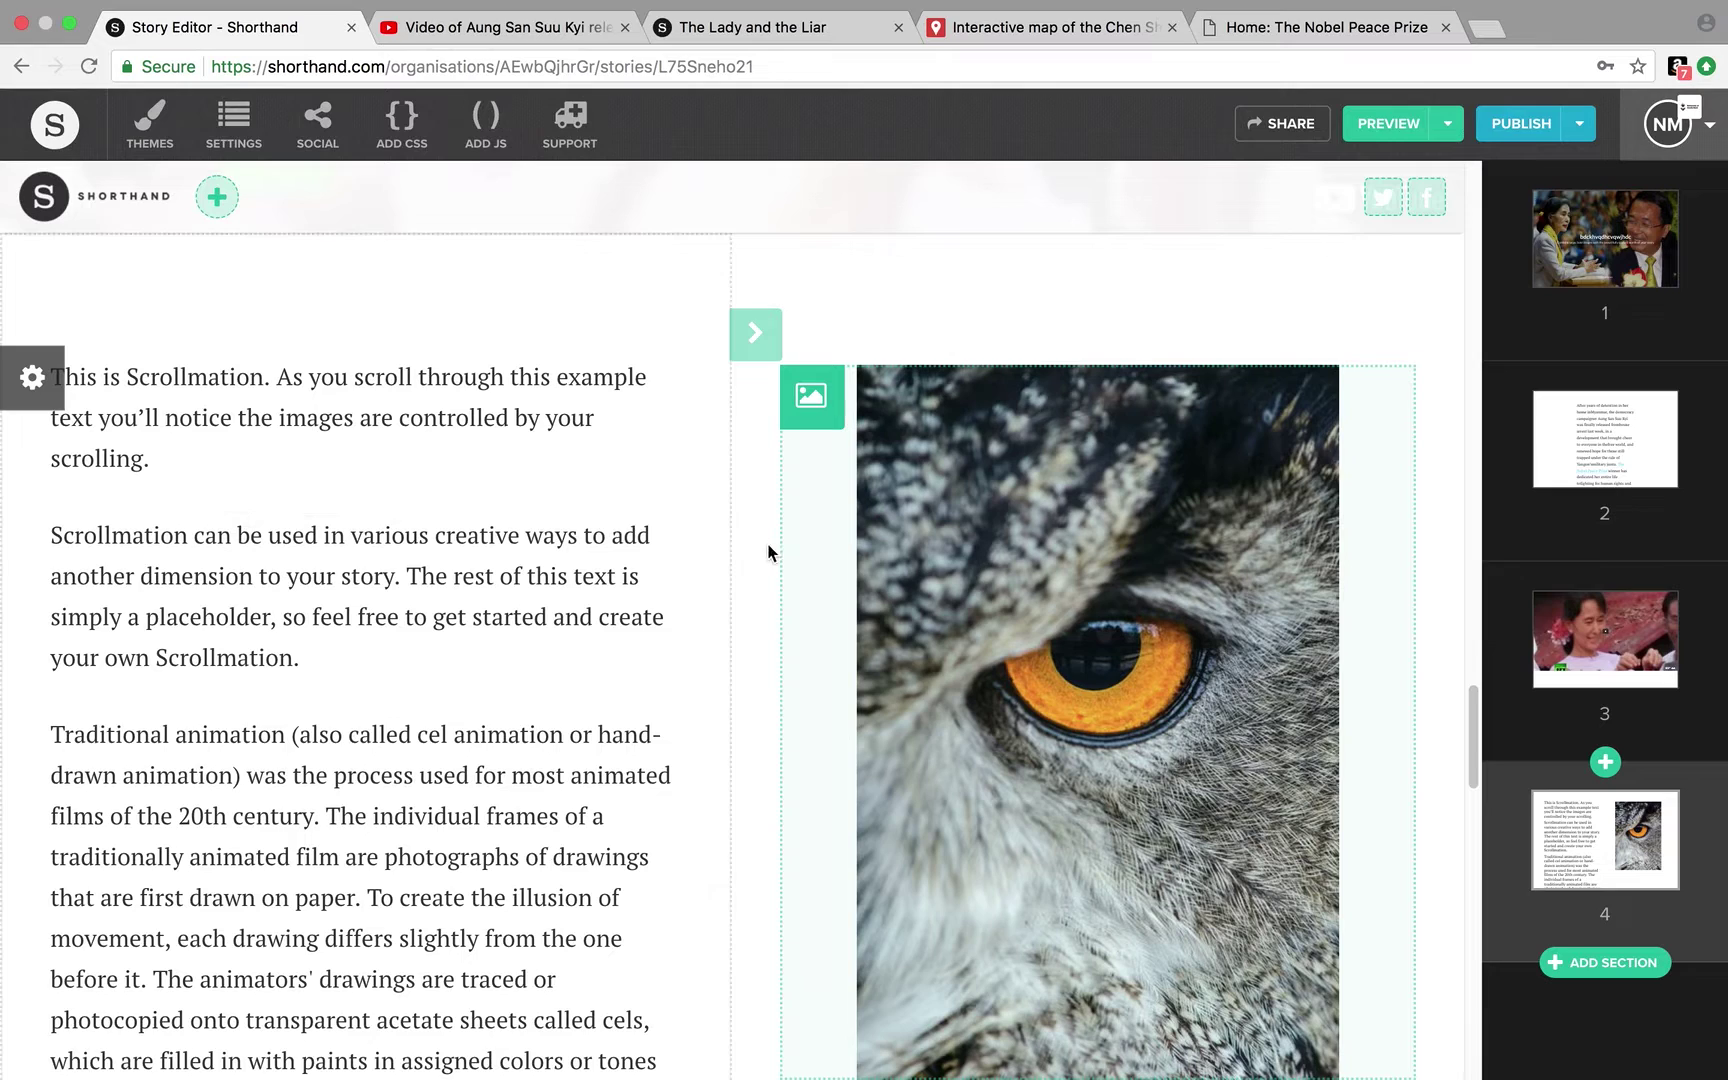
{"action": "left_click", "coordinate": [822, 408]}
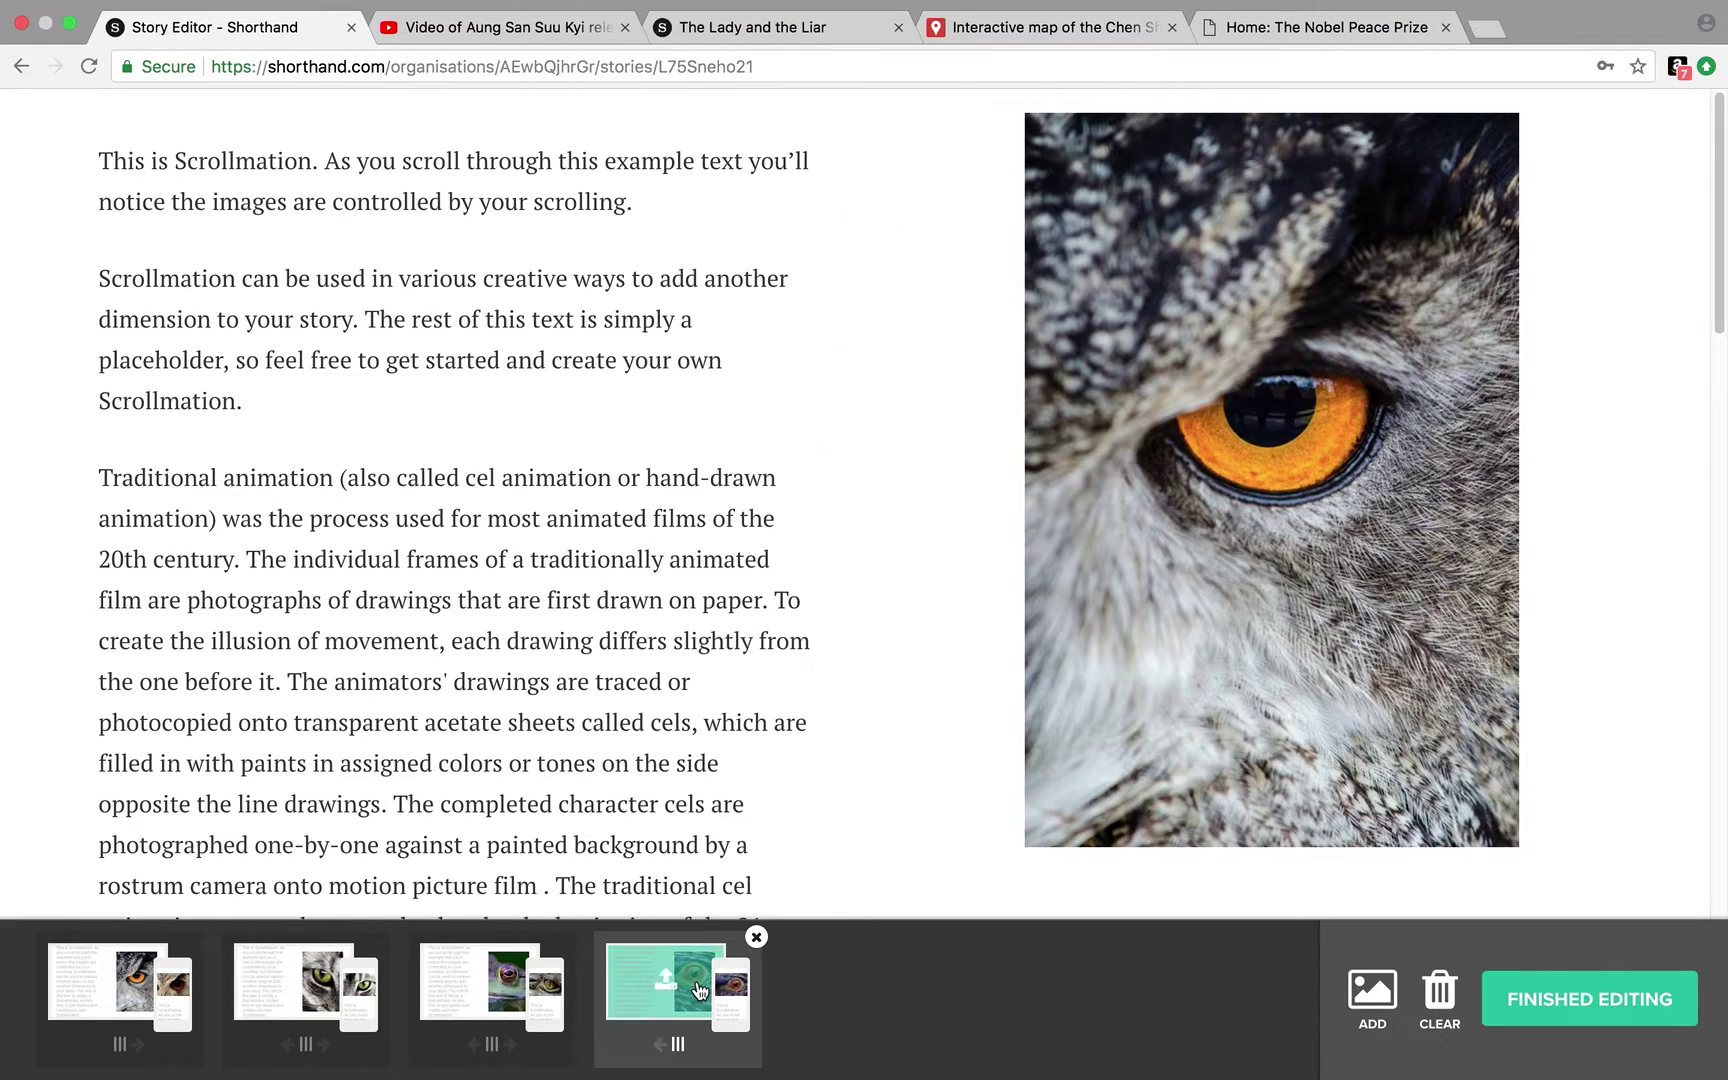
{"action": "left_click", "coordinate": [752, 944]}
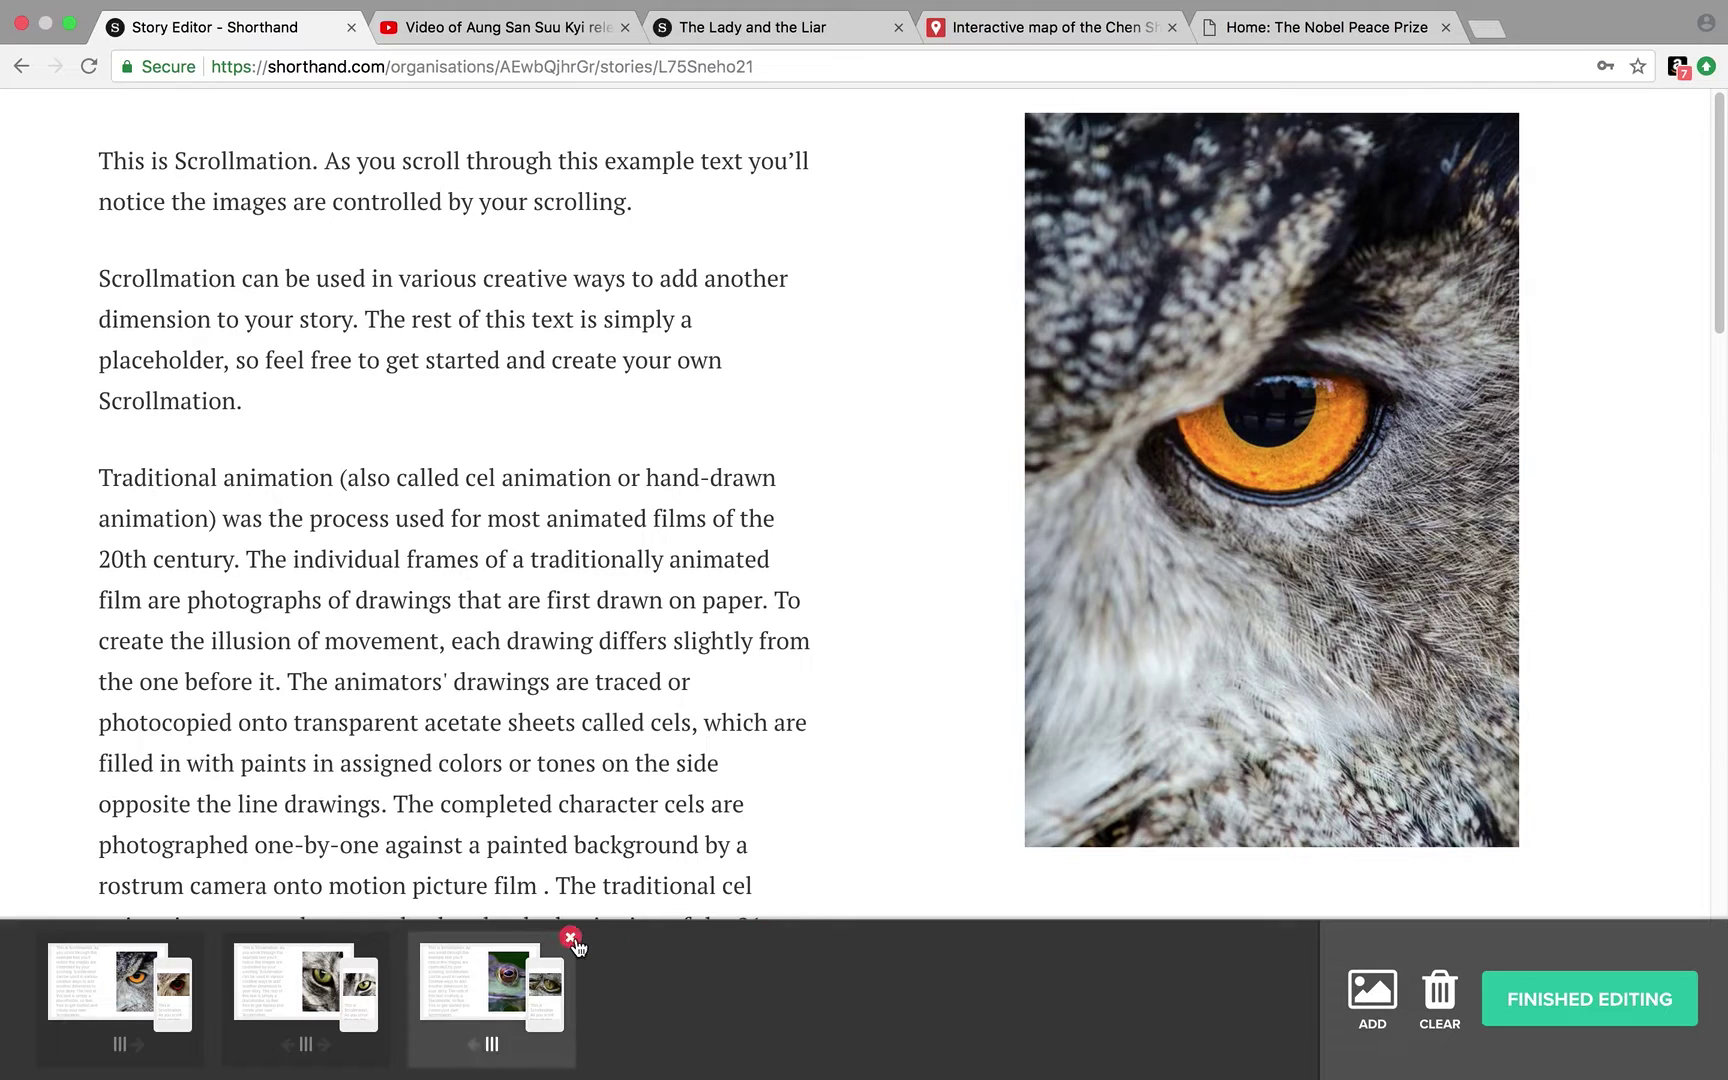
{"action": "left_click", "coordinate": [568, 944]}
{"action": "left_click", "coordinate": [385, 944]}
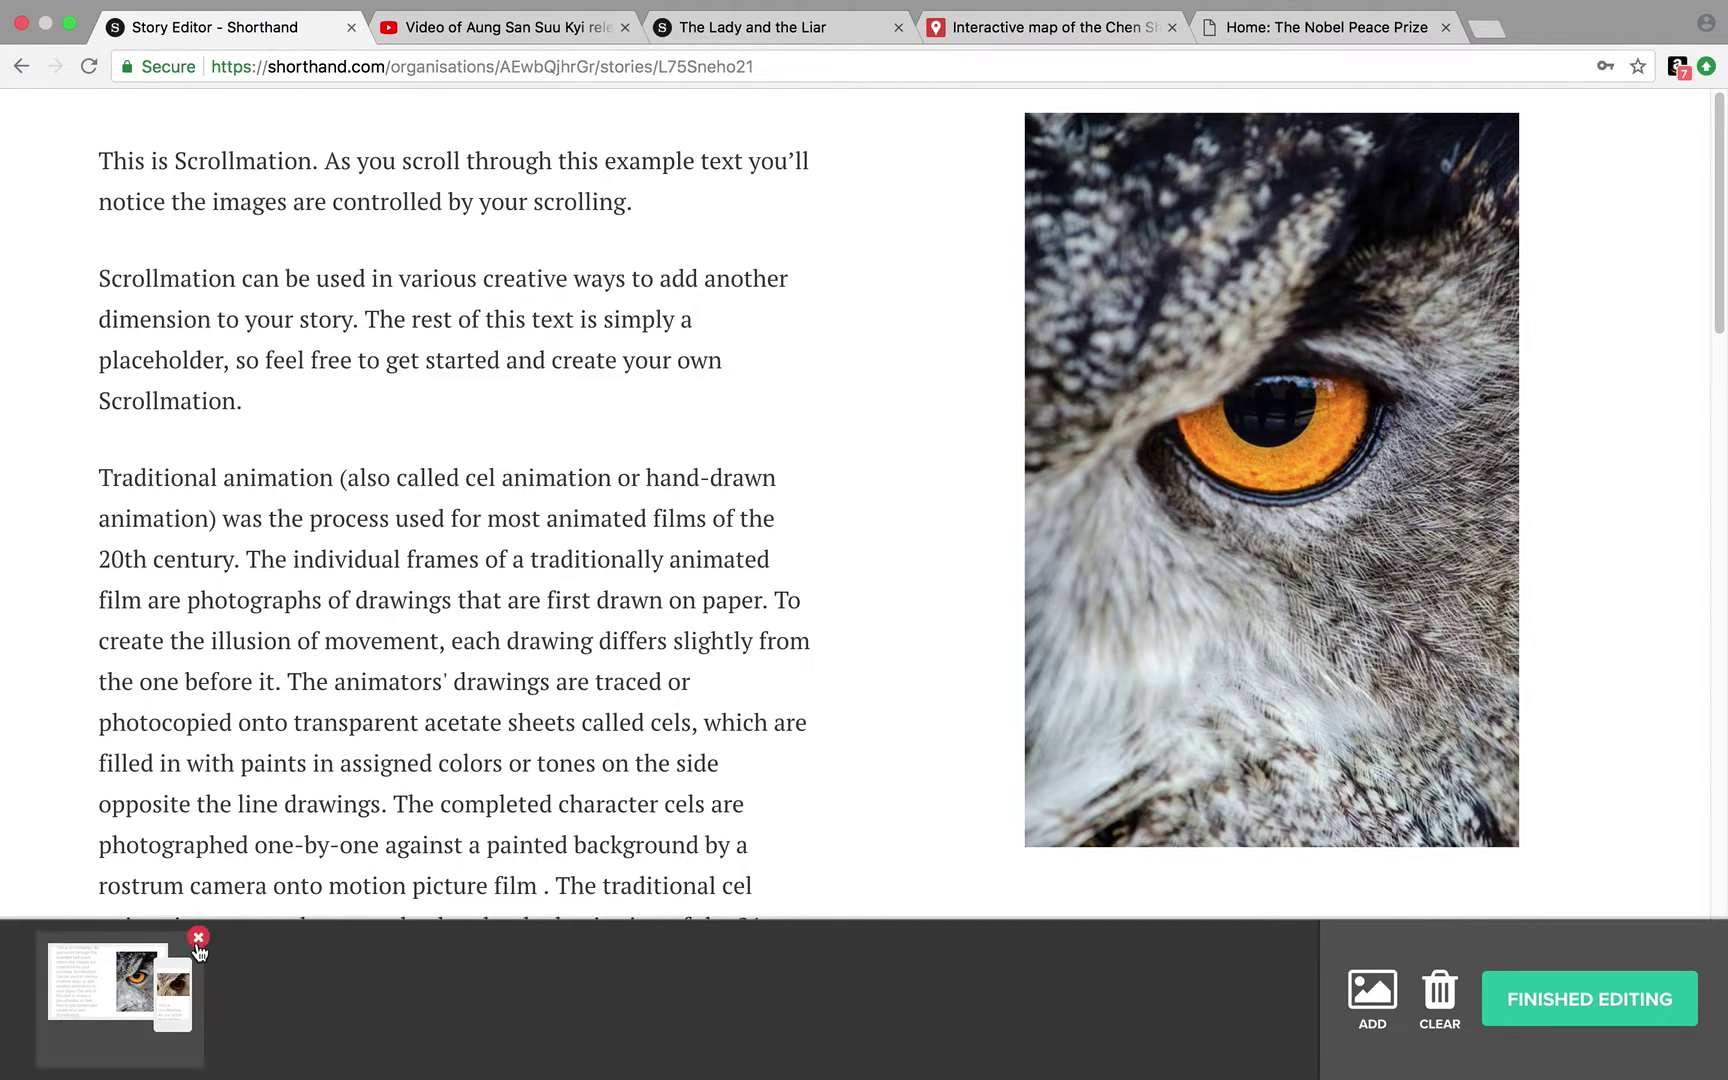
{"action": "left_click", "coordinate": [200, 944]}
Upload Aung1.jpg, Aung2.jpg, Aung3.jpg and ChenArrest.jpg to the Scrollmation section, check them against the text and finish editing
{"action": "left_click", "coordinate": [1372, 993]}
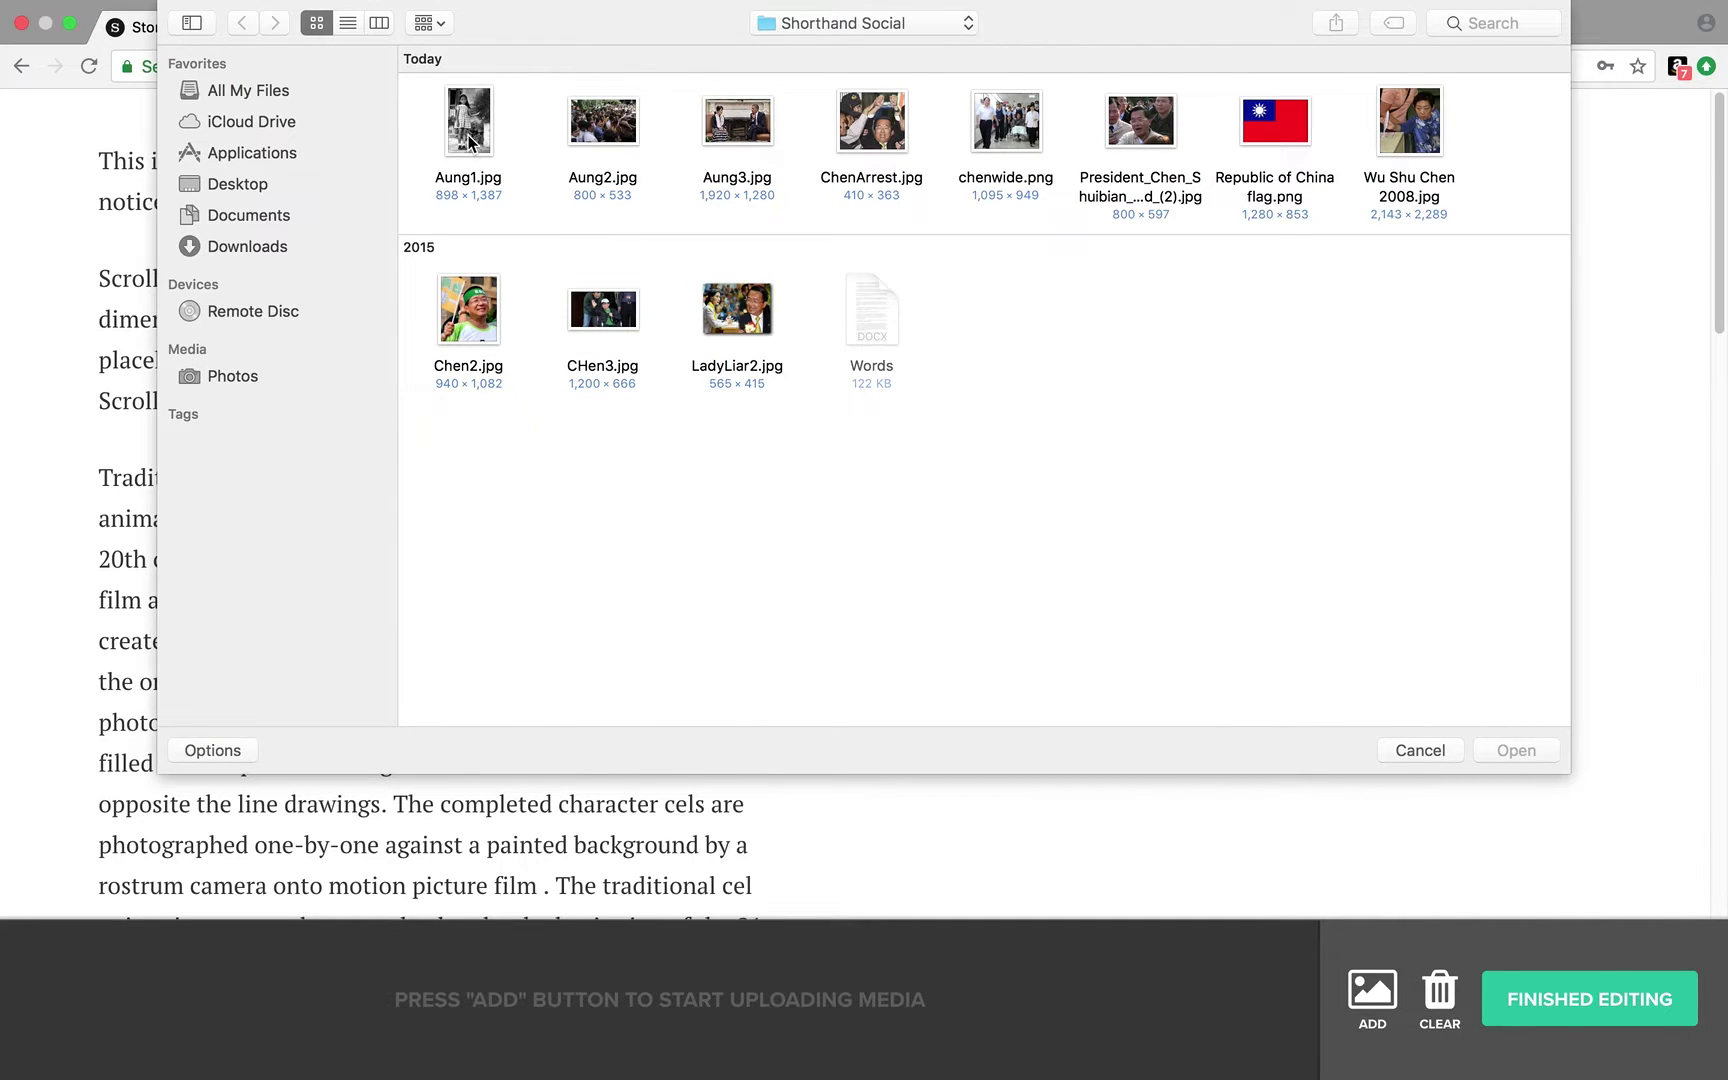
{"action": "left_click", "coordinate": [468, 140]}
{"action": "left_click", "coordinate": [866, 140], "text": "super"}
{"action": "left_click", "coordinate": [737, 128], "text": "super"}
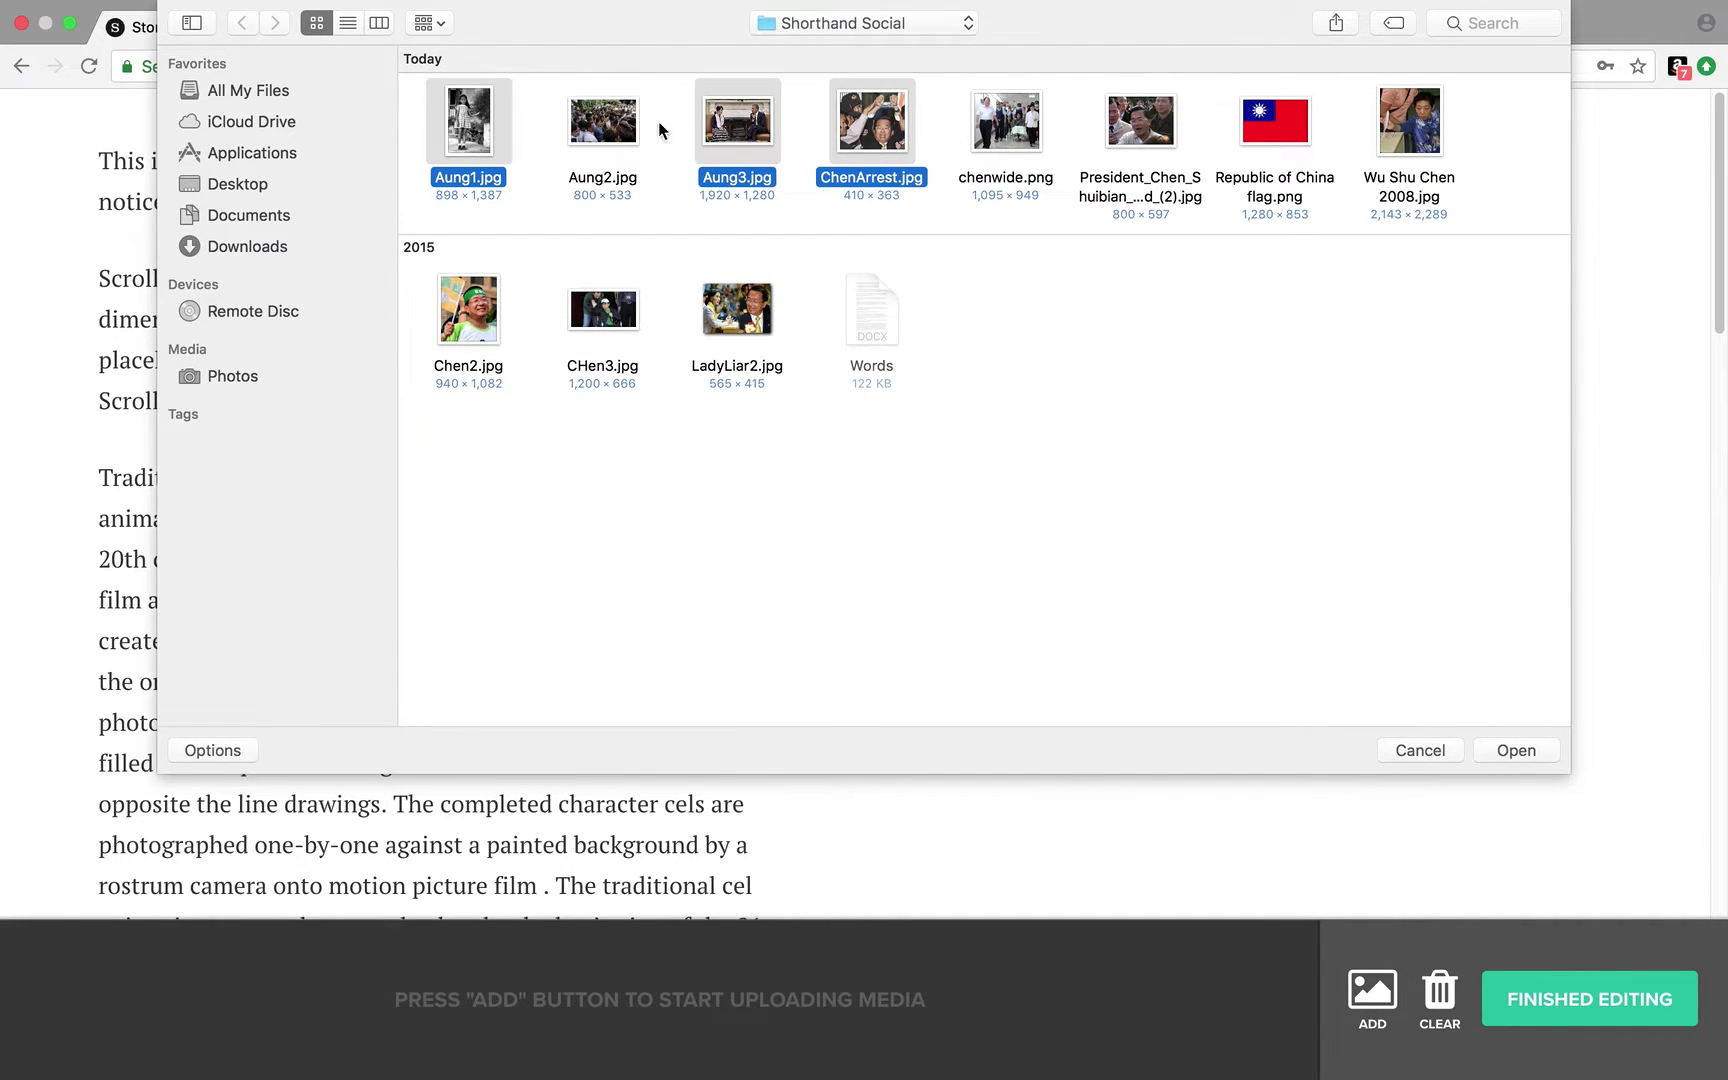
{"action": "left_click", "coordinate": [630, 127], "text": "super"}
{"action": "left_click", "coordinate": [1519, 748]}
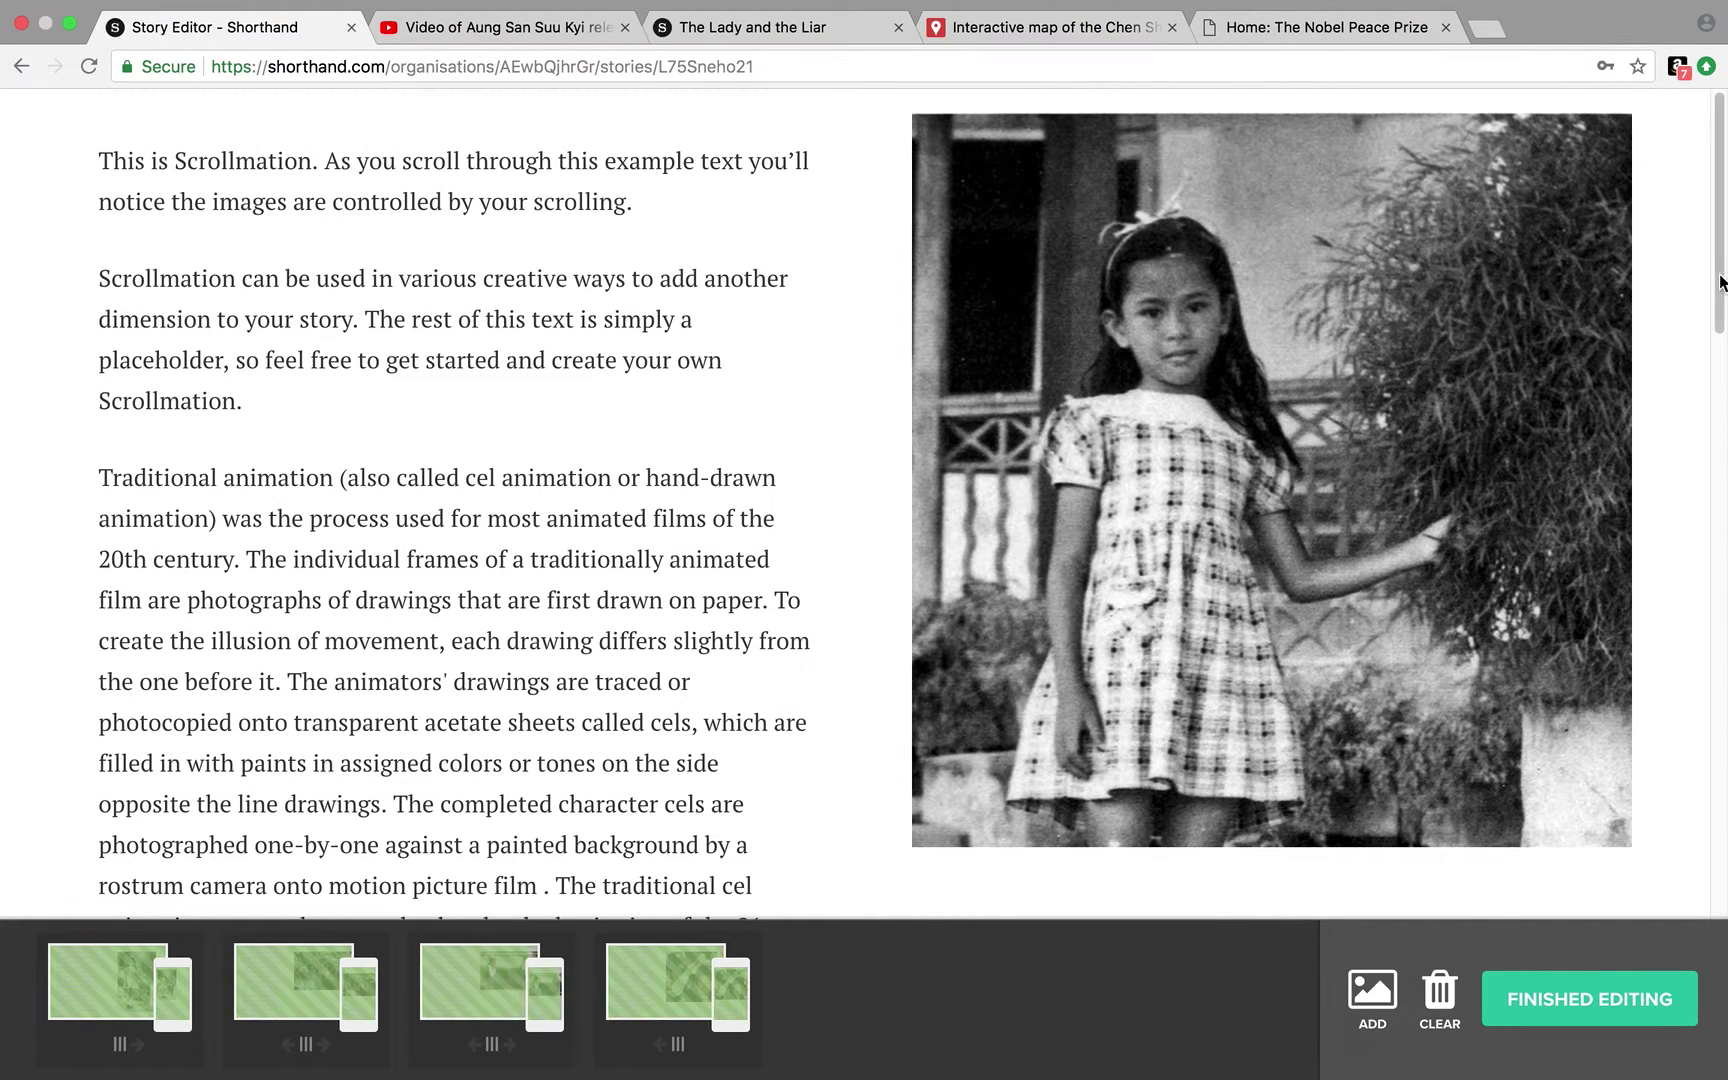
{"action": "left_click_drag", "start_coordinate": [1719, 285], "coordinate": [1659, 640]}
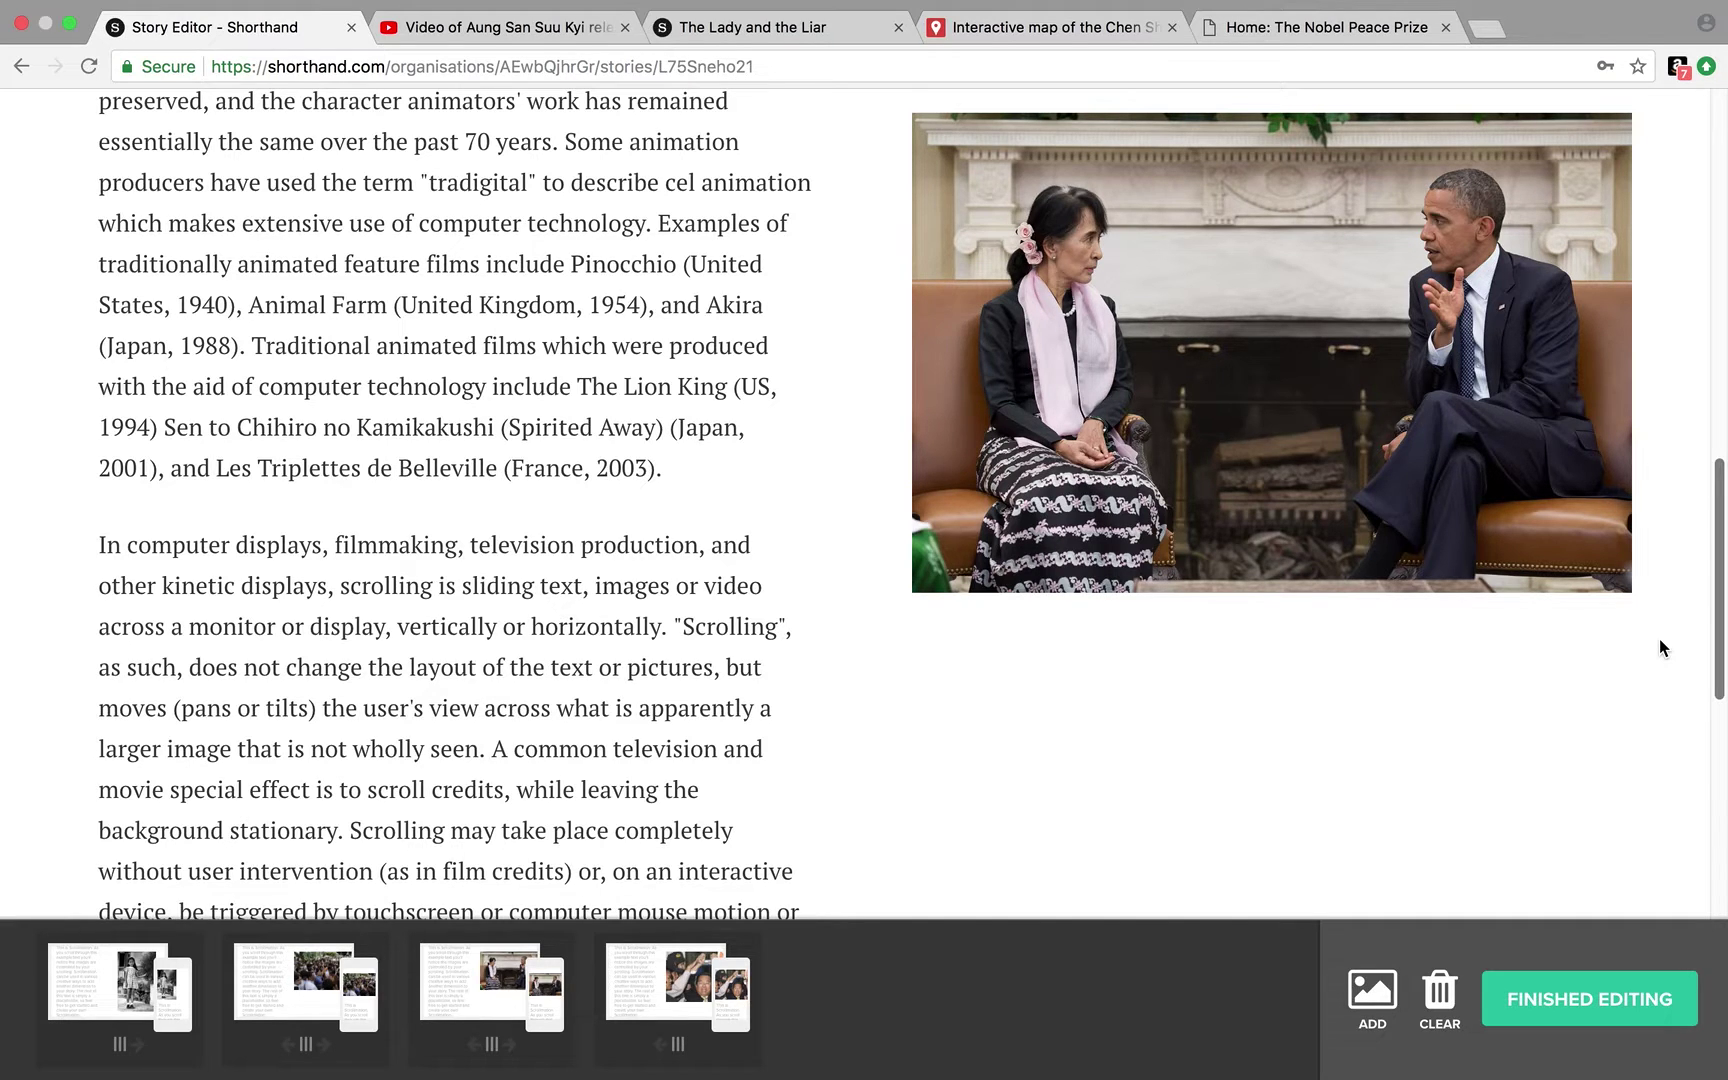
{"action": "left_click_drag", "start_coordinate": [1660, 648], "coordinate": [1677, 795]}
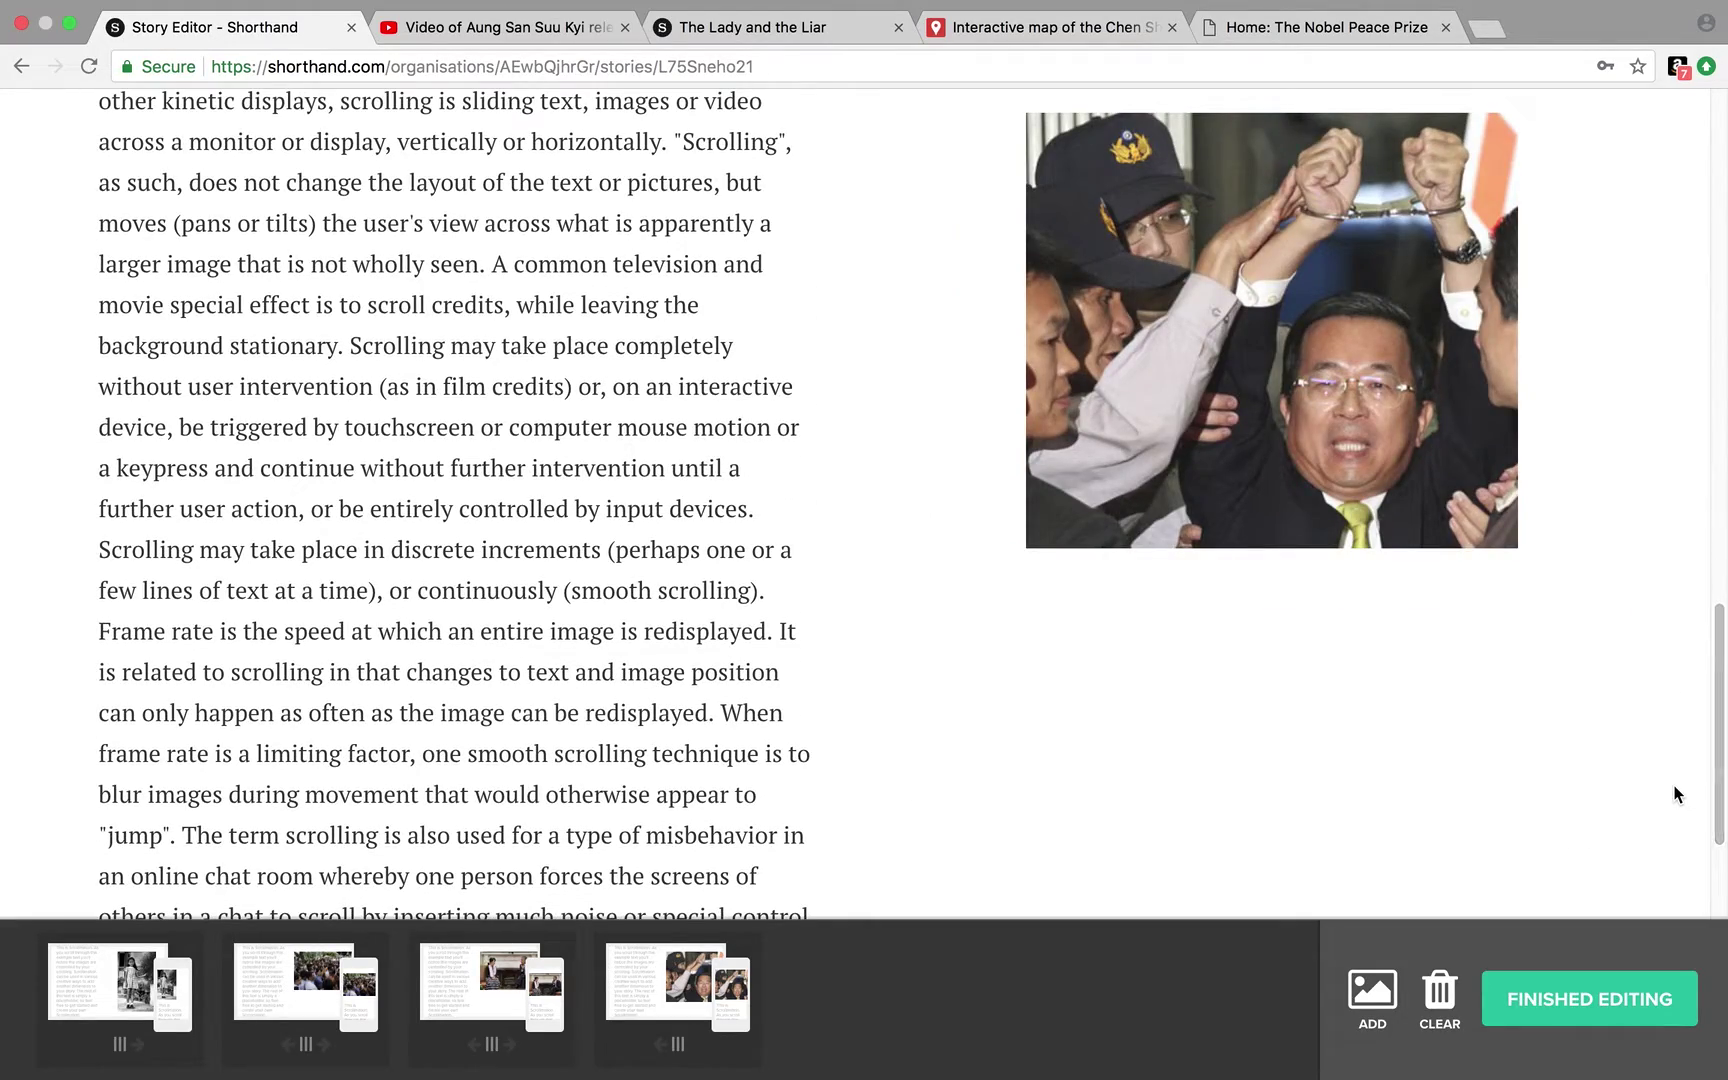
{"action": "left_click", "coordinate": [1592, 1000]}
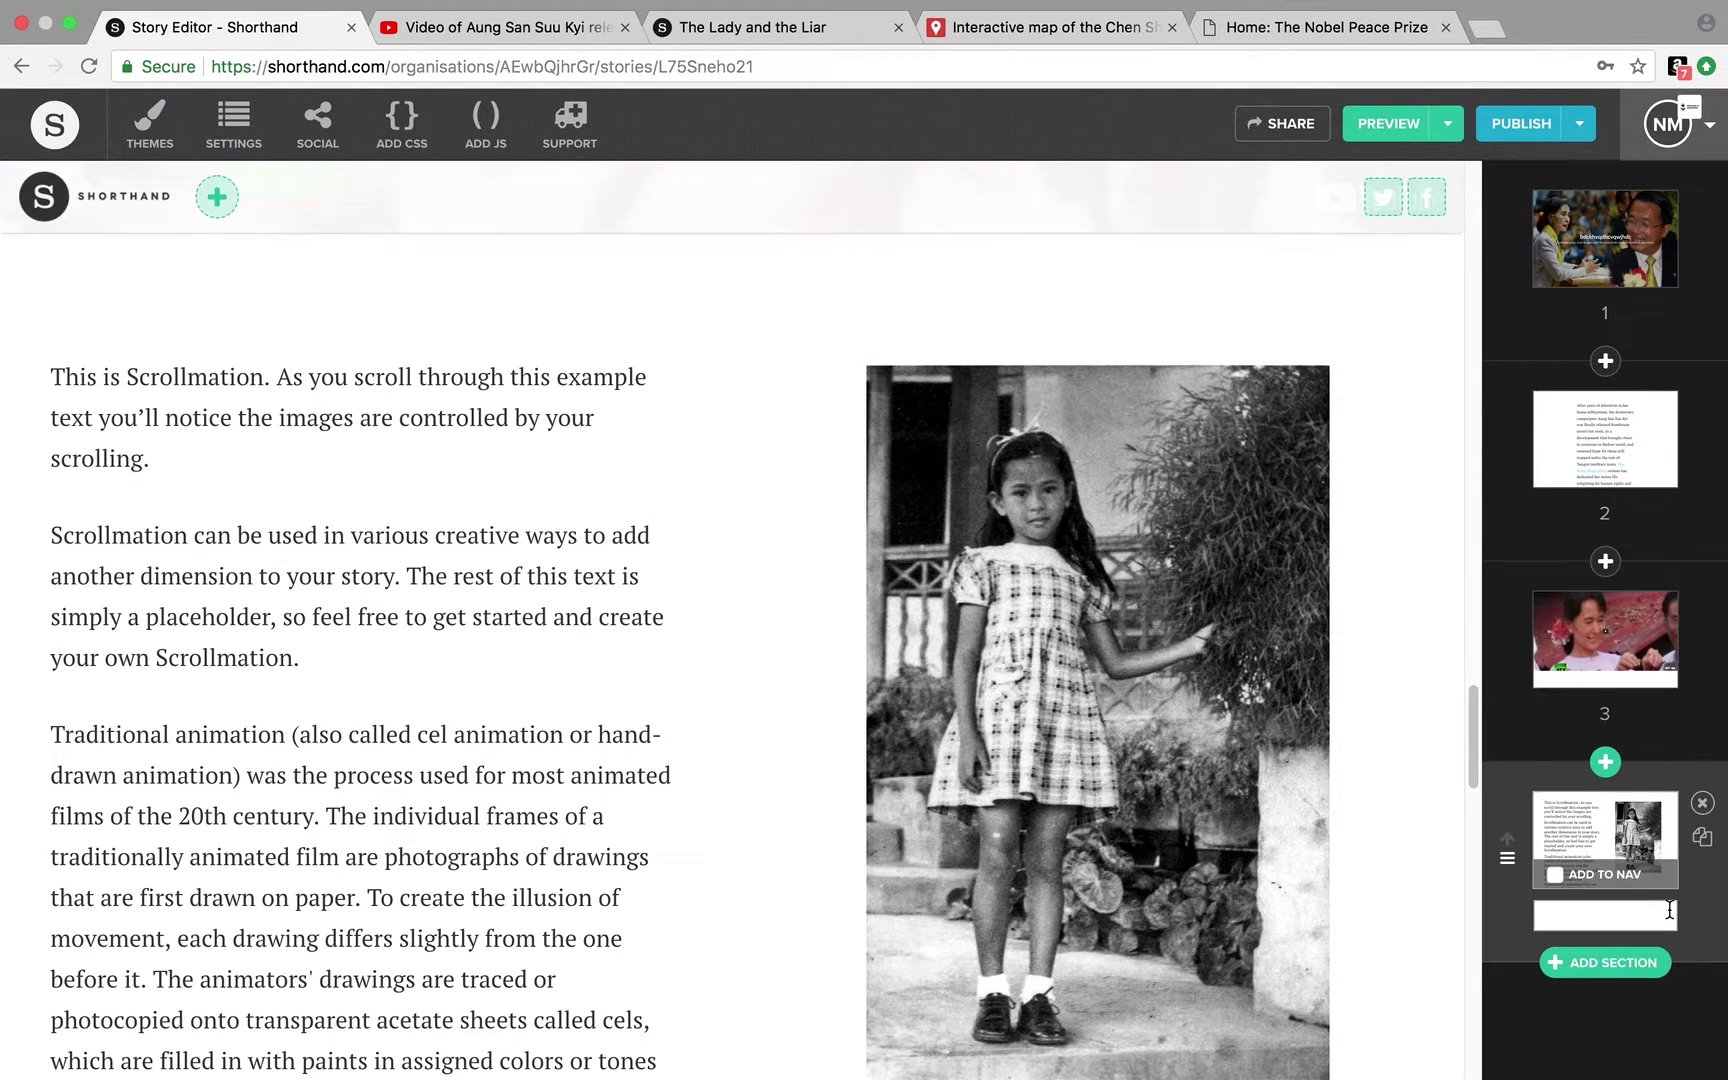
Add a Background Scrollmation section at the end of the story and clear all its placeholder images
{"action": "left_click", "coordinate": [1617, 964]}
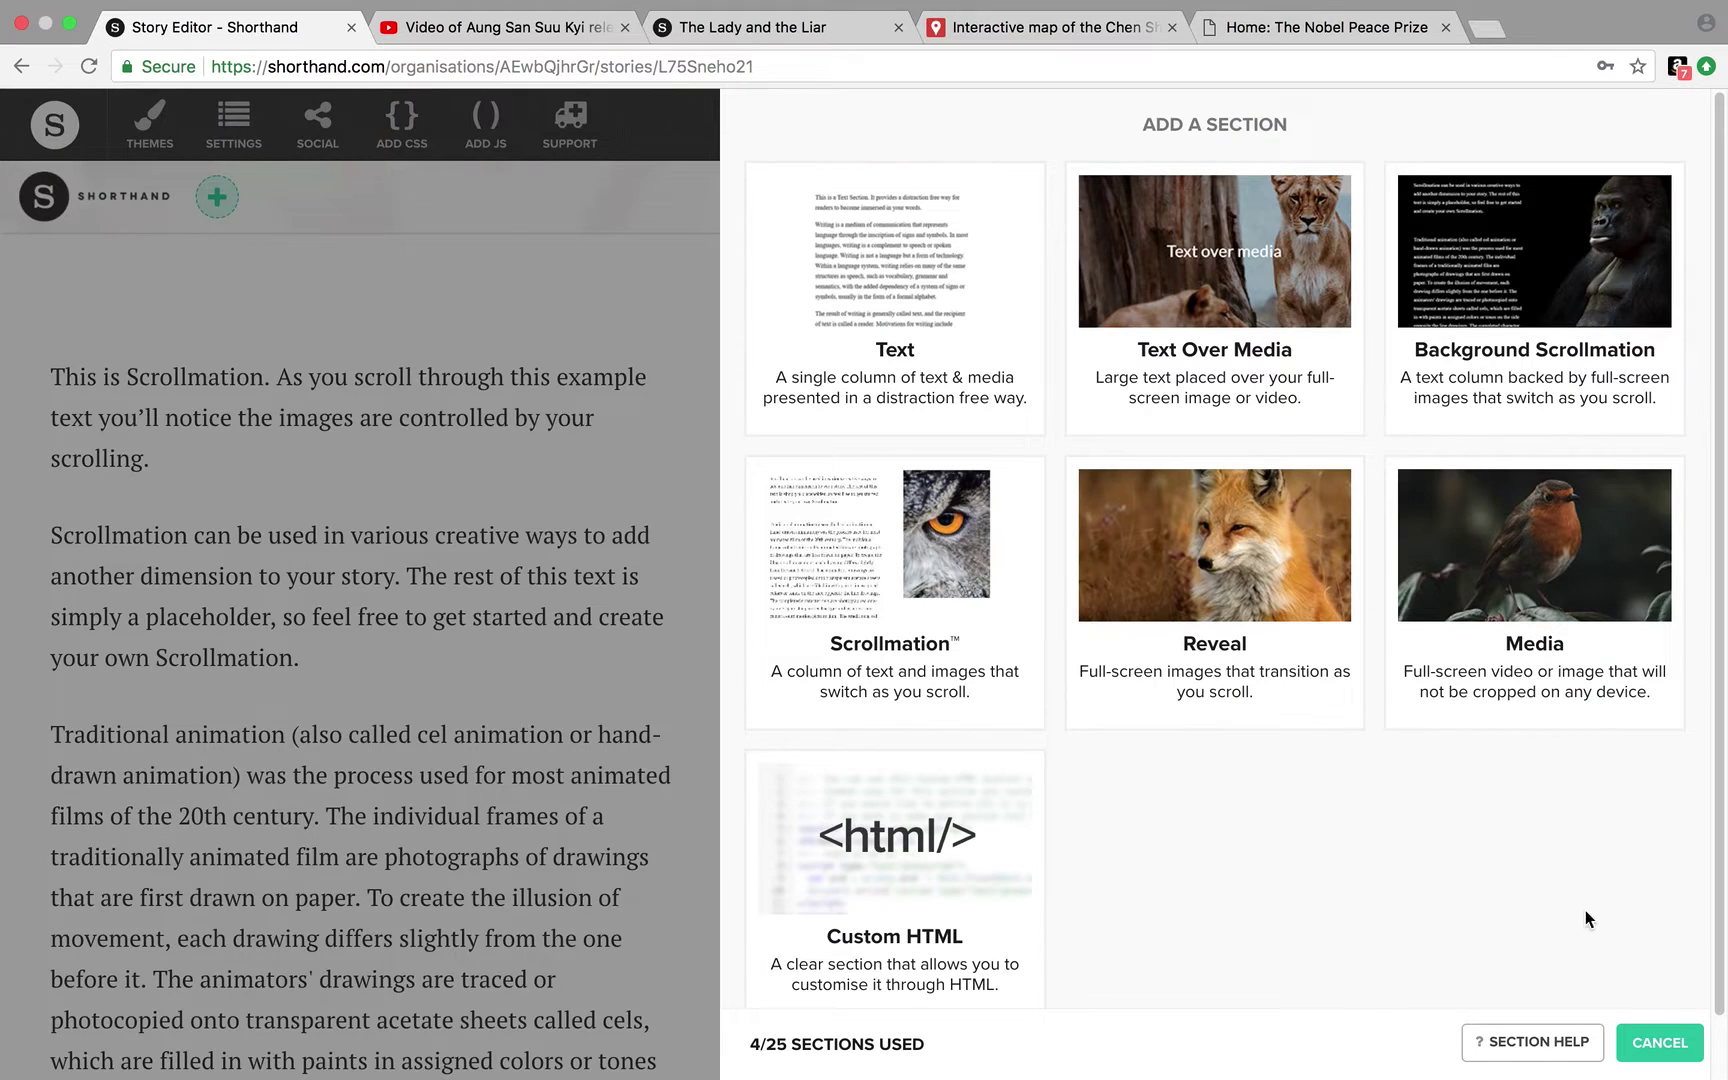
{"action": "left_click", "coordinate": [1532, 285]}
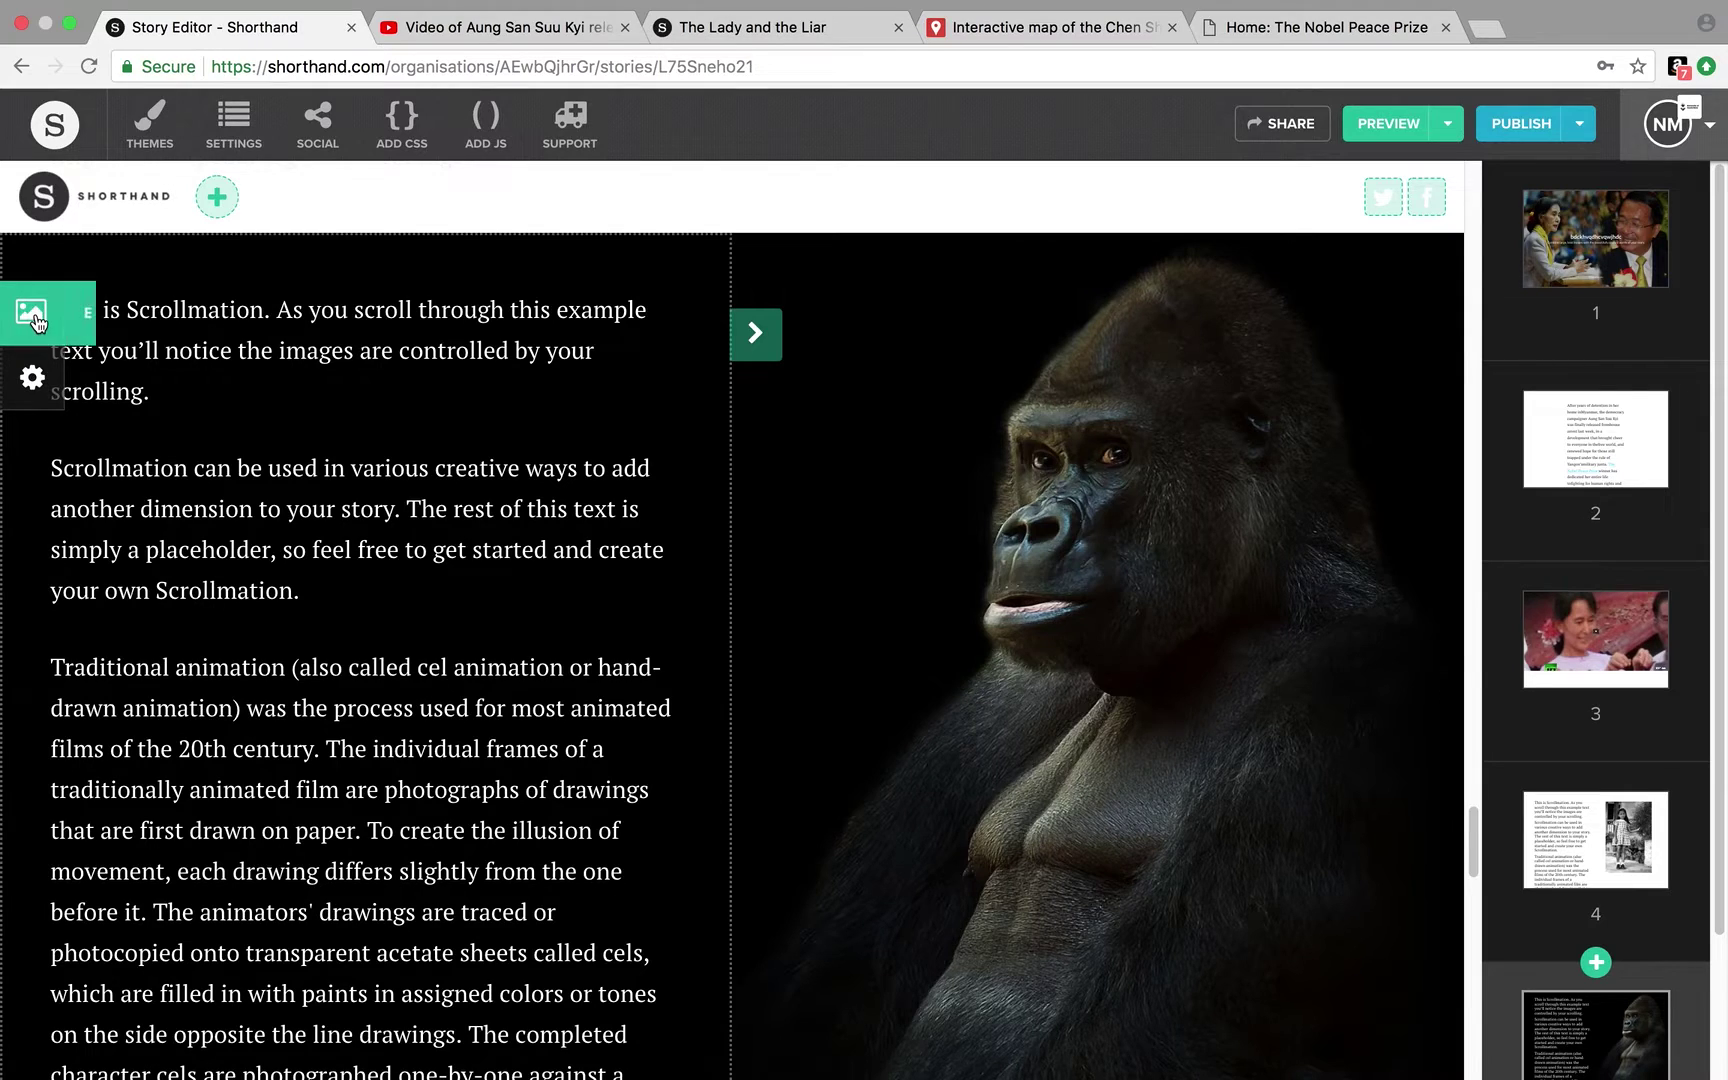
{"action": "left_click", "coordinate": [31, 311]}
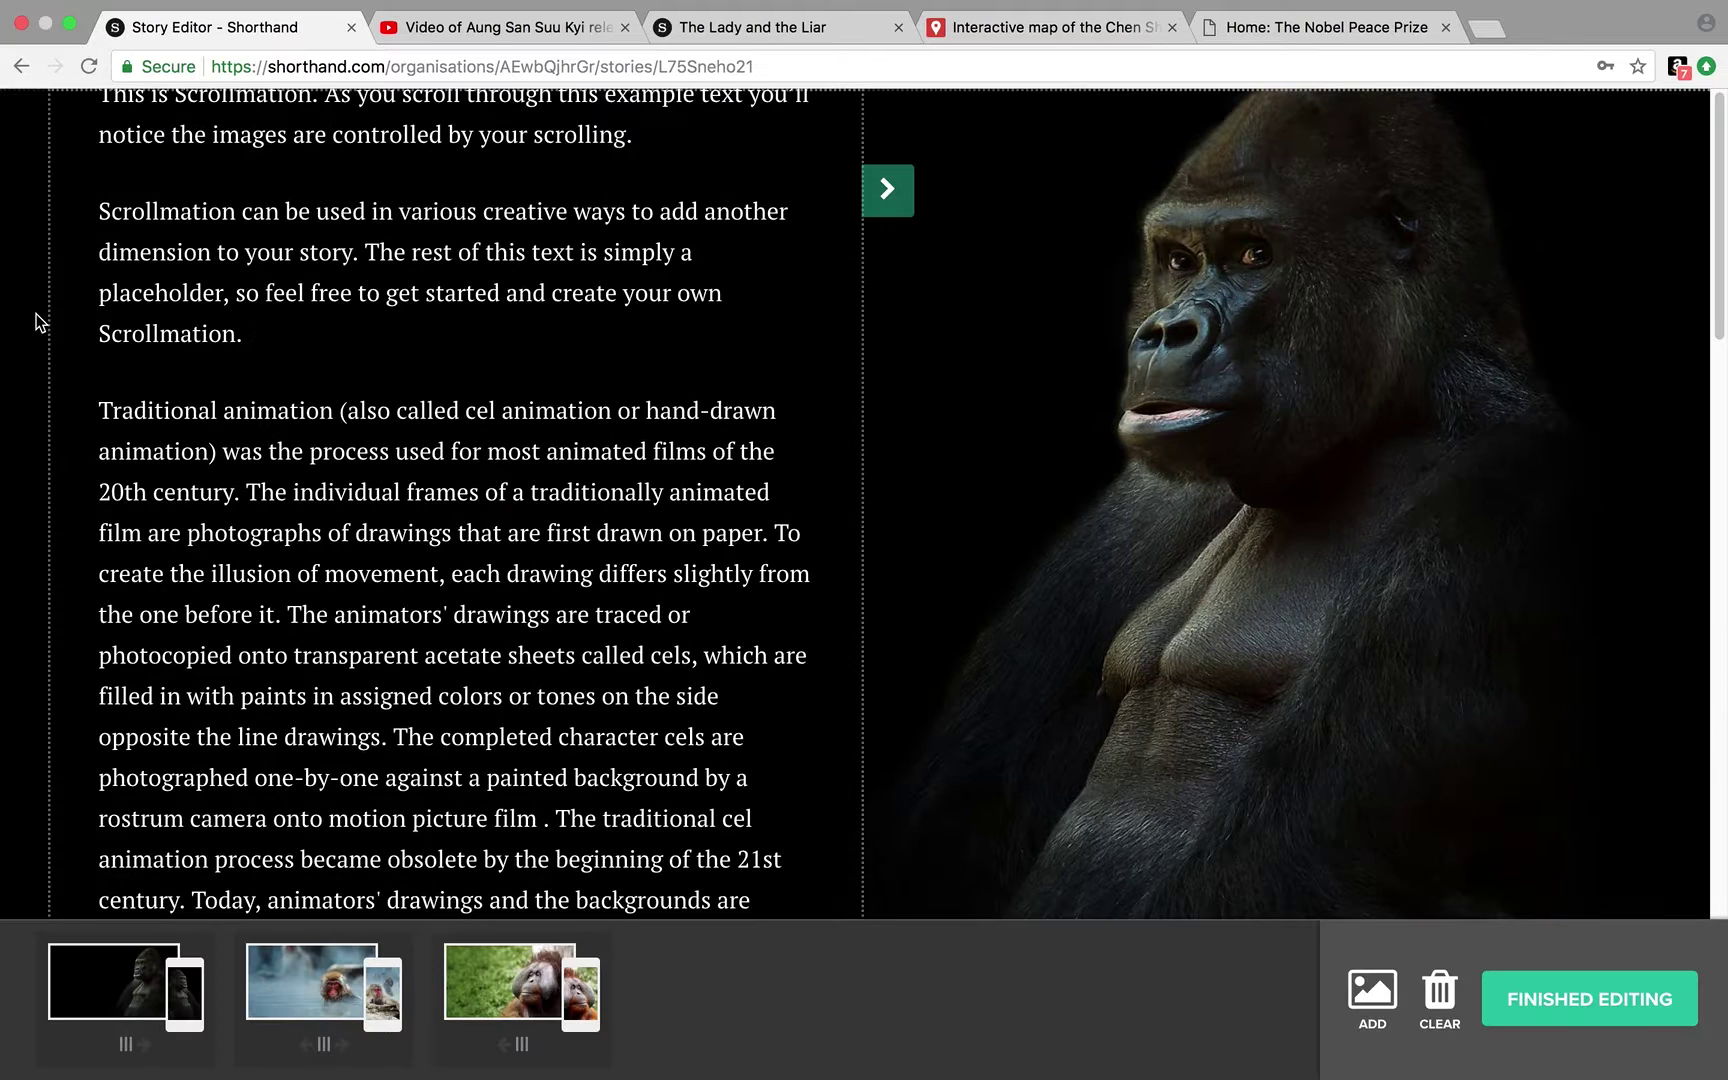
{"action": "left_click", "coordinate": [1428, 997]}
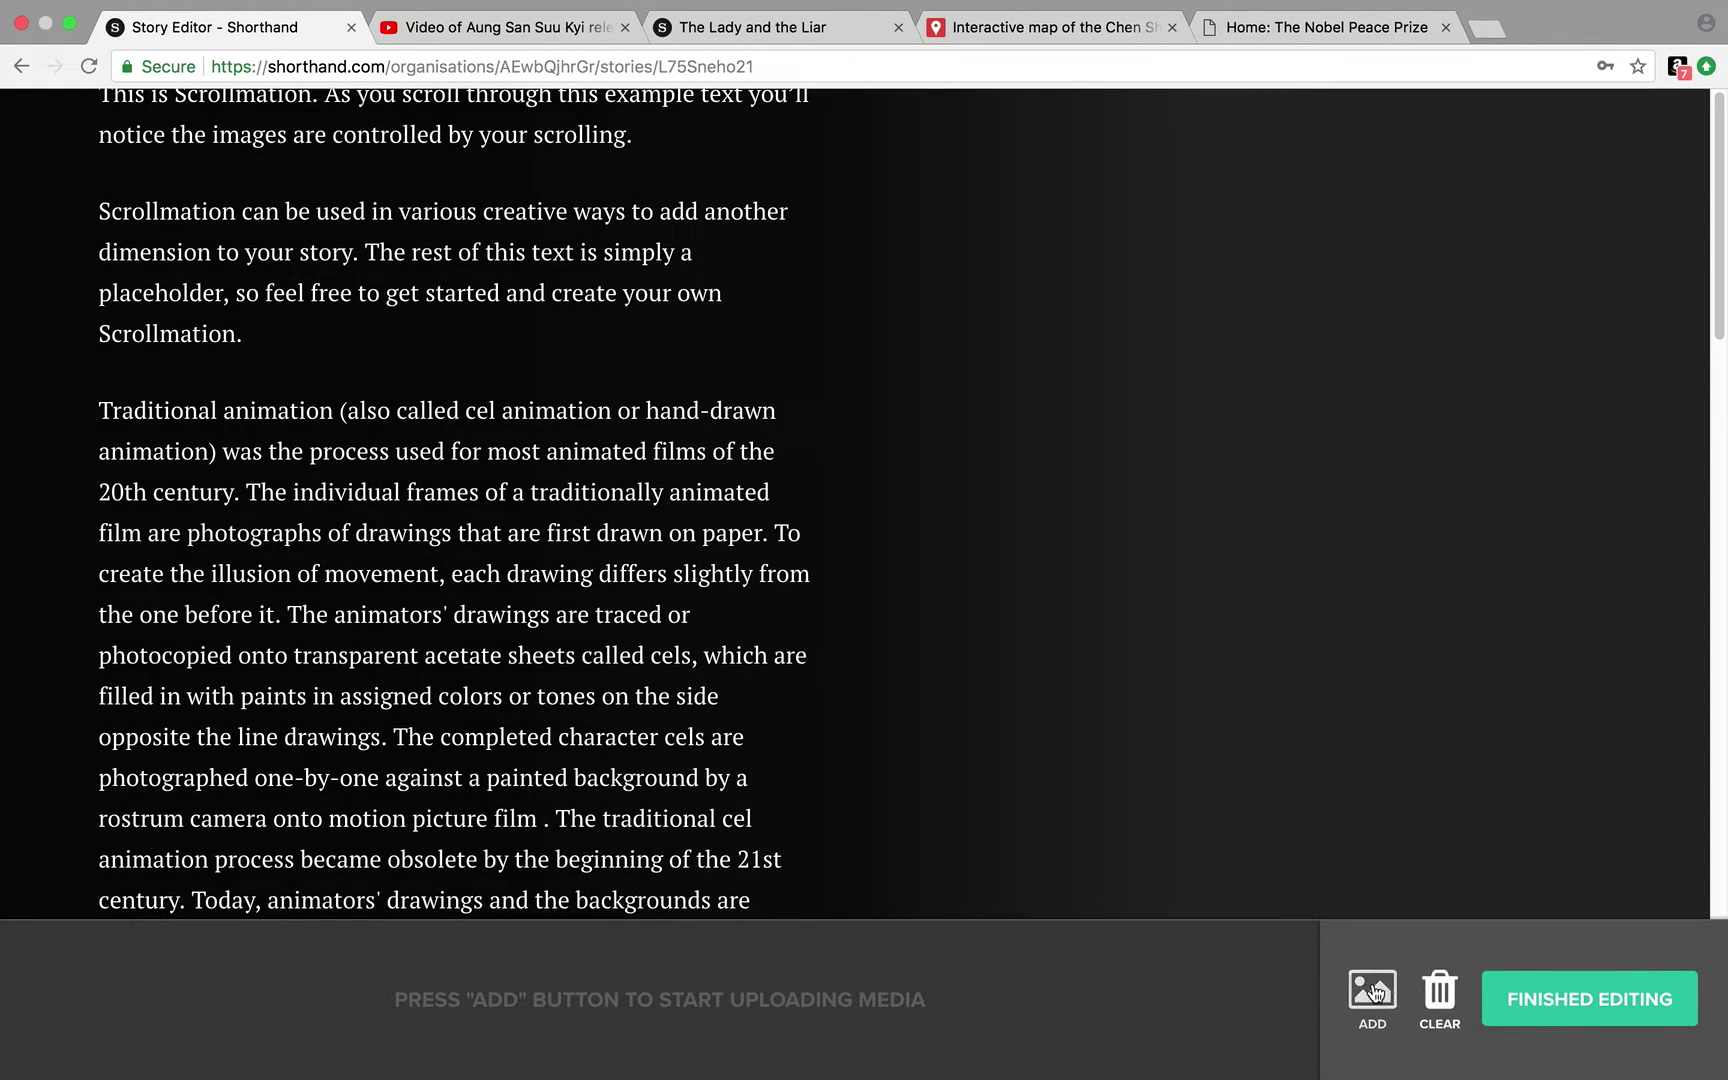
Upload LadyLiar2.jpg, ChenArrest.jpg and chenwide.png as the Background Scrollmation images and finish editing
{"action": "left_click", "coordinate": [1375, 990]}
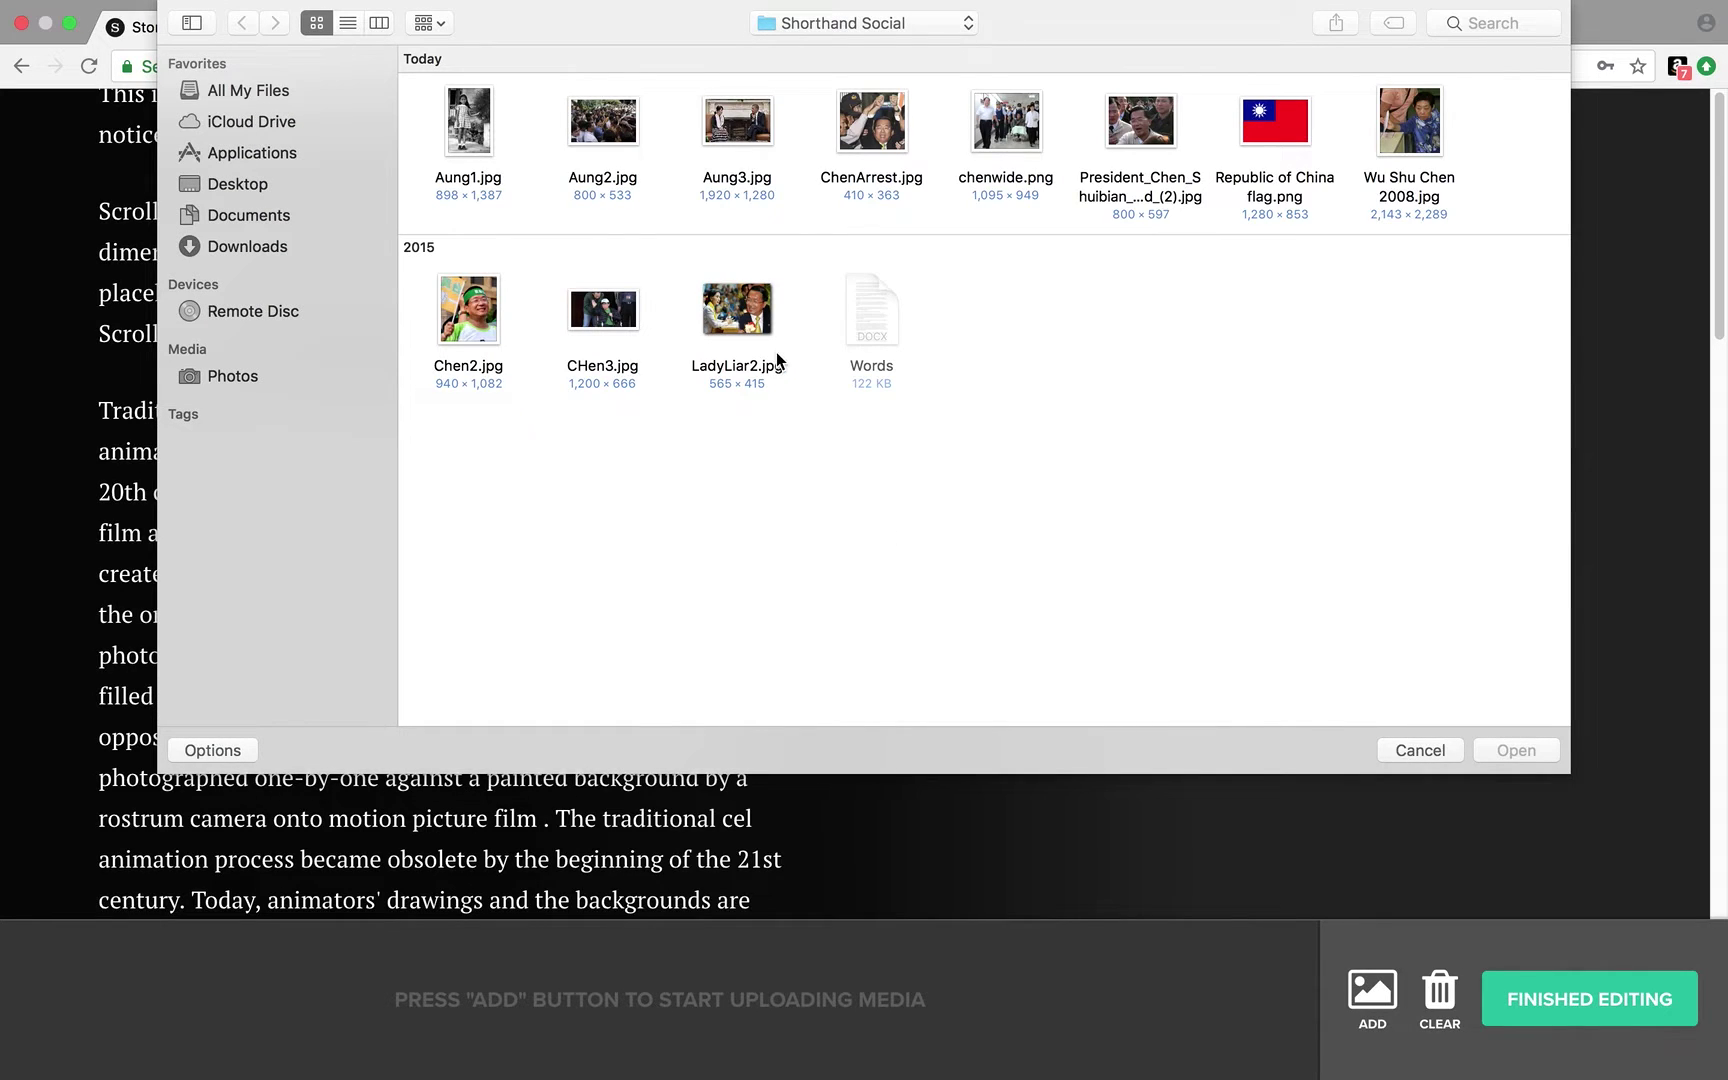
{"action": "right_click", "coordinate": [745, 312]}
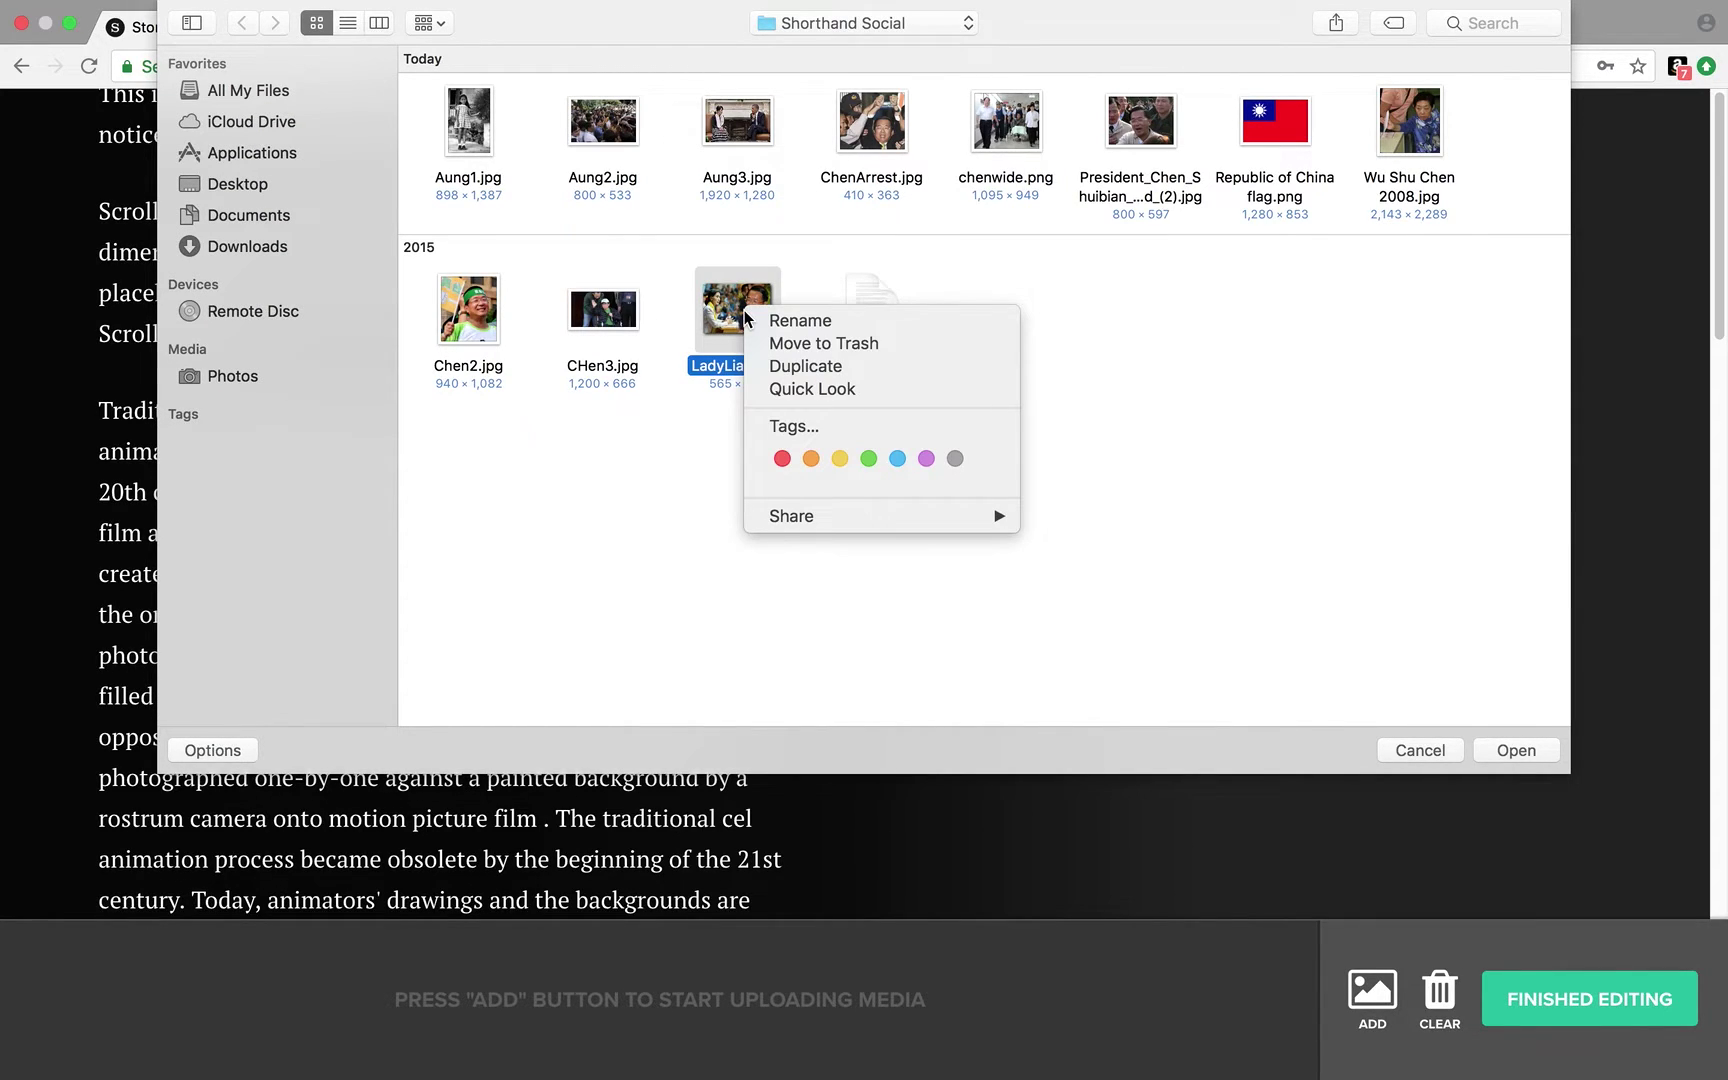
{"action": "left_click", "coordinate": [570, 430]}
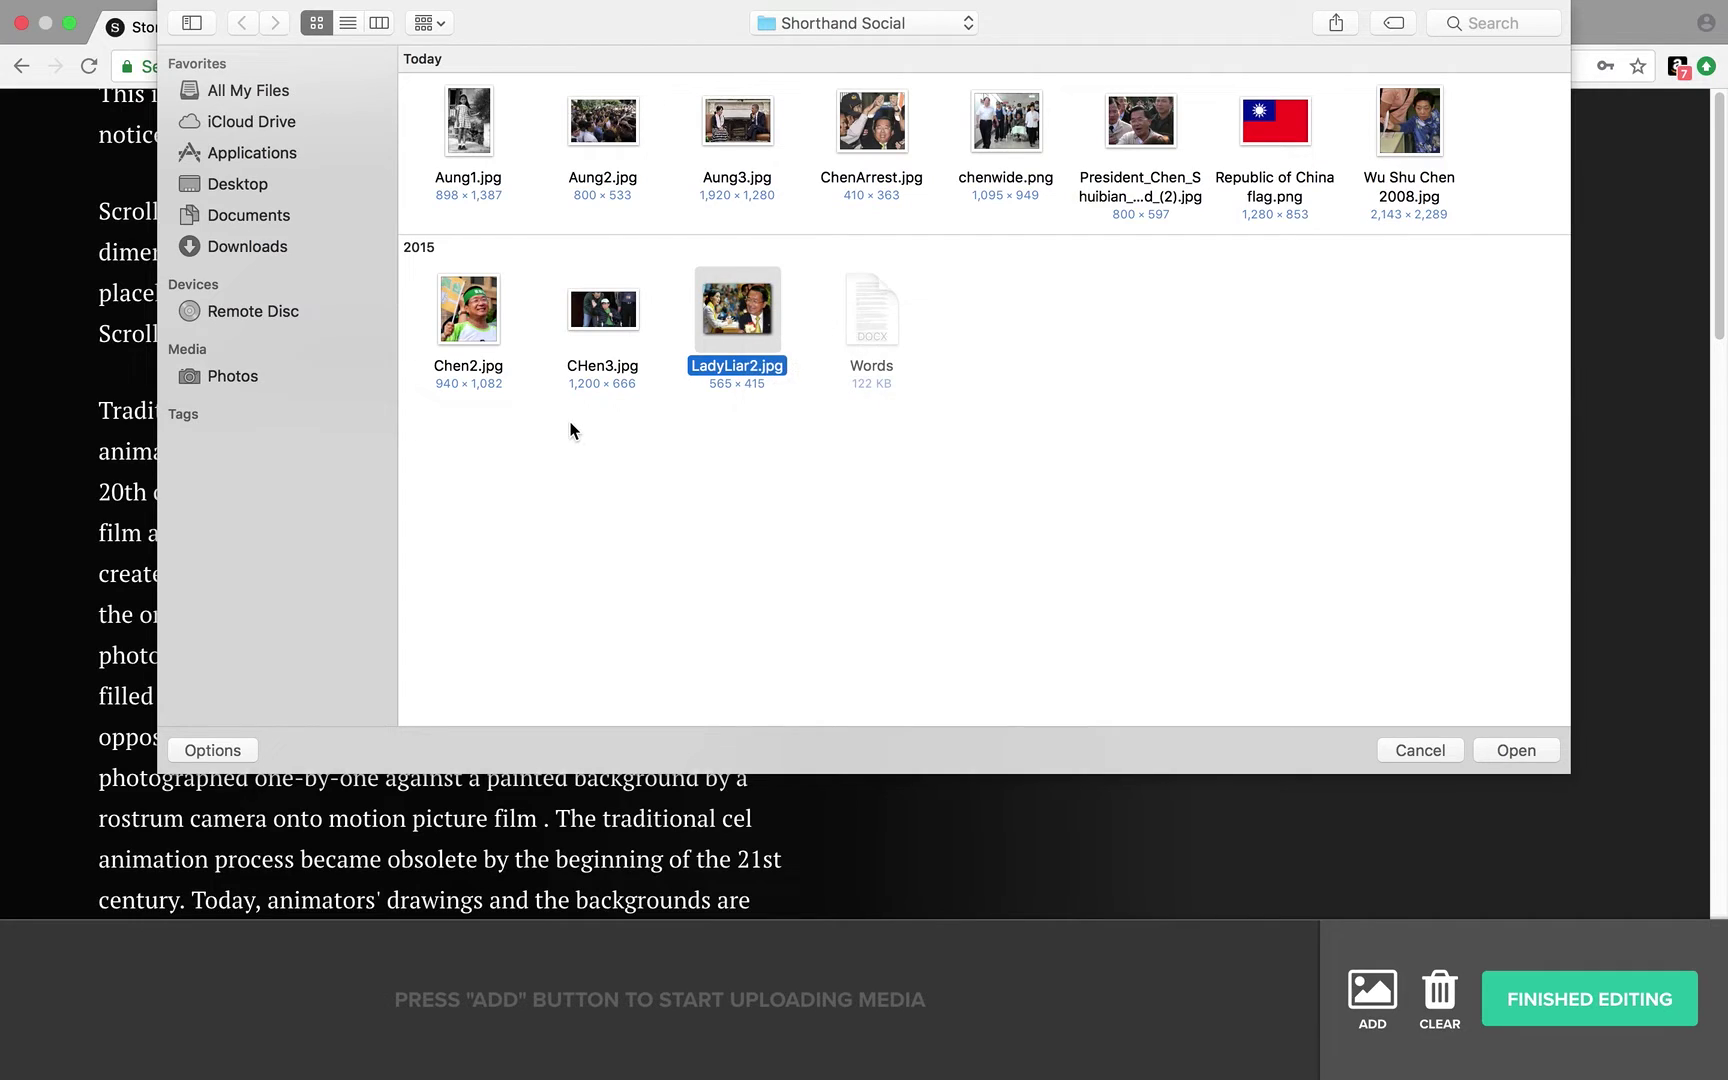
{"action": "left_click", "coordinate": [883, 131], "text": "super"}
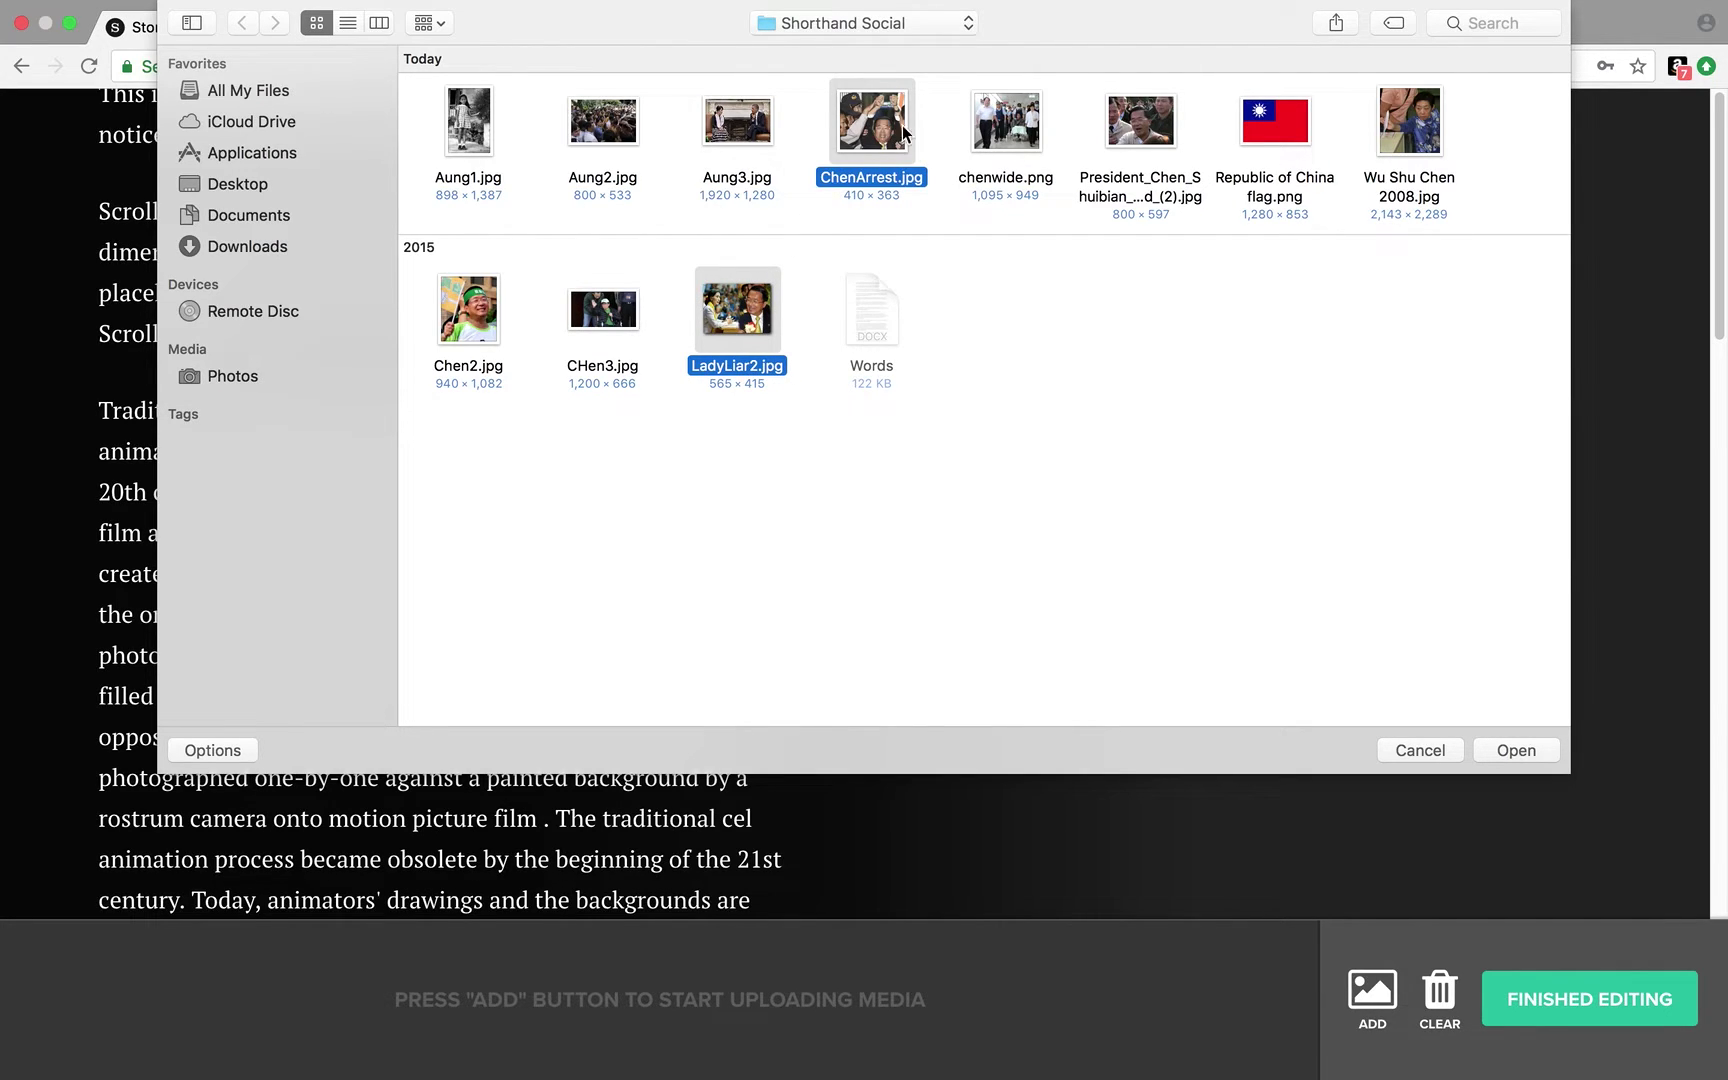
{"action": "left_click", "coordinate": [1022, 134], "text": "super"}
{"action": "left_click", "coordinate": [1518, 751]}
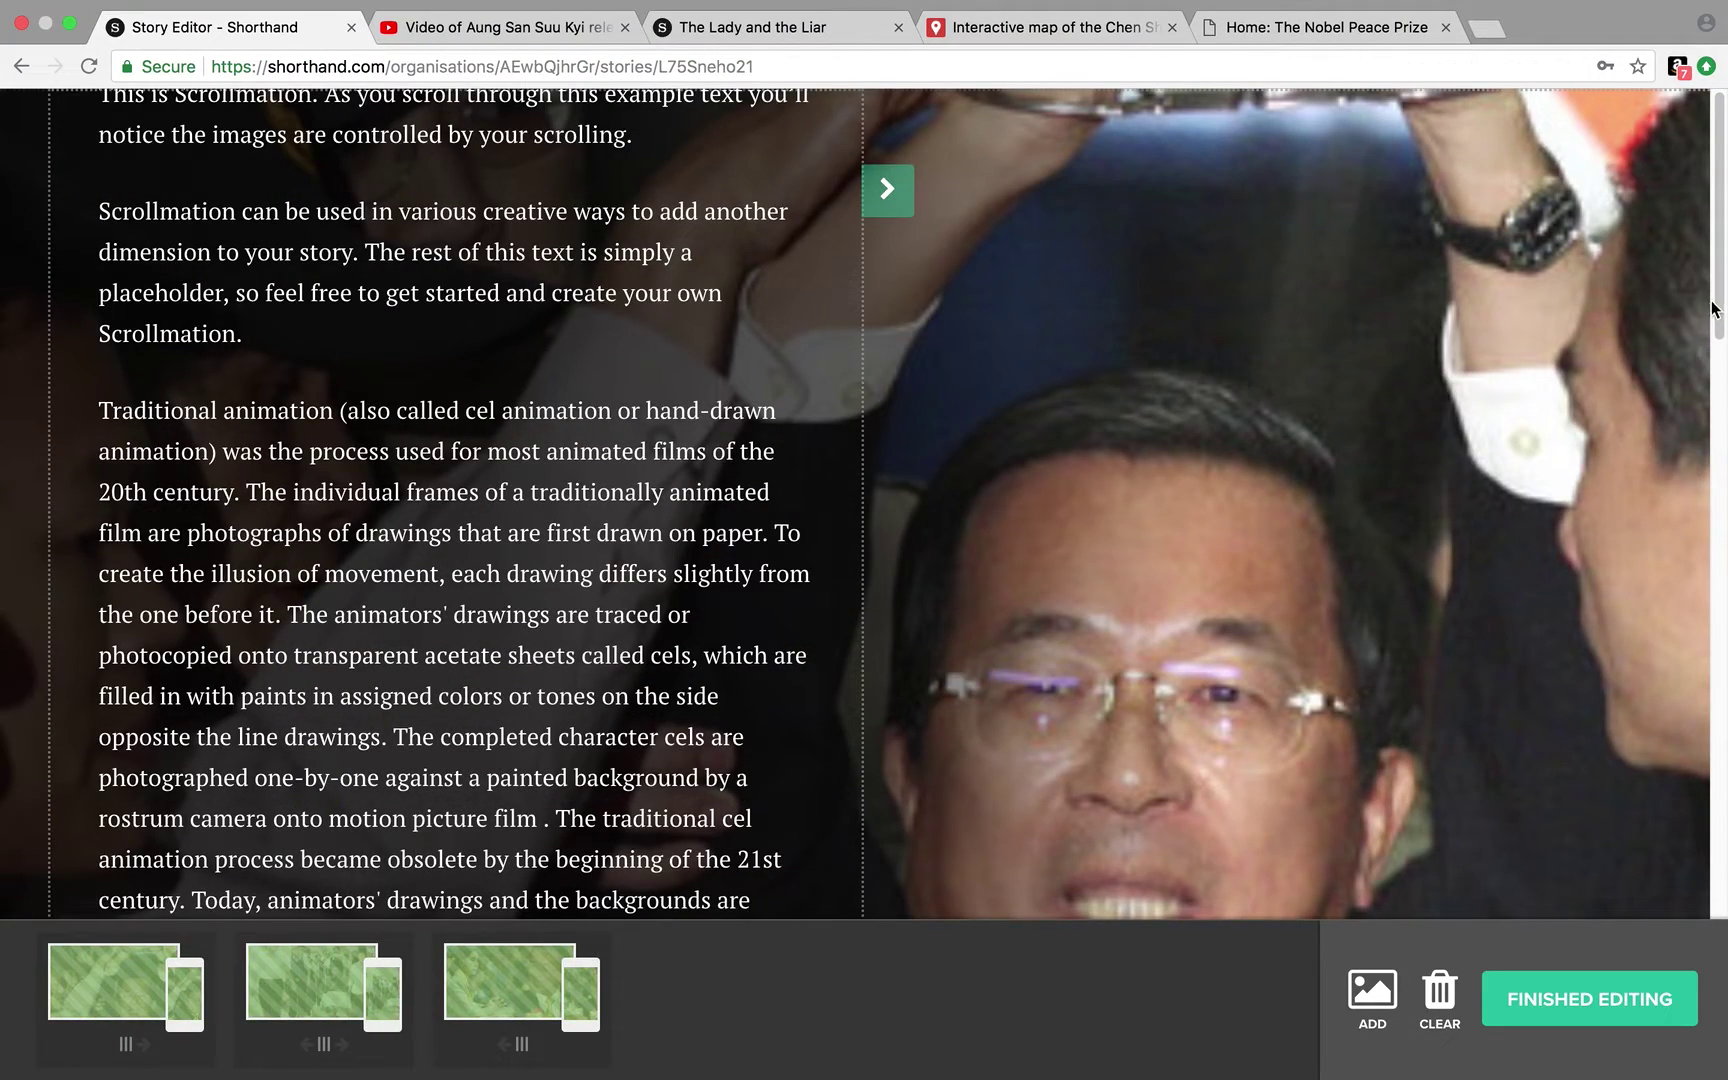
{"action": "left_click_drag", "start_coordinate": [1710, 323], "coordinate": [1724, 823]}
{"action": "left_click", "coordinate": [1594, 1001]}
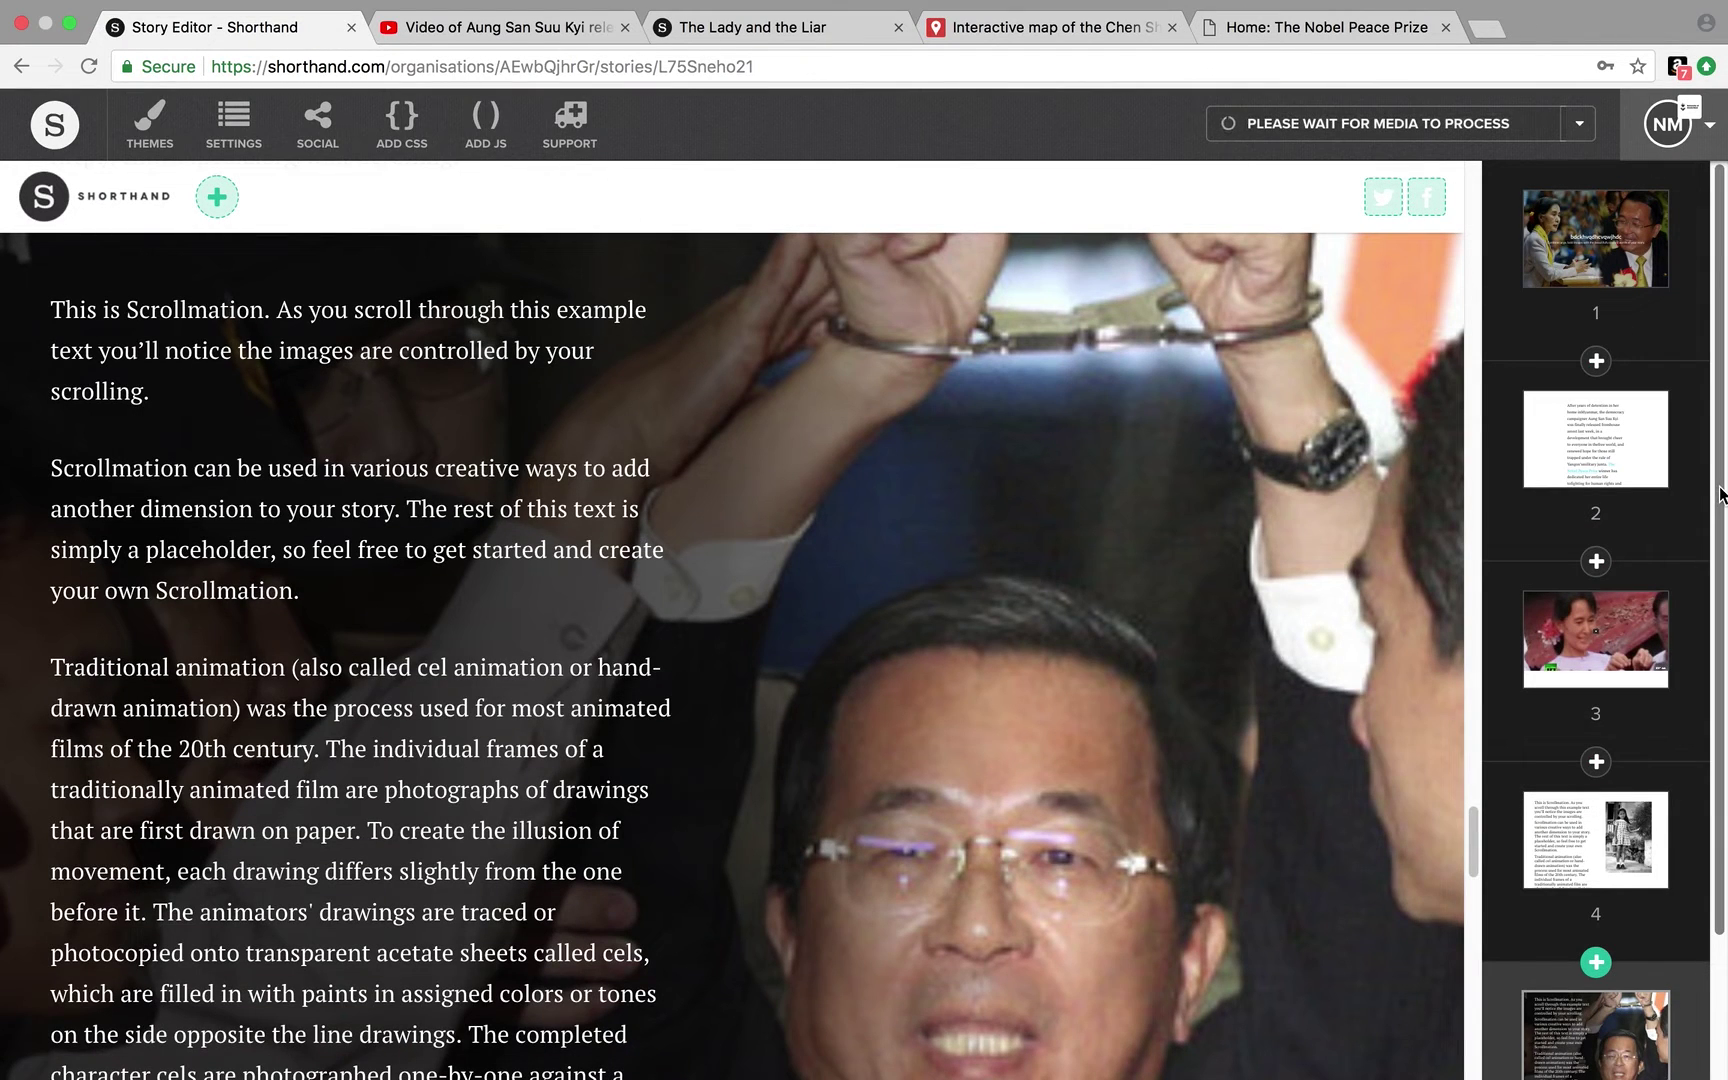
Add a new Text section after the Background Scrollmation section
{"action": "scroll", "coordinate": [1640, 700], "scroll_direction": "down", "scroll_amount": 3}
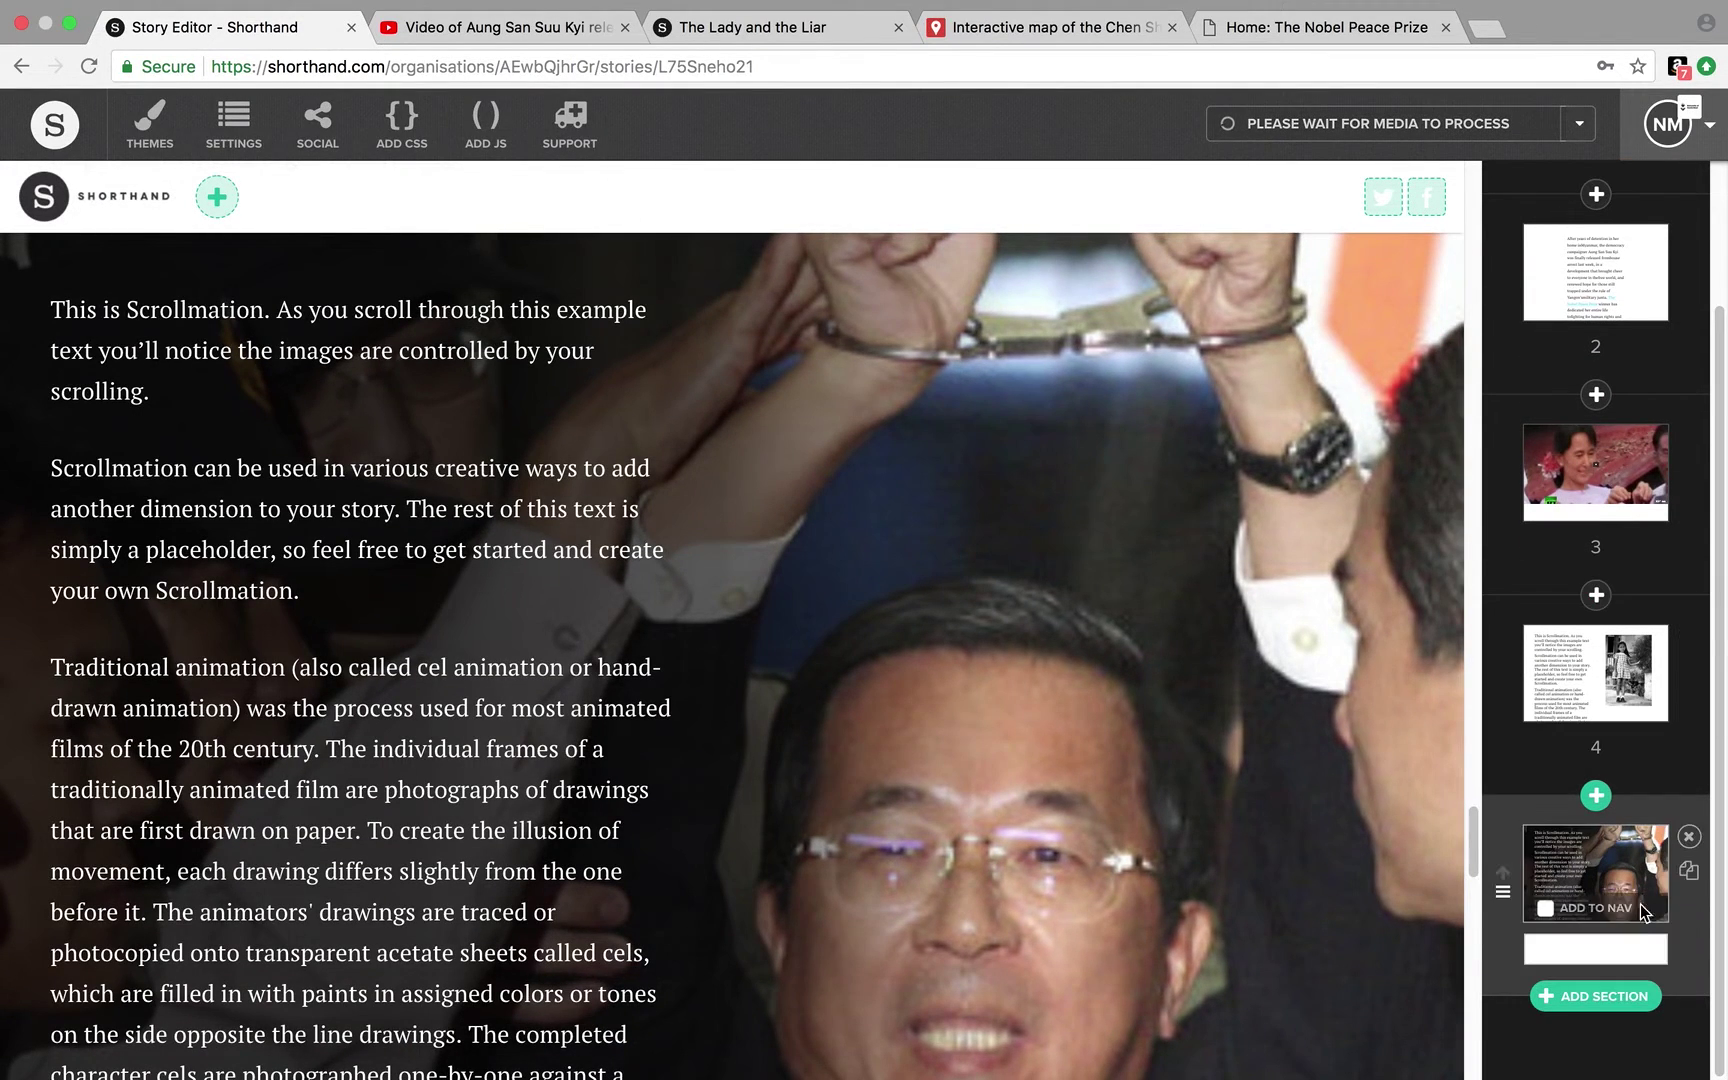
{"action": "left_click", "coordinate": [1598, 998]}
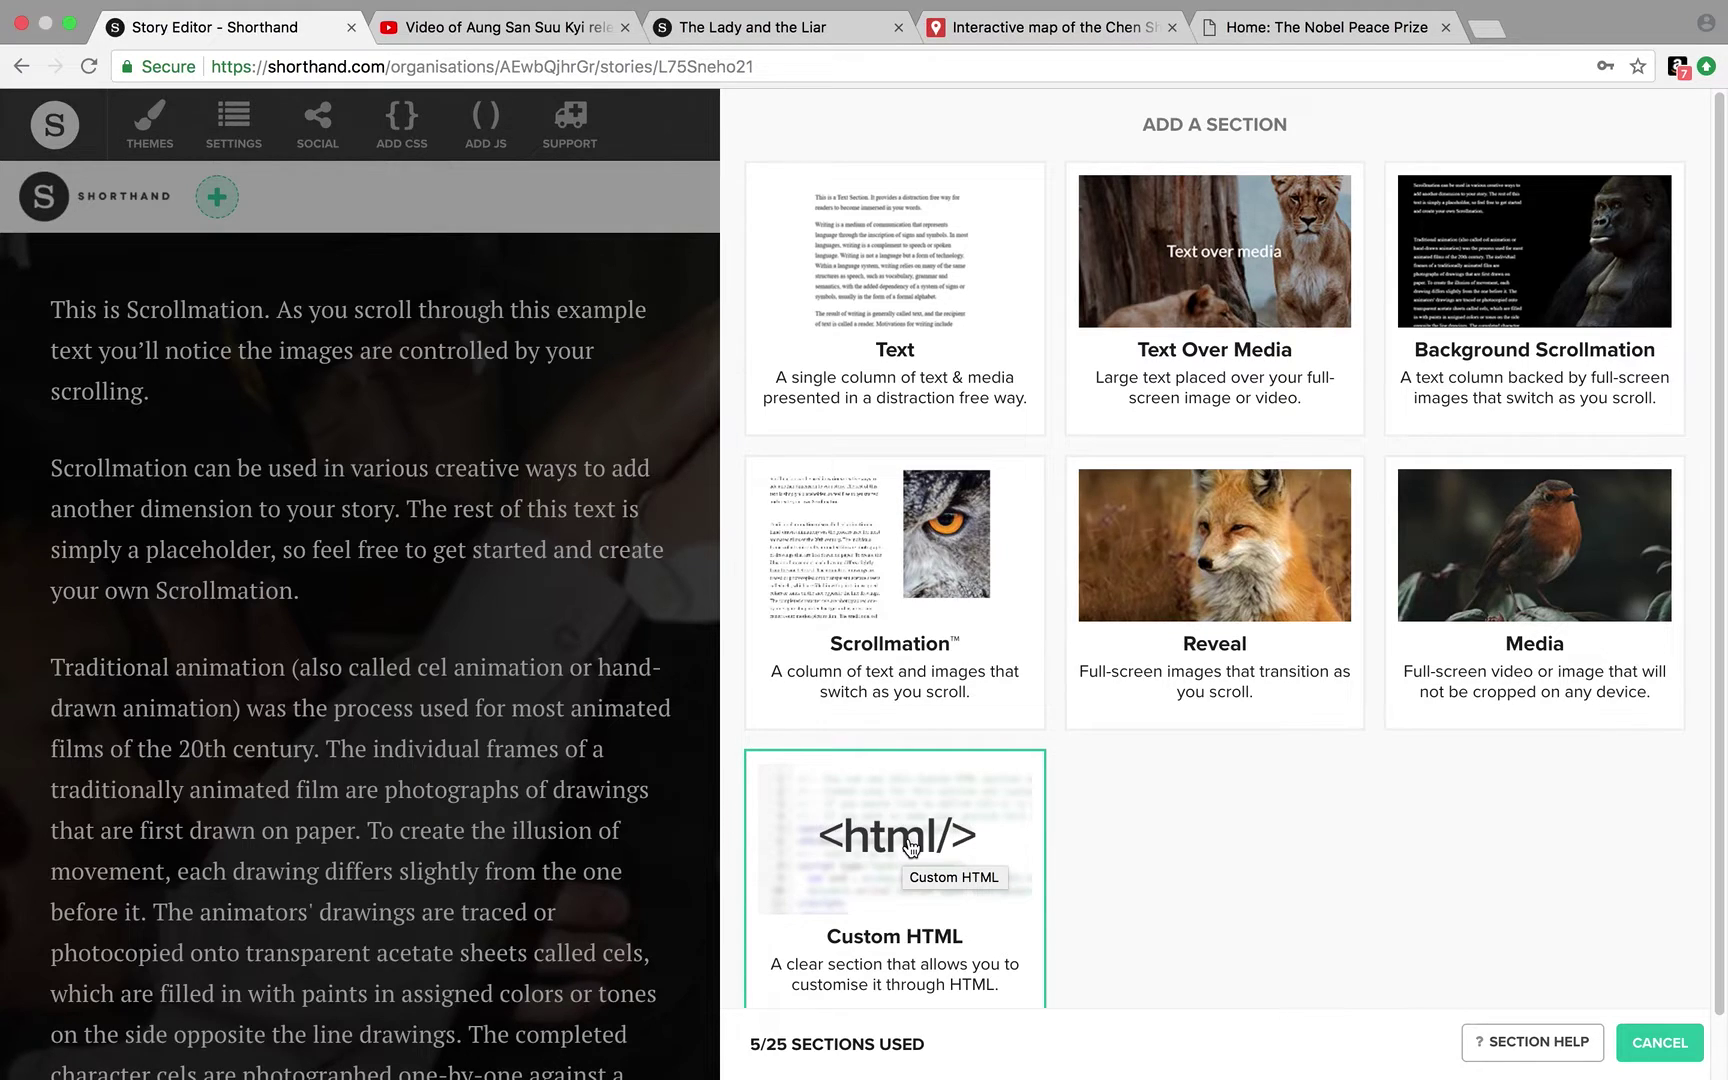
{"action": "left_click", "coordinate": [947, 383]}
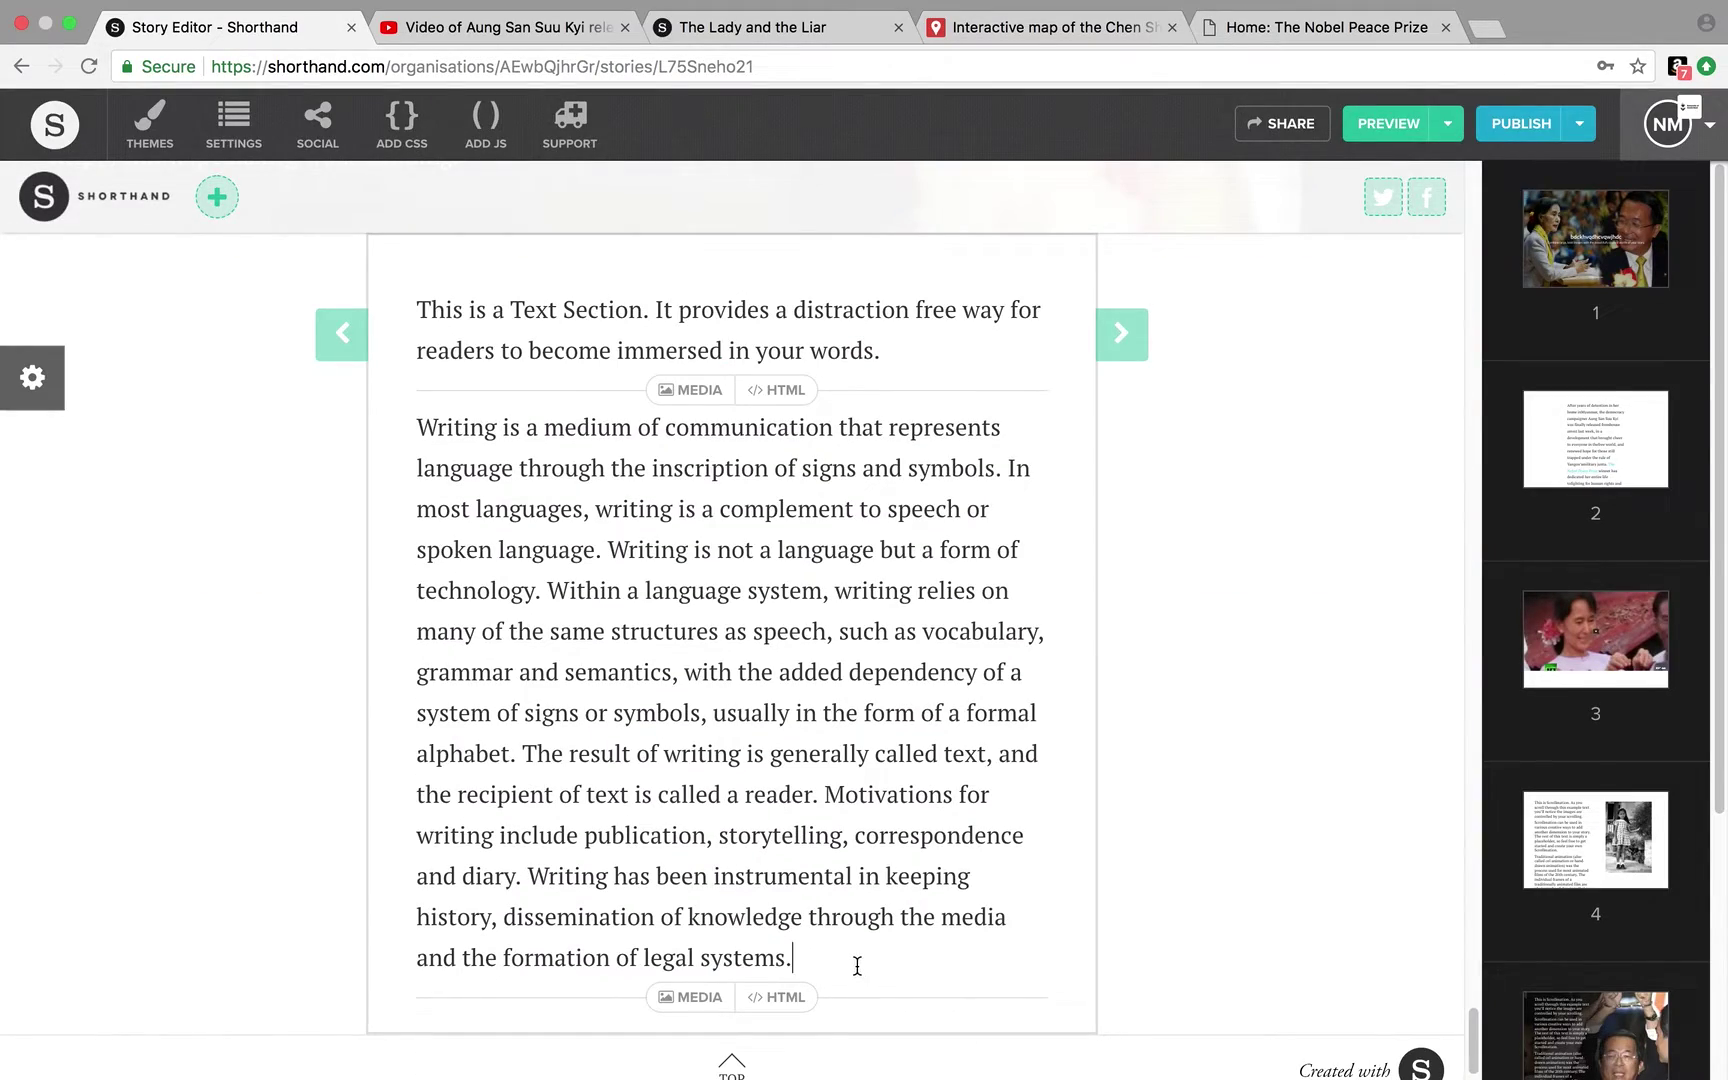
Insert a custom HTML block below the opening paragraph of the final Text section and open its code for editing
{"action": "scroll", "coordinate": [802, 915], "scroll_direction": "down", "scroll_amount": 15}
{"action": "scroll", "coordinate": [802, 915], "scroll_direction": "up", "scroll_amount": 5}
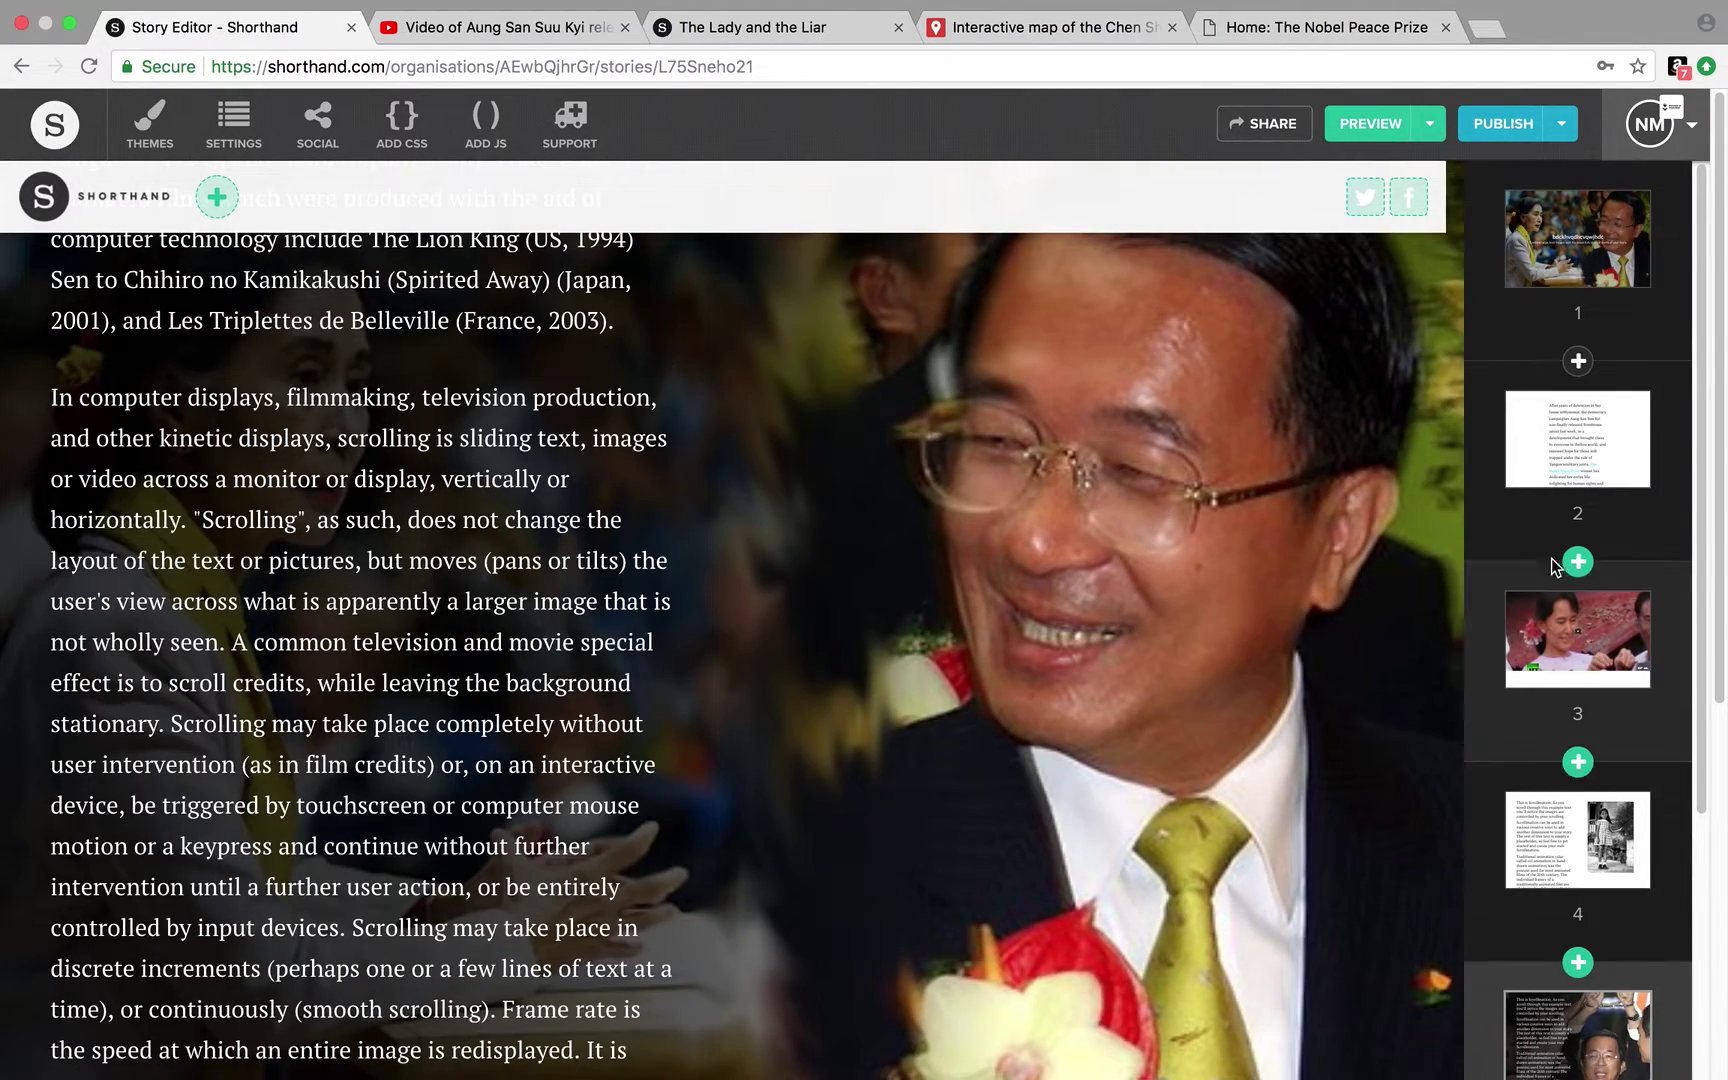
{"action": "scroll", "coordinate": [1709, 510], "scroll_direction": "down", "scroll_amount": 5}
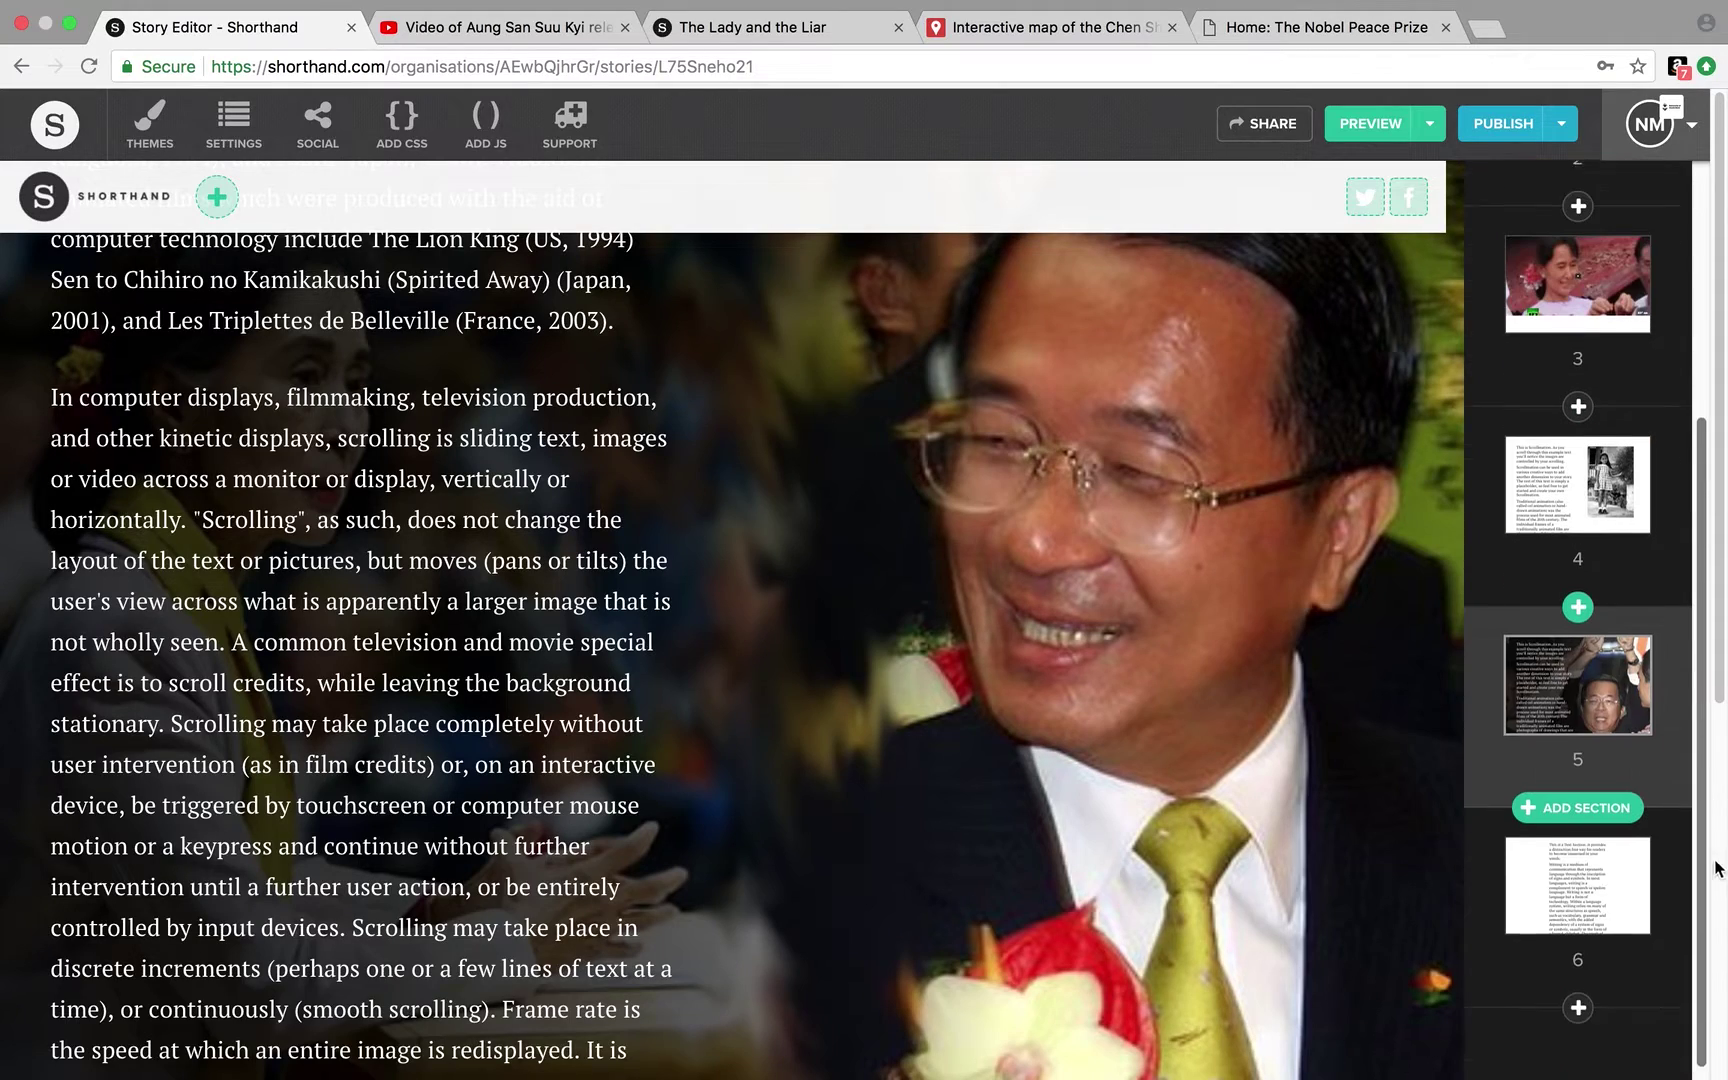
{"action": "left_click_drag", "start_coordinate": [1719, 690], "coordinate": [1713, 1076]}
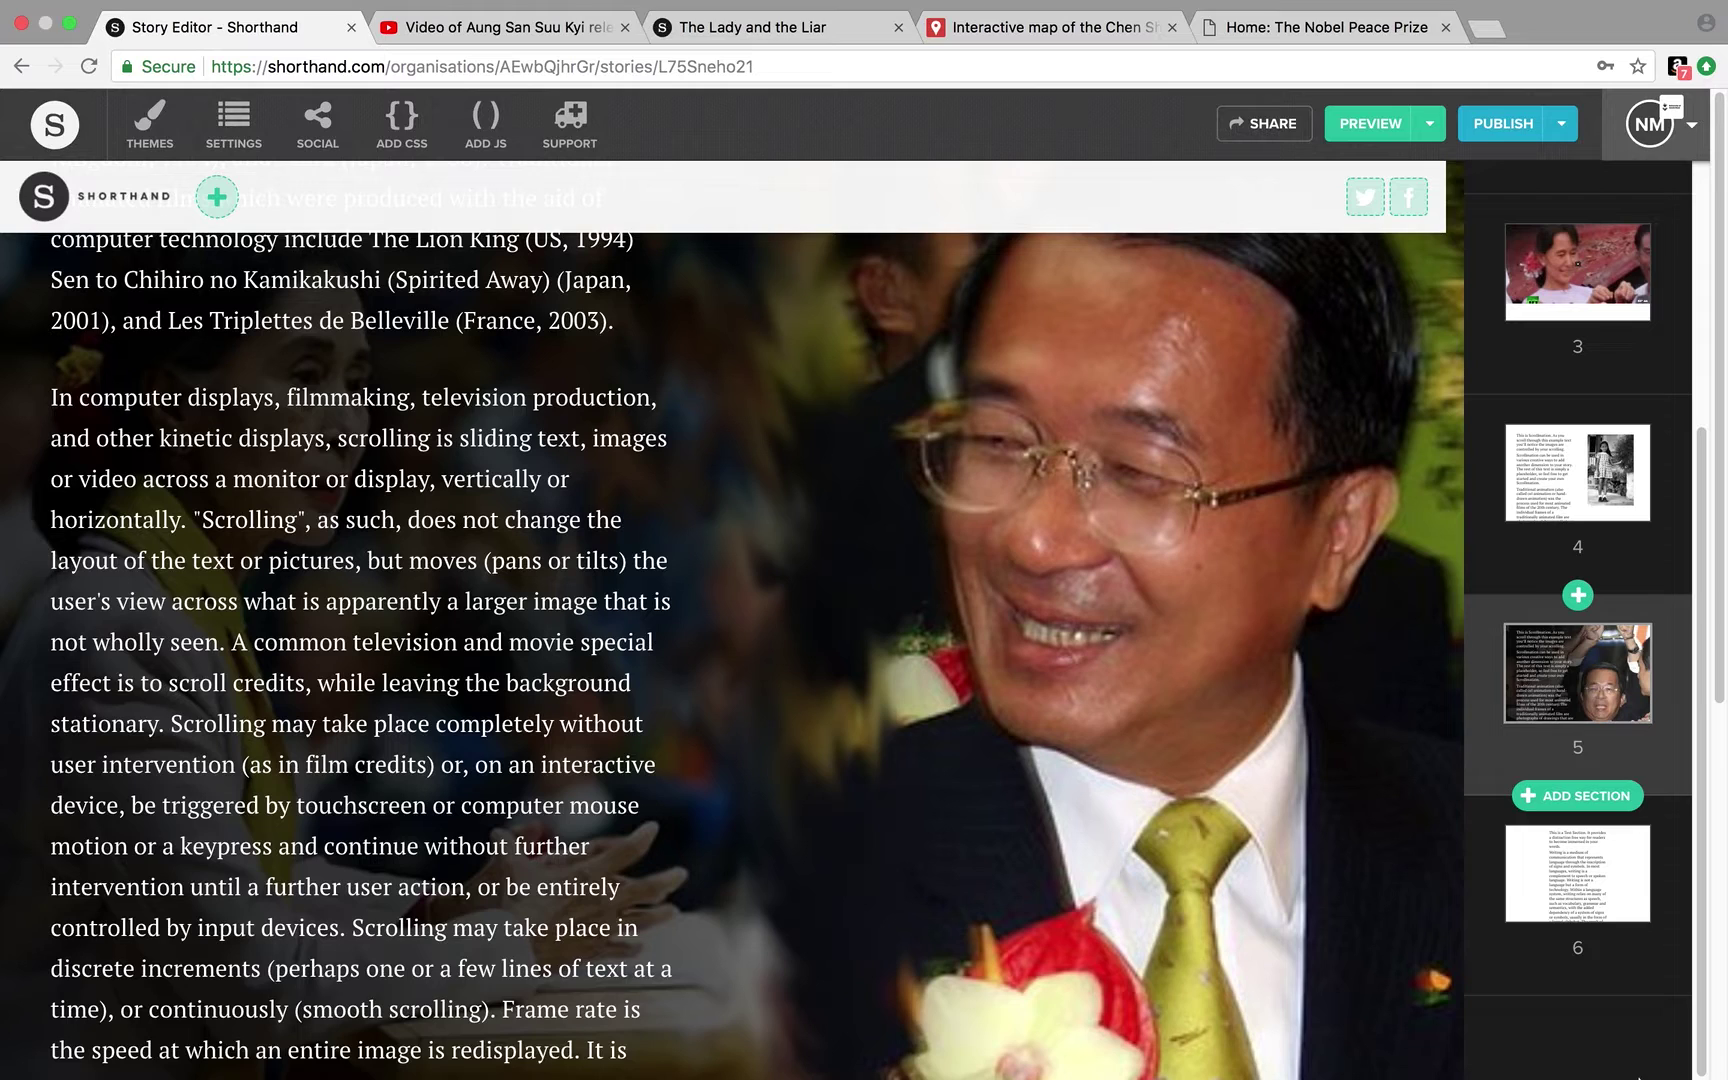
{"action": "left_click_drag", "start_coordinate": [1722, 670], "coordinate": [1724, 1050]}
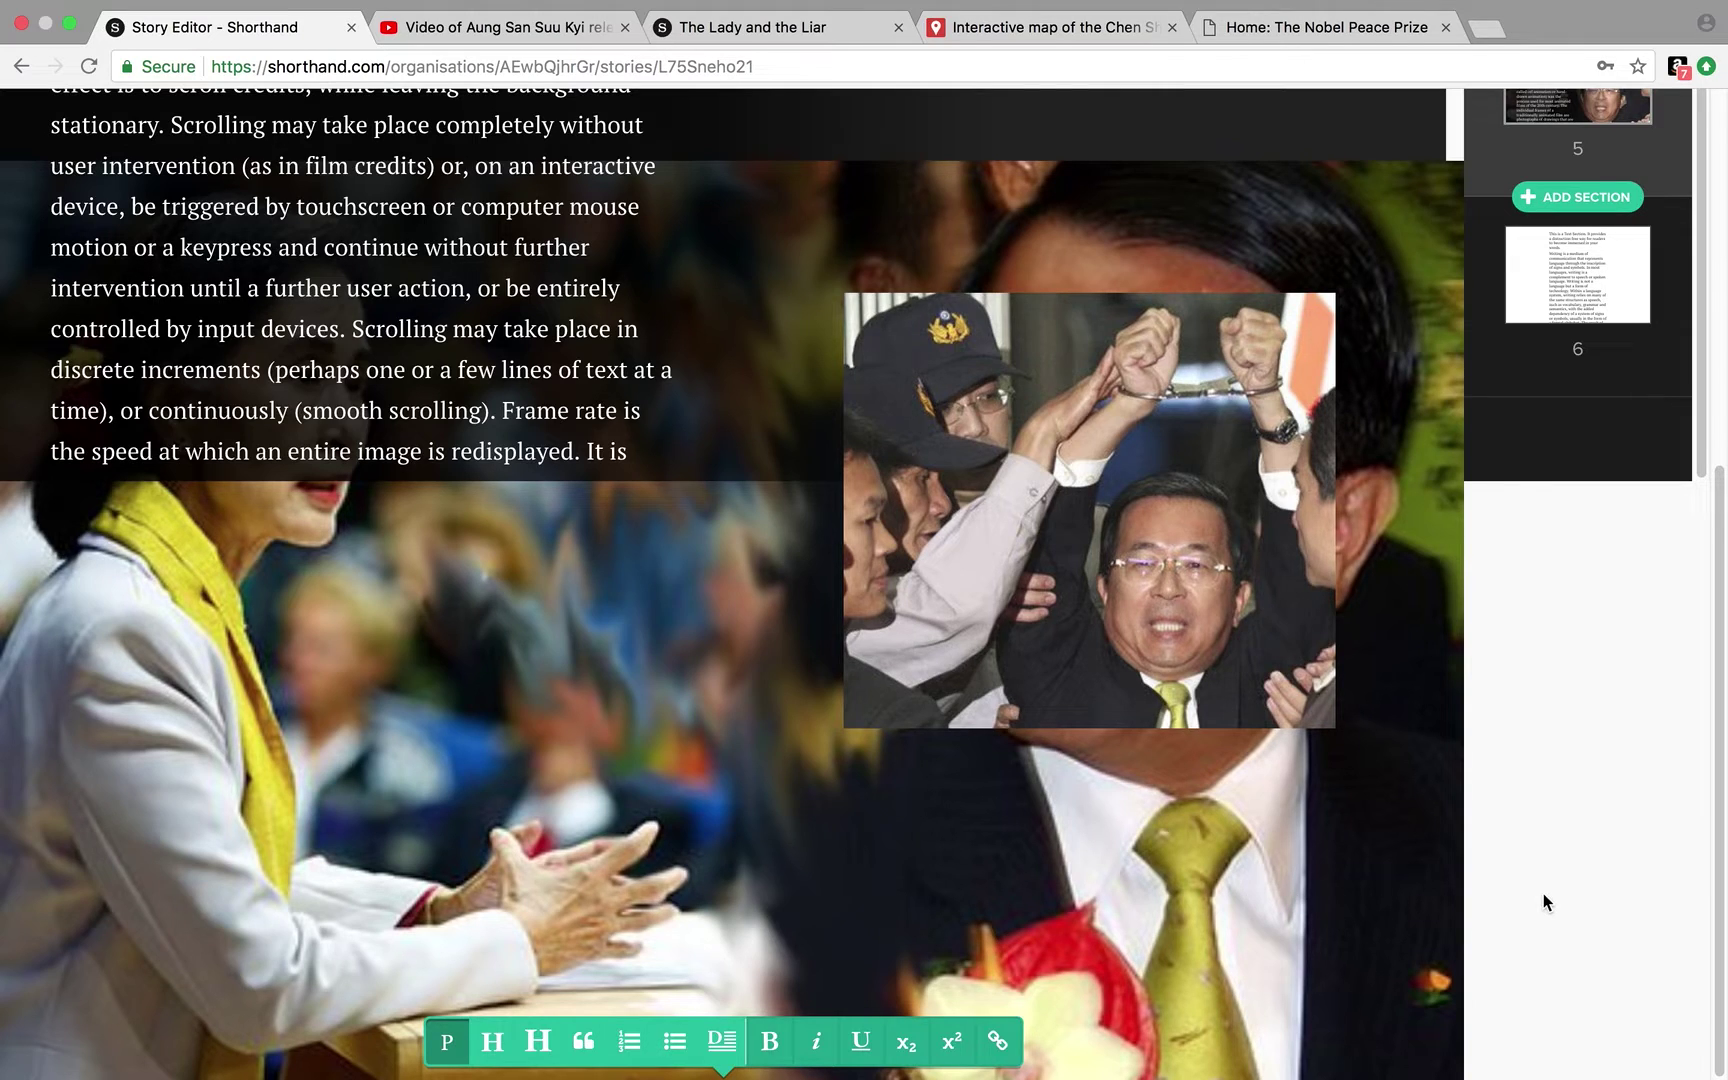
{"action": "scroll", "coordinate": [1544, 902], "scroll_direction": "up", "scroll_amount": 5}
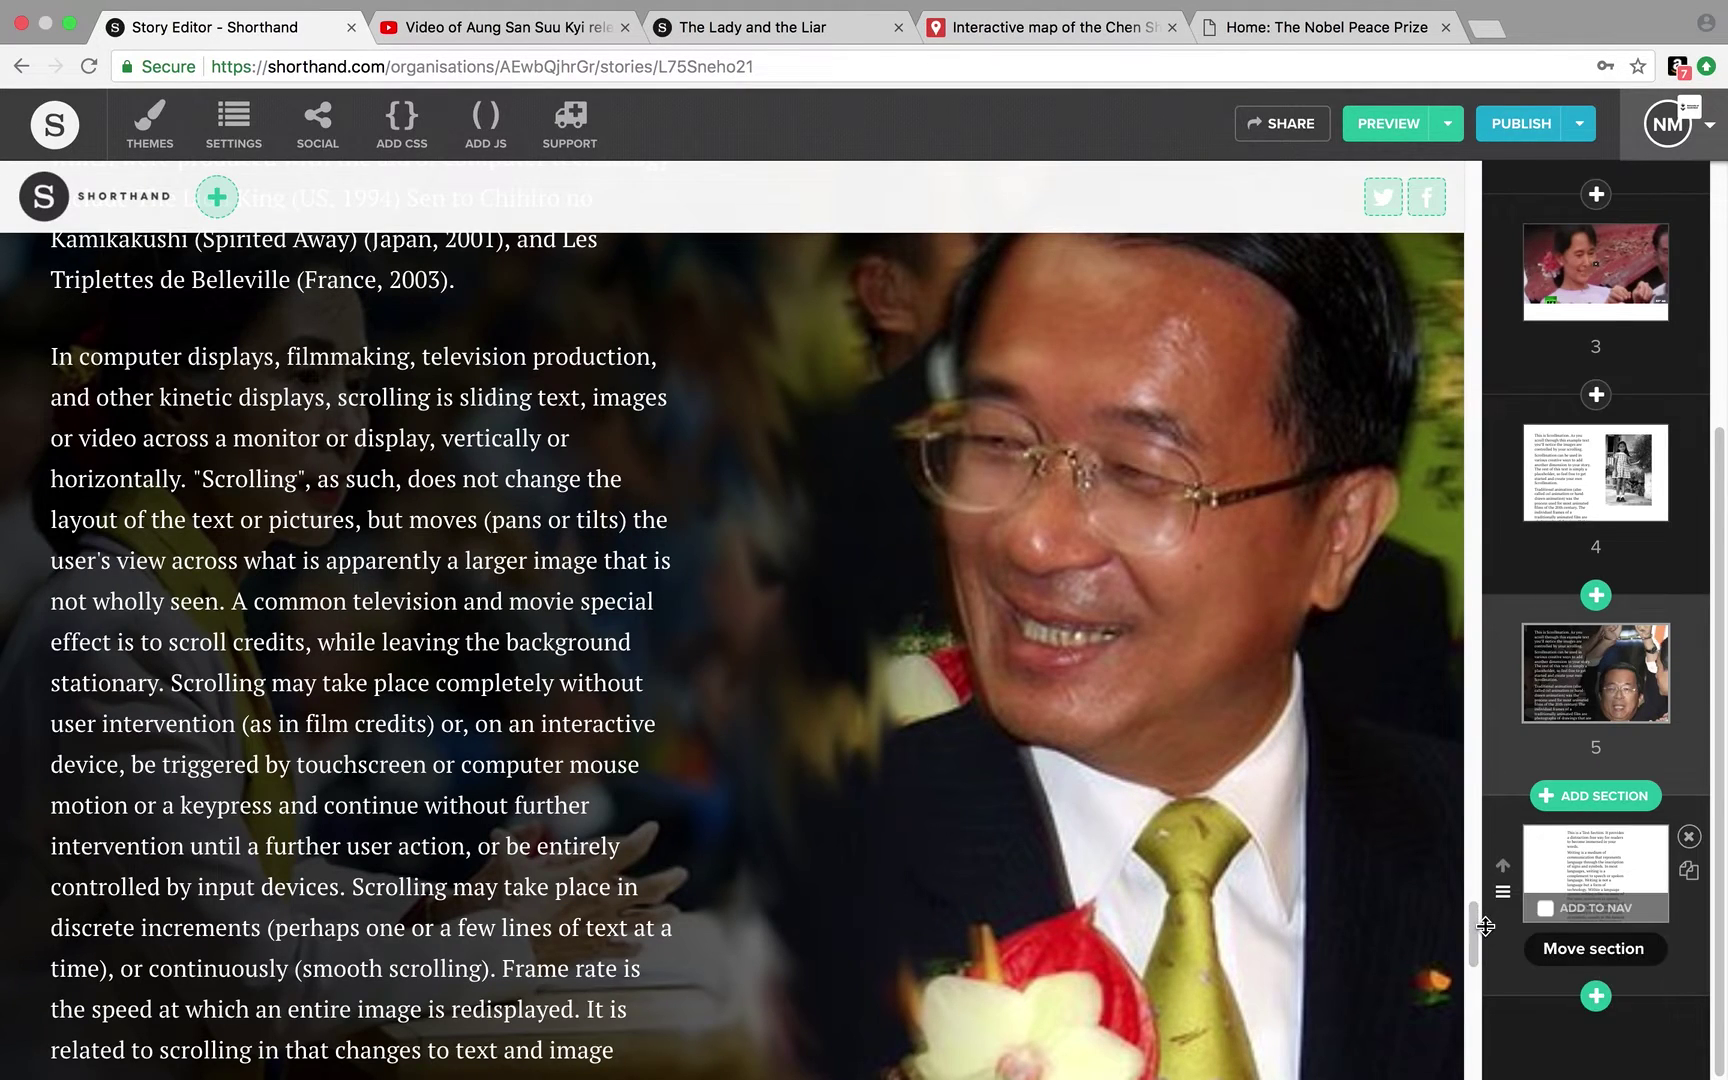
{"action": "left_click_drag", "start_coordinate": [1474, 933], "coordinate": [1472, 1072]}
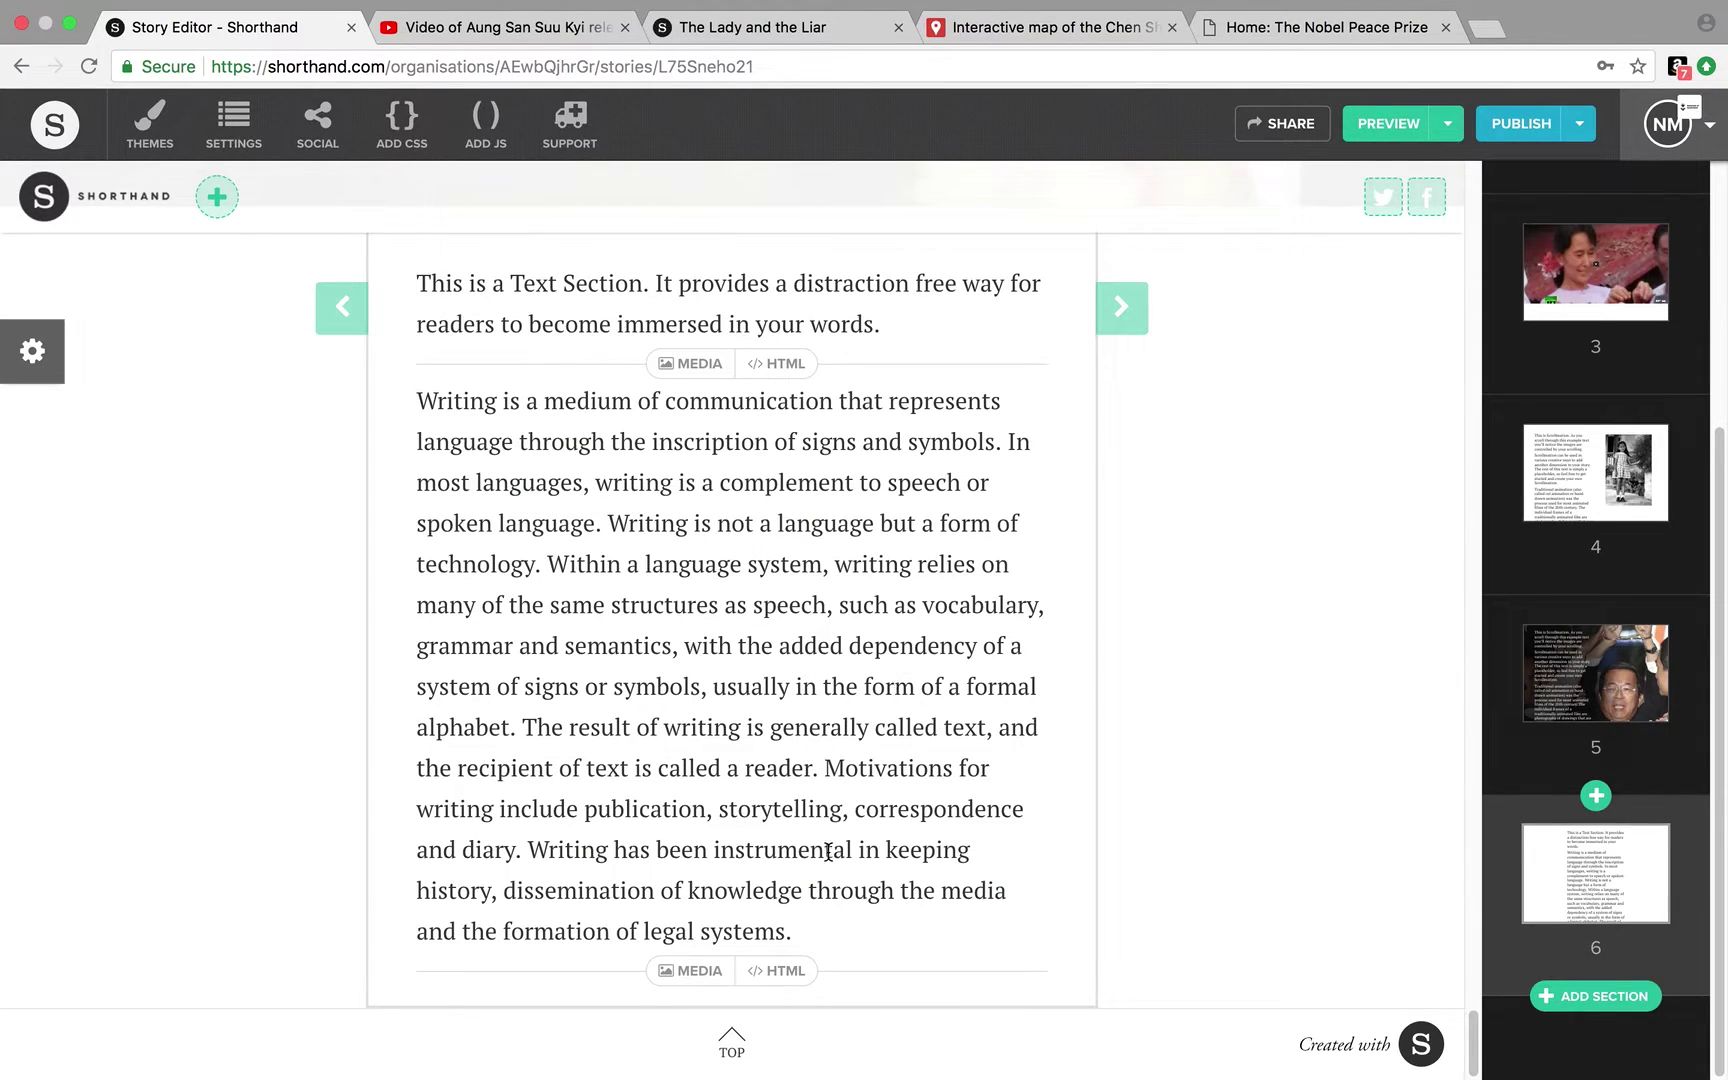
{"action": "left_click", "coordinate": [771, 377]}
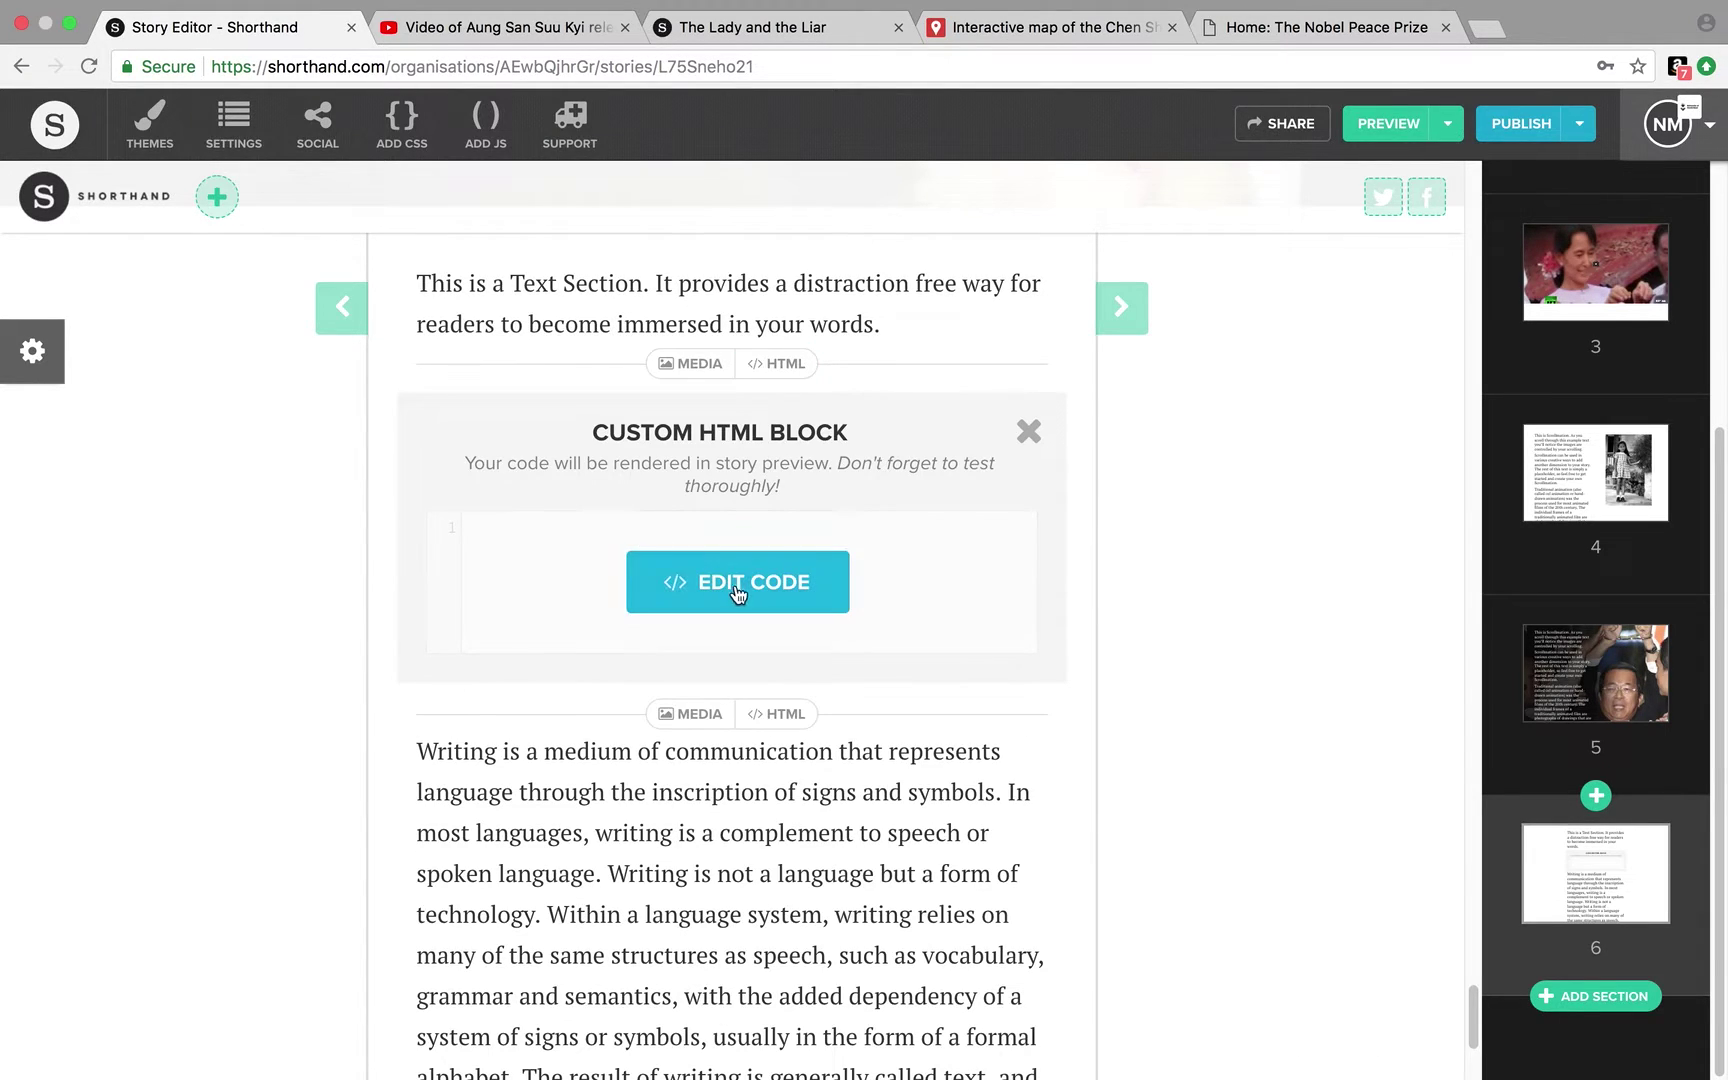
{"action": "left_click", "coordinate": [739, 584]}
{"action": "left_click", "coordinate": [463, 257]}
{"action": "type", "text": "https://www.youtube.com/watch?time_continue=1&v=z2005loNRYY"}
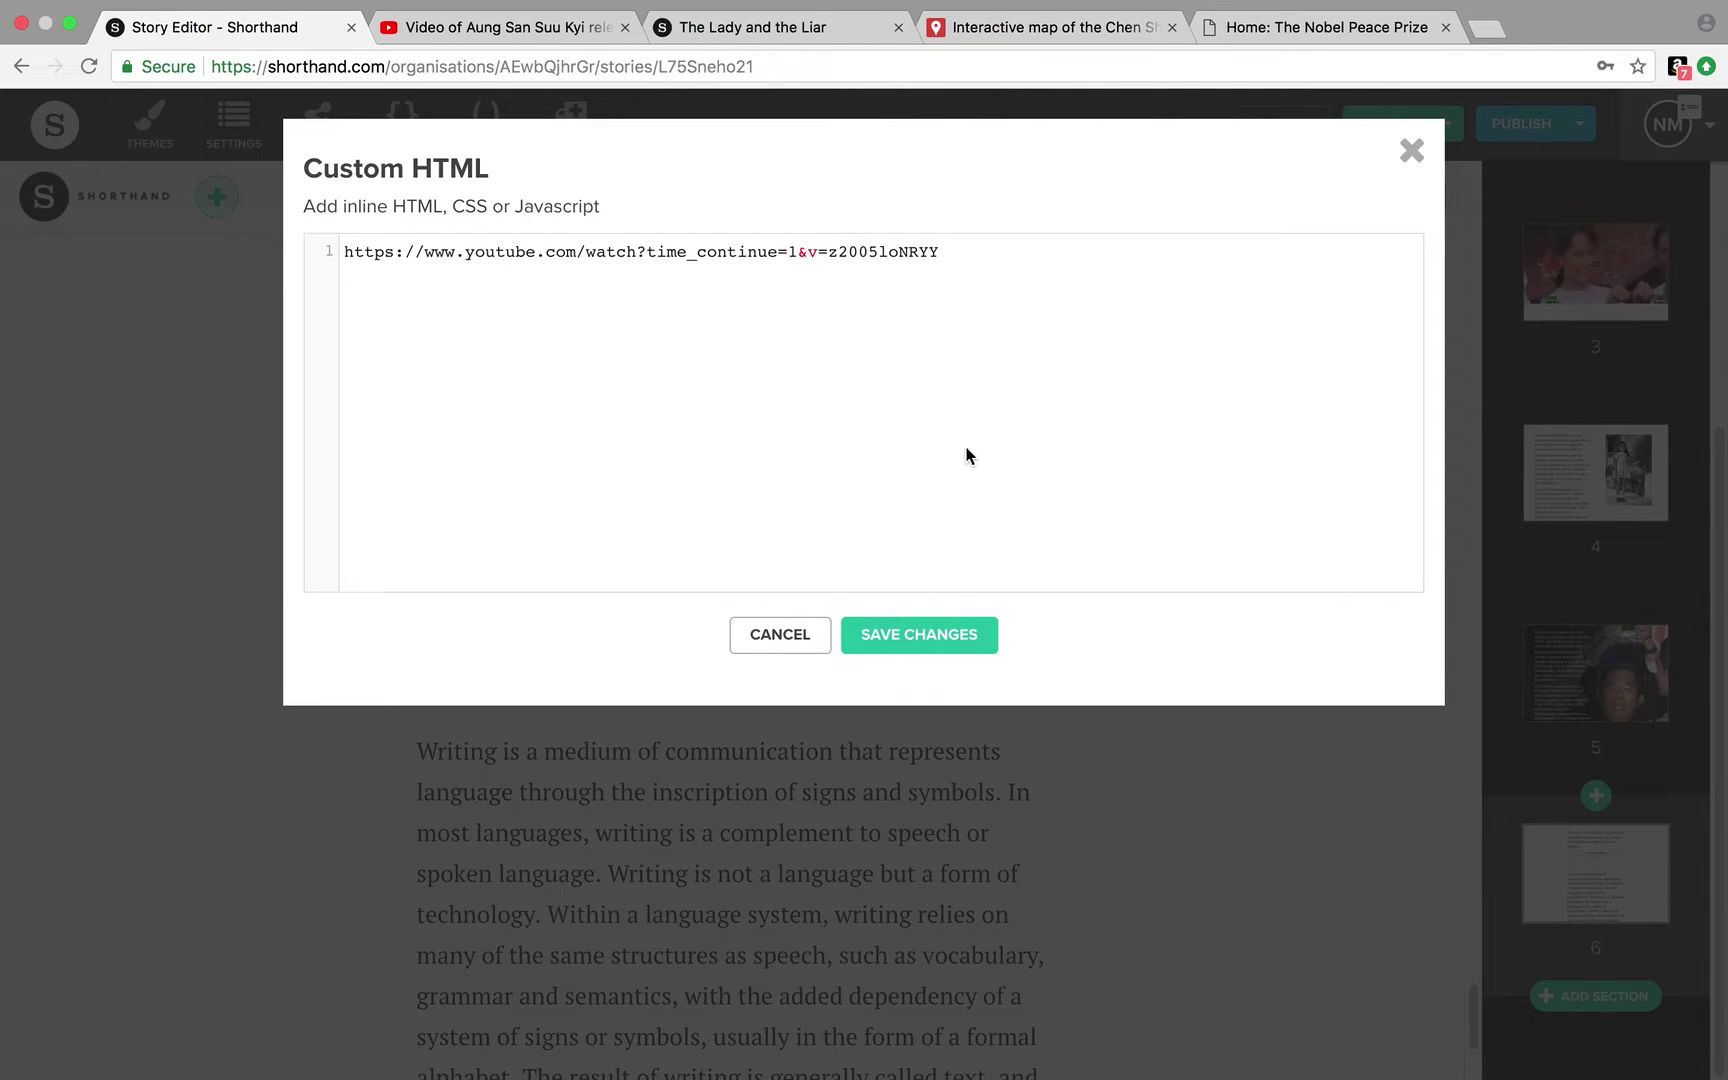
{"action": "left_click_drag", "start_coordinate": [966, 245], "coordinate": [284, 240]}
{"action": "key", "text": "BackSpace"}
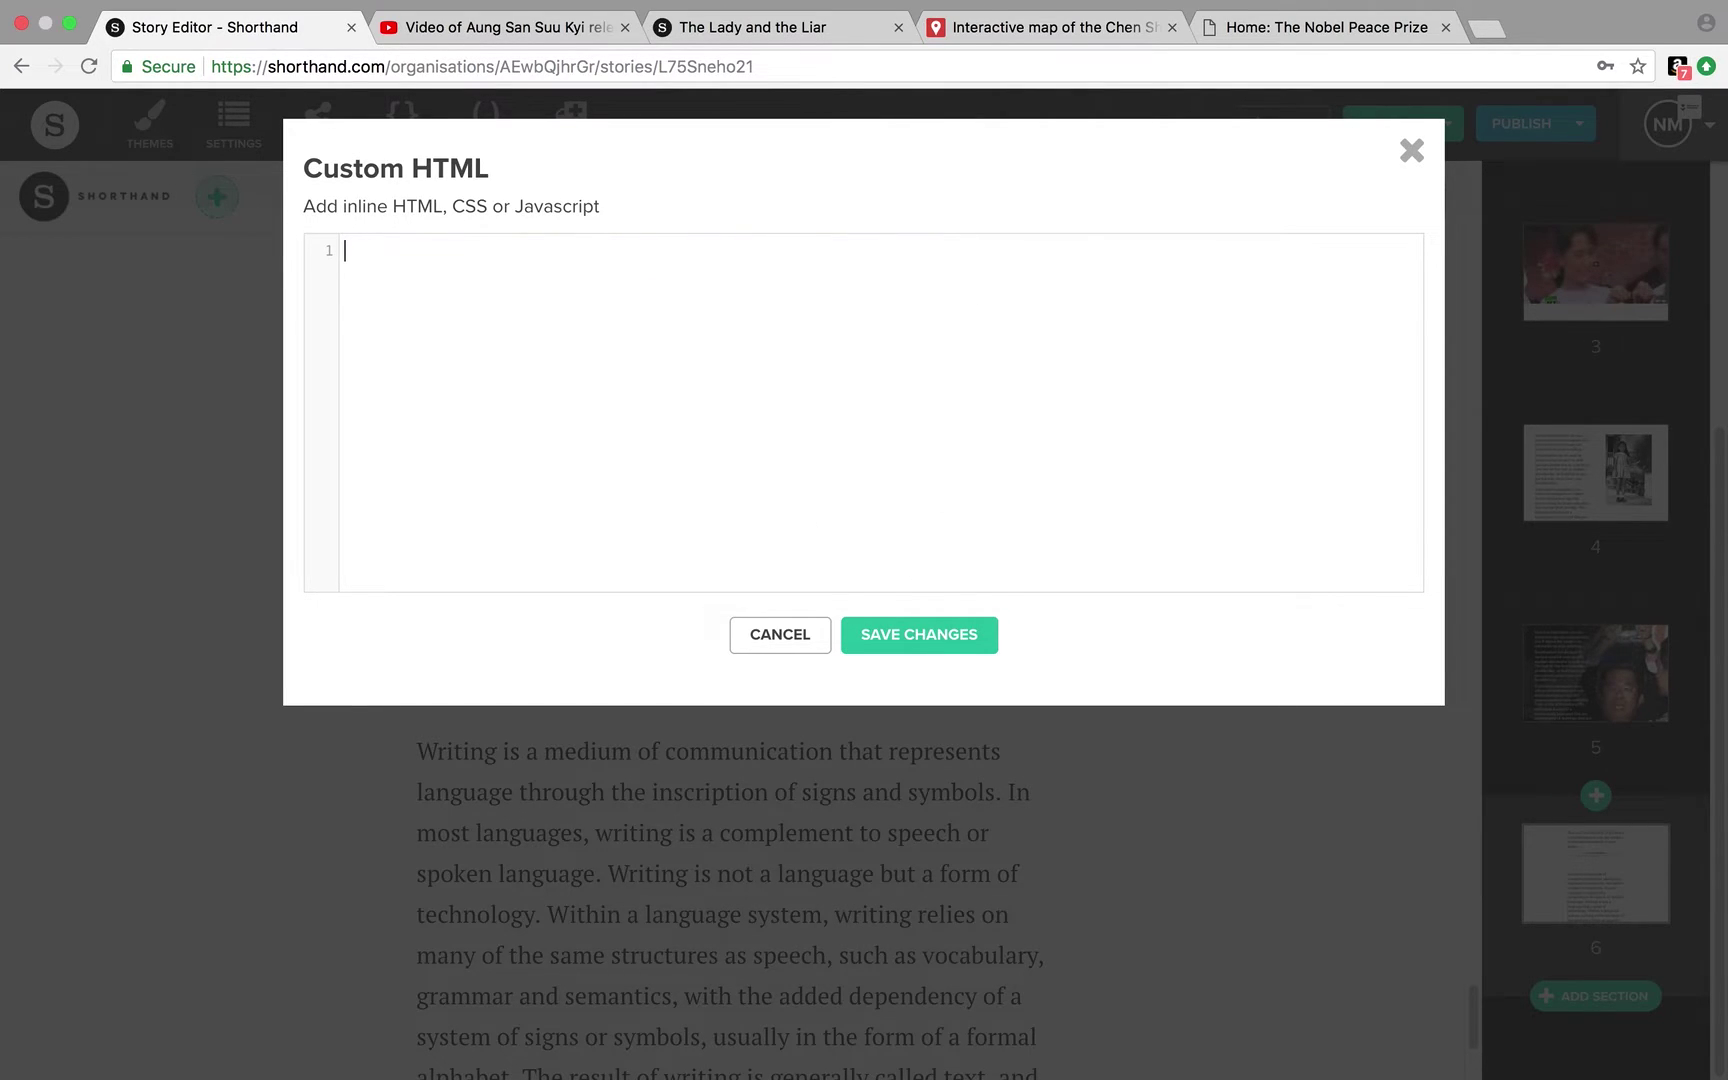
Switch to Google My Maps and copy the iframe embed code of the interactive Chen map
{"action": "mouse_move", "coordinate": [973, 7]}
{"action": "left_click", "coordinate": [1023, 53]}
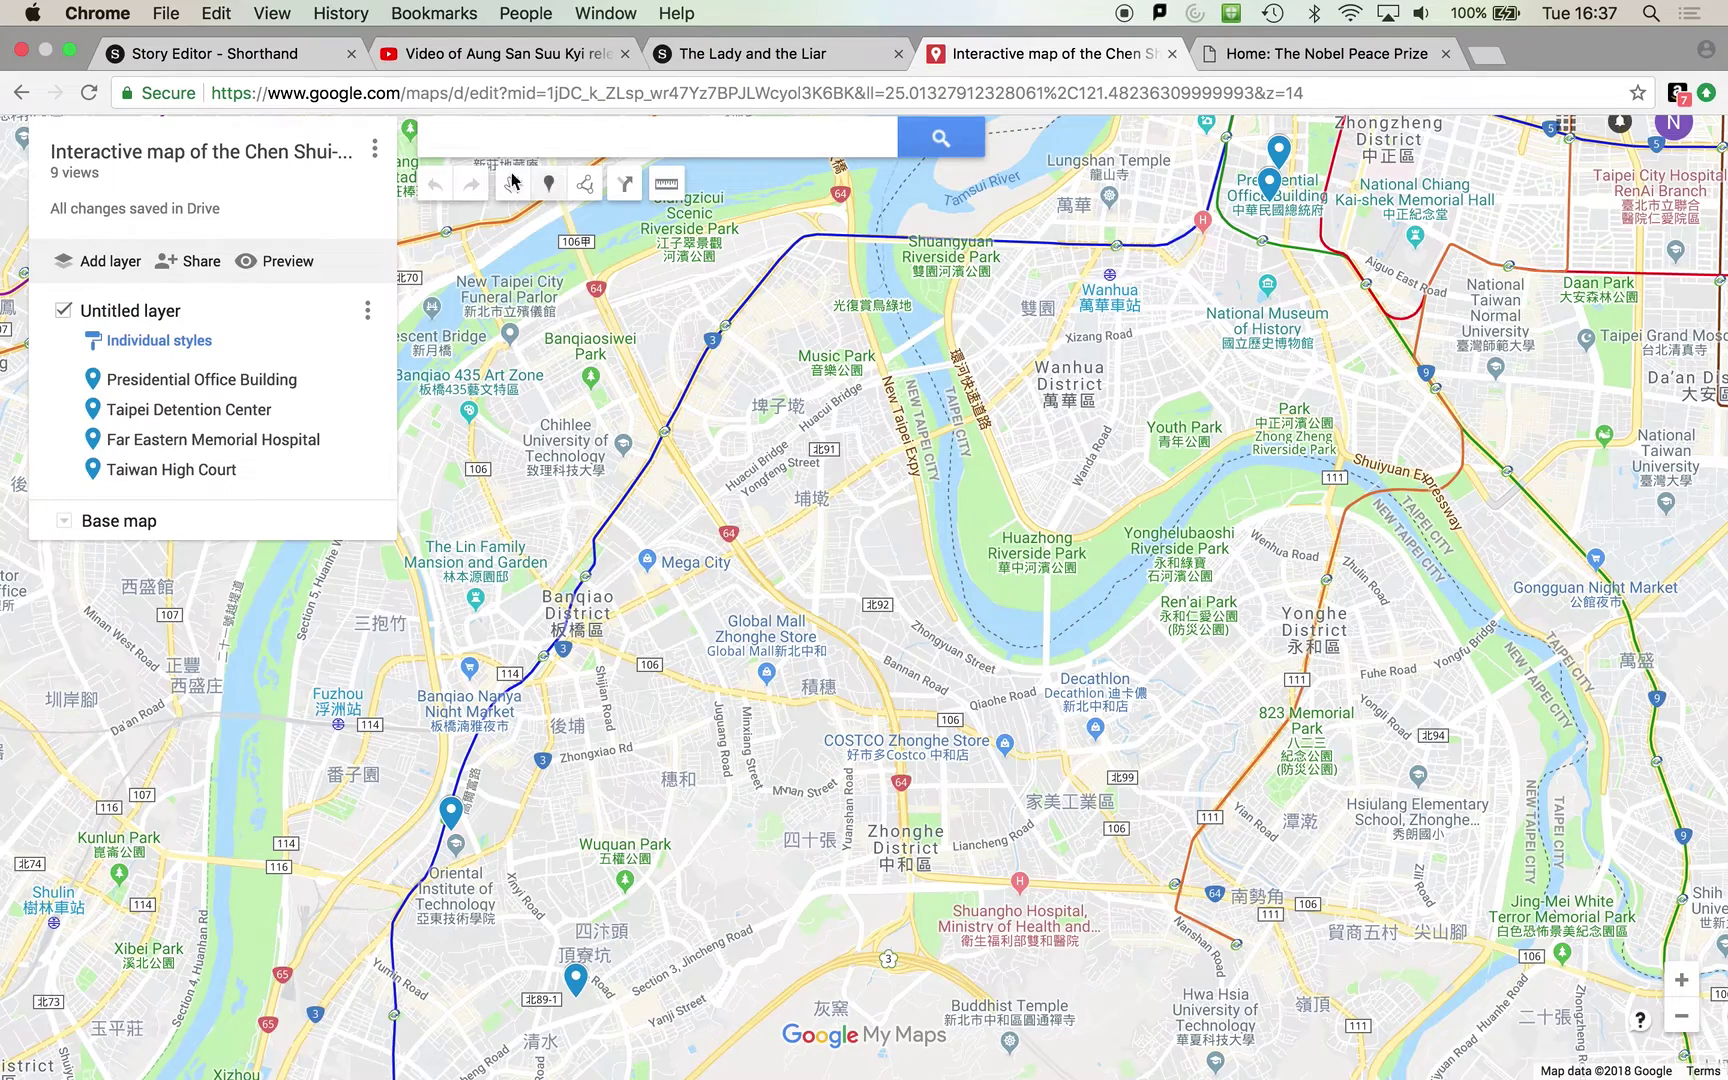
{"action": "left_click", "coordinate": [375, 150]}
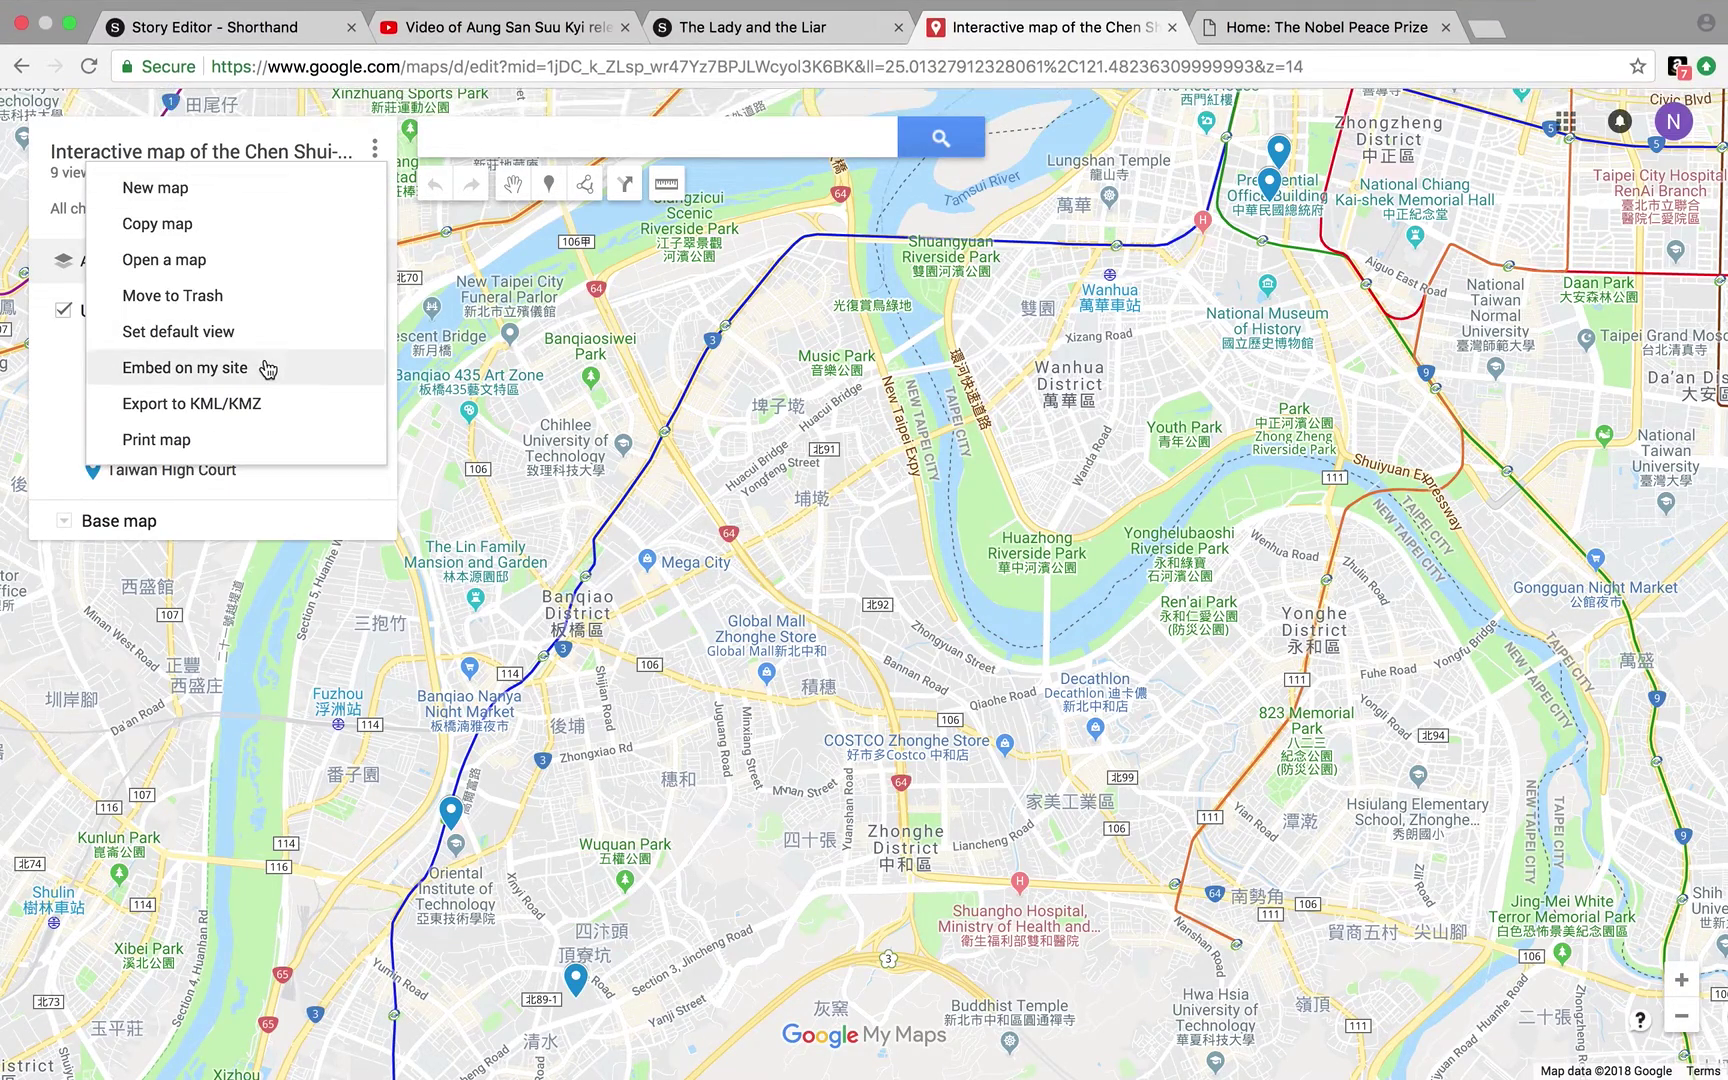
{"action": "left_click", "coordinate": [268, 367]}
{"action": "left_click_drag", "start_coordinate": [990, 614], "coordinate": [620, 572]}
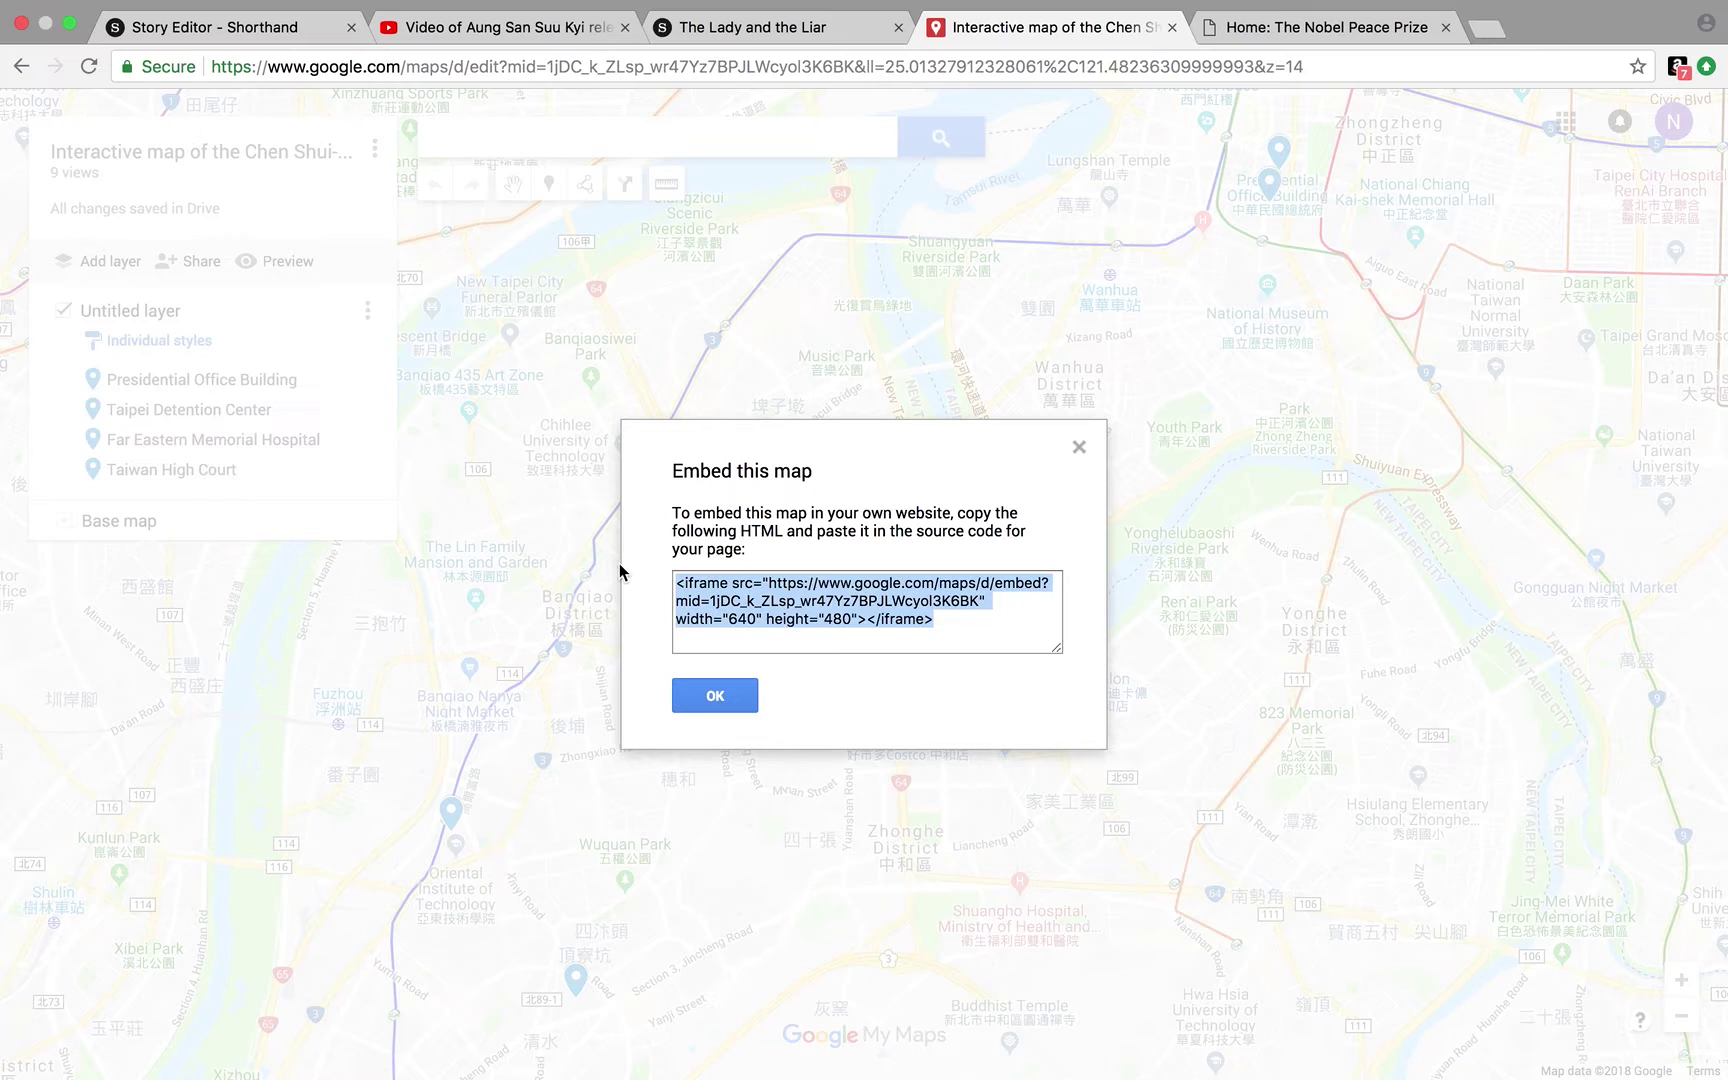
{"action": "left_click", "coordinate": [714, 697]}
Switch back to the Shorthand story editor, paste the map's iframe code into the custom HTML block and save the changes
{"action": "left_click", "coordinate": [757, 33]}
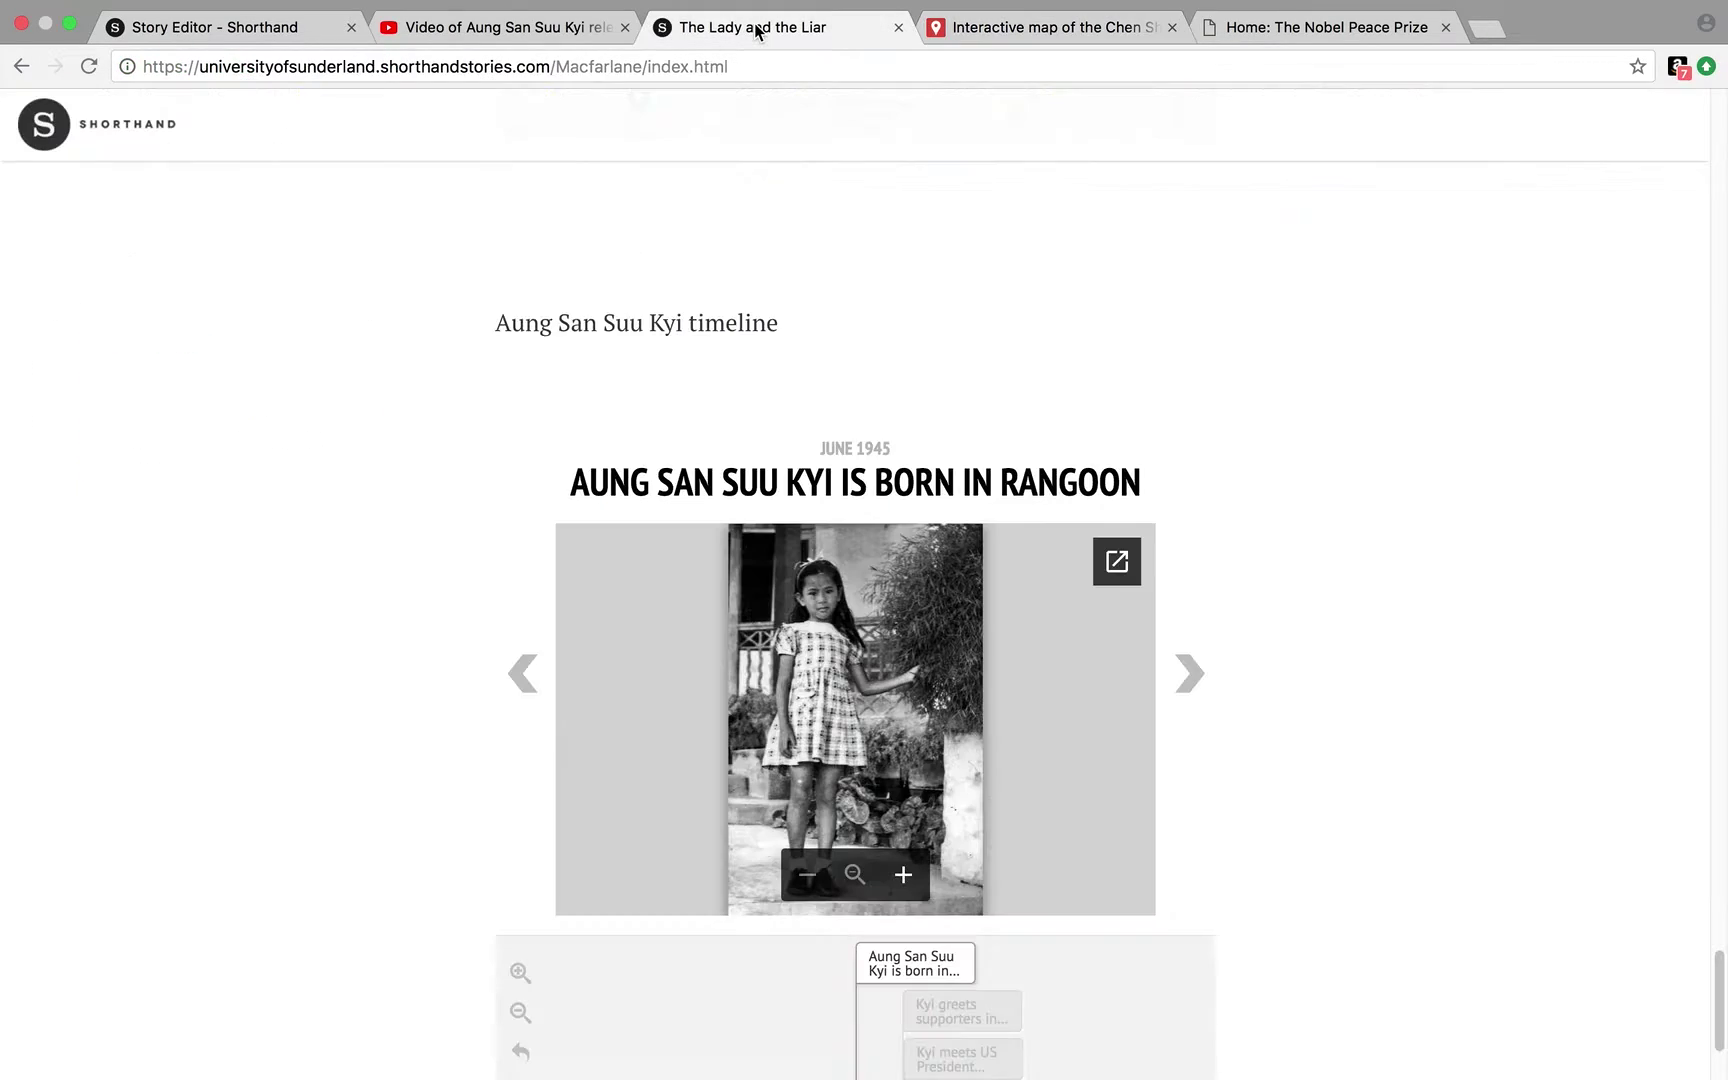
{"action": "left_click", "coordinate": [247, 31]}
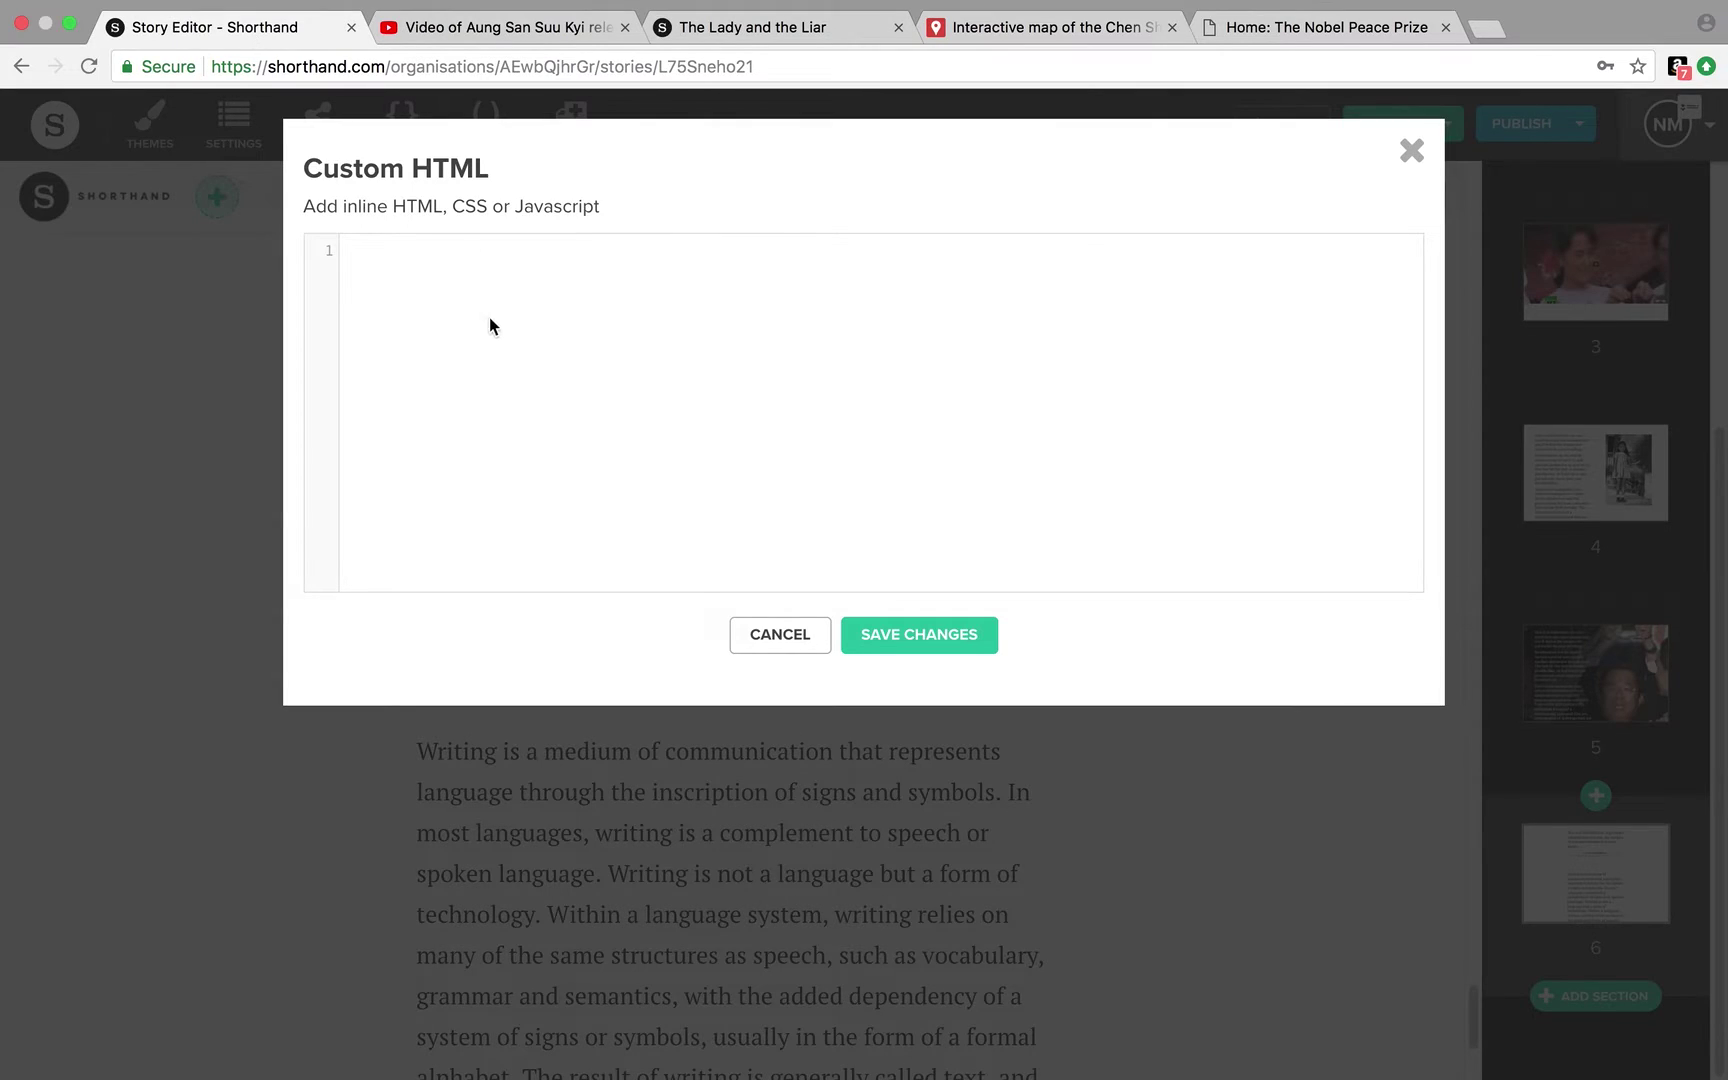
{"action": "key", "text": "cmd+v"}
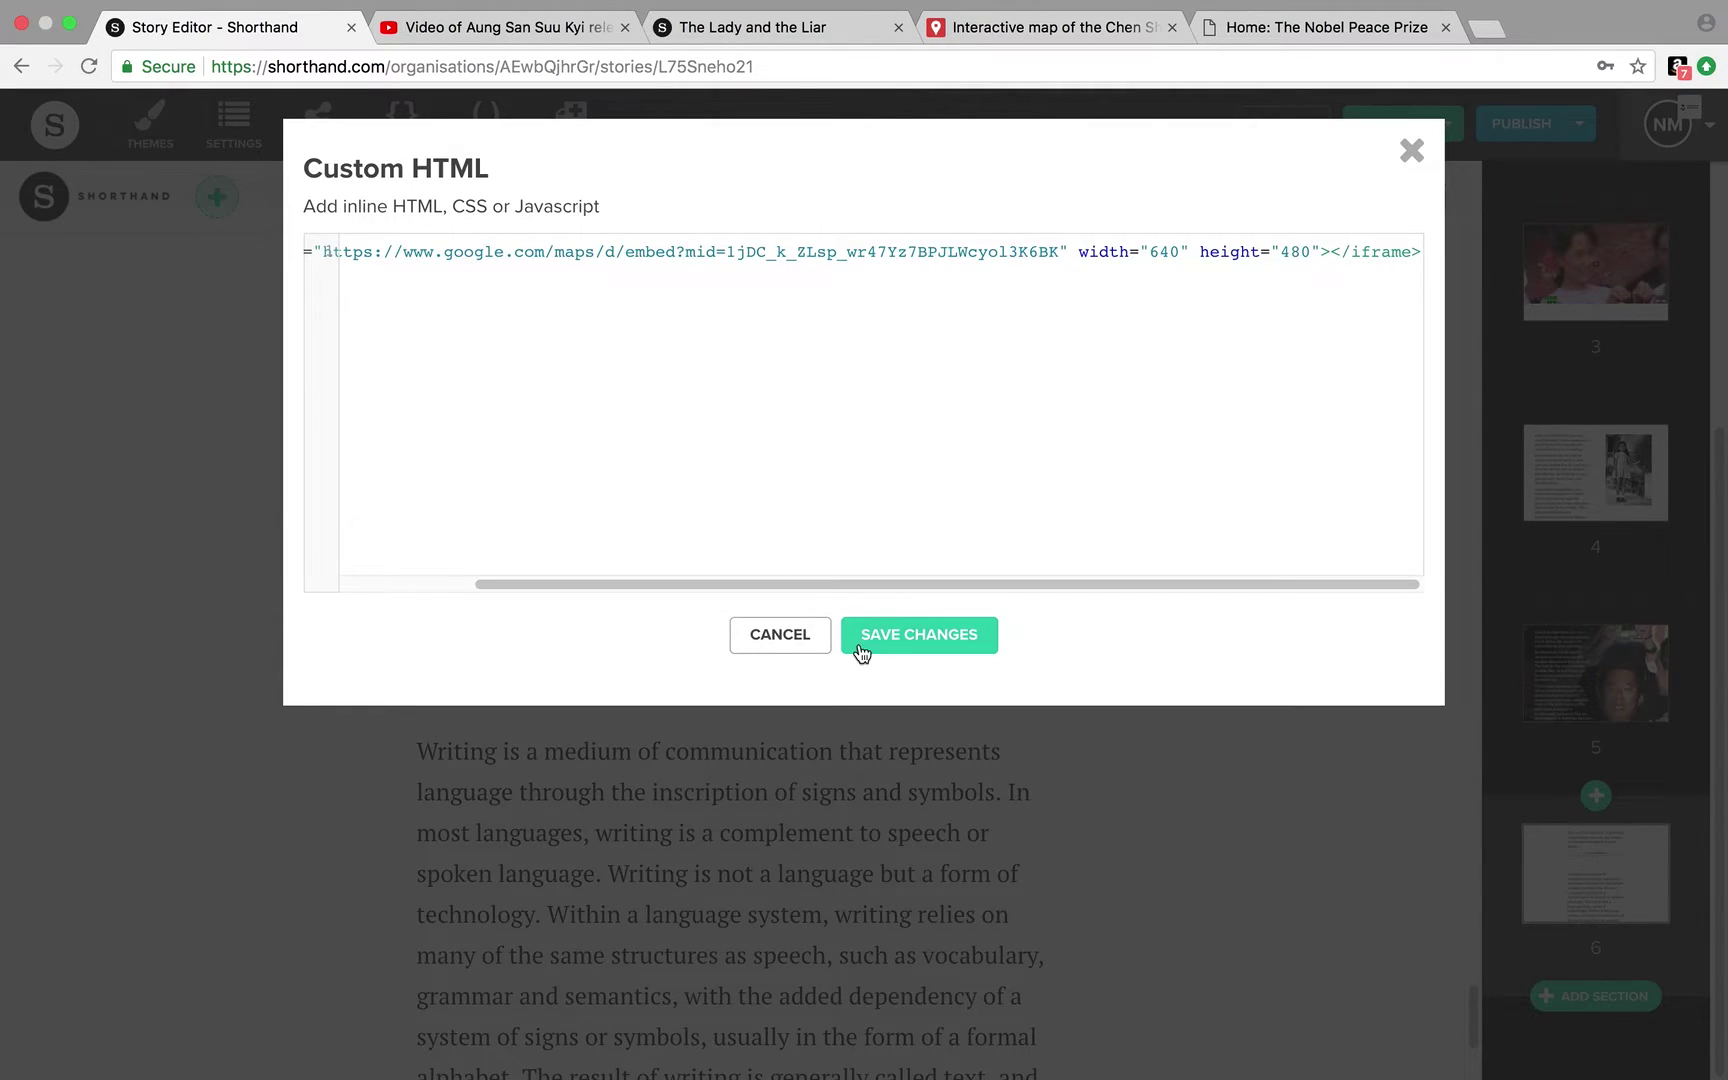
{"action": "left_click", "coordinate": [895, 634]}
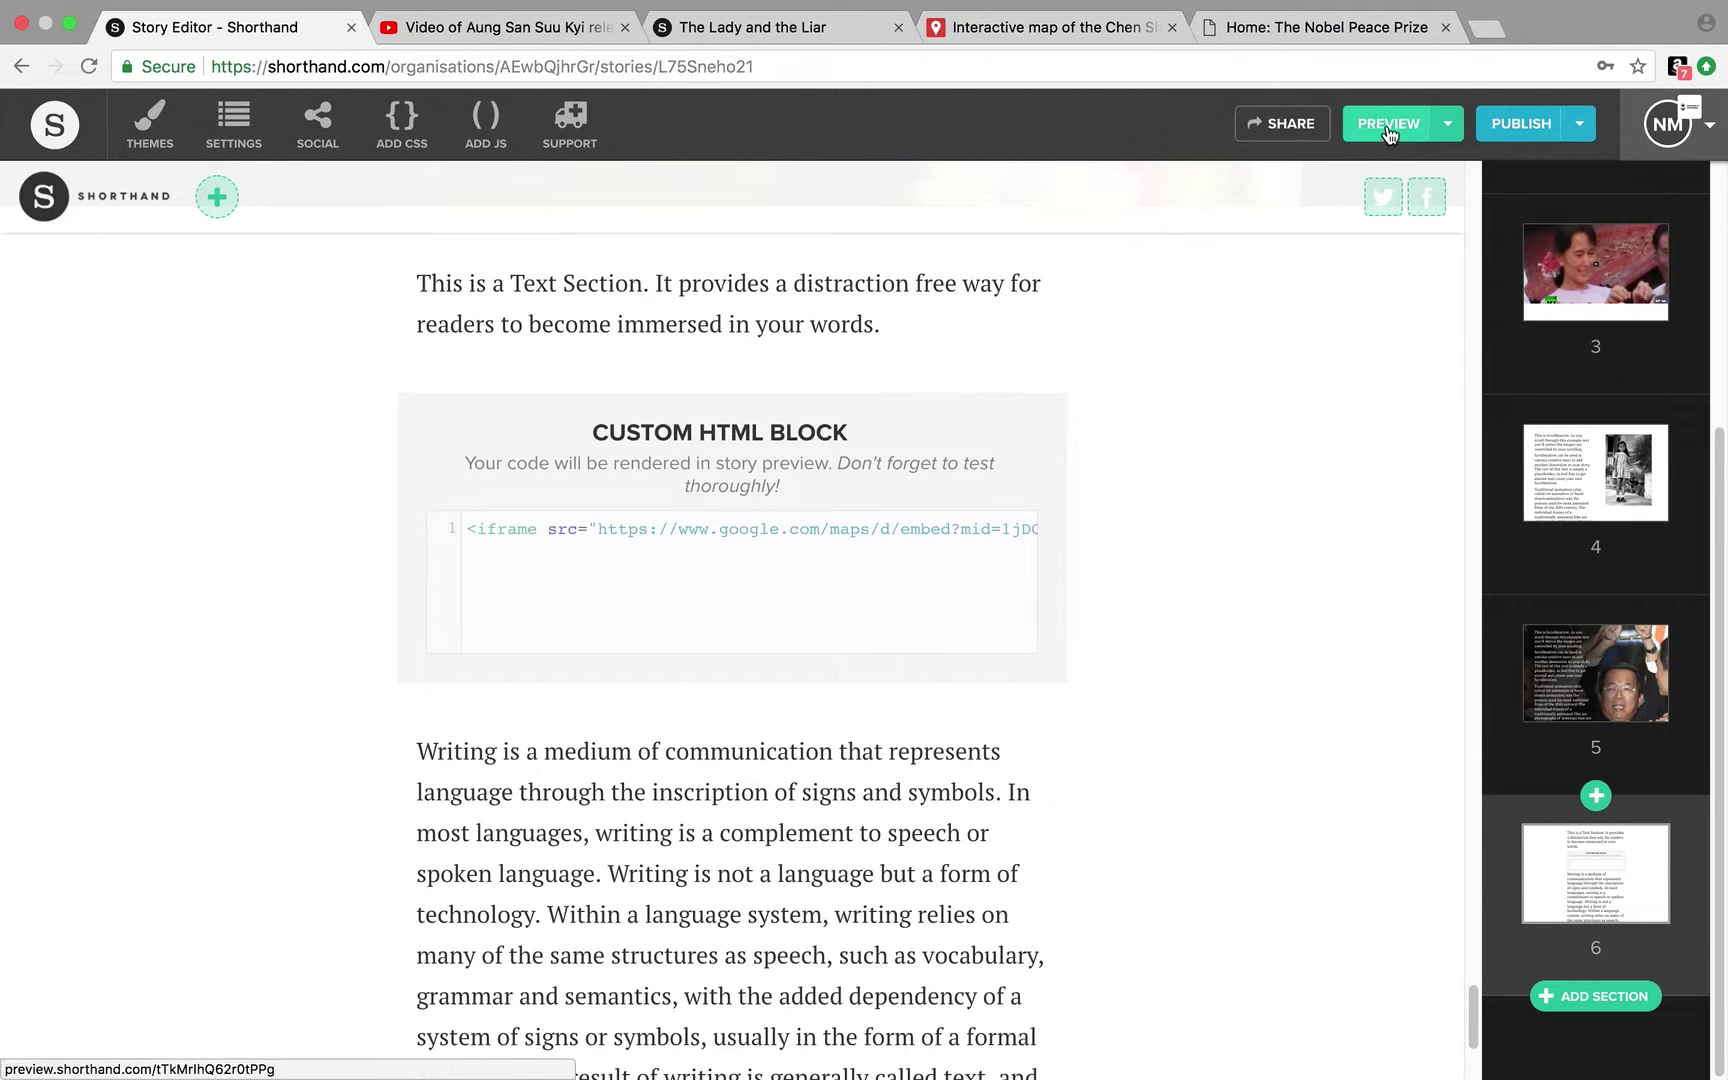
Preview the whole story from the title image to the closing text and return to the story editor
{"action": "left_click", "coordinate": [1388, 124]}
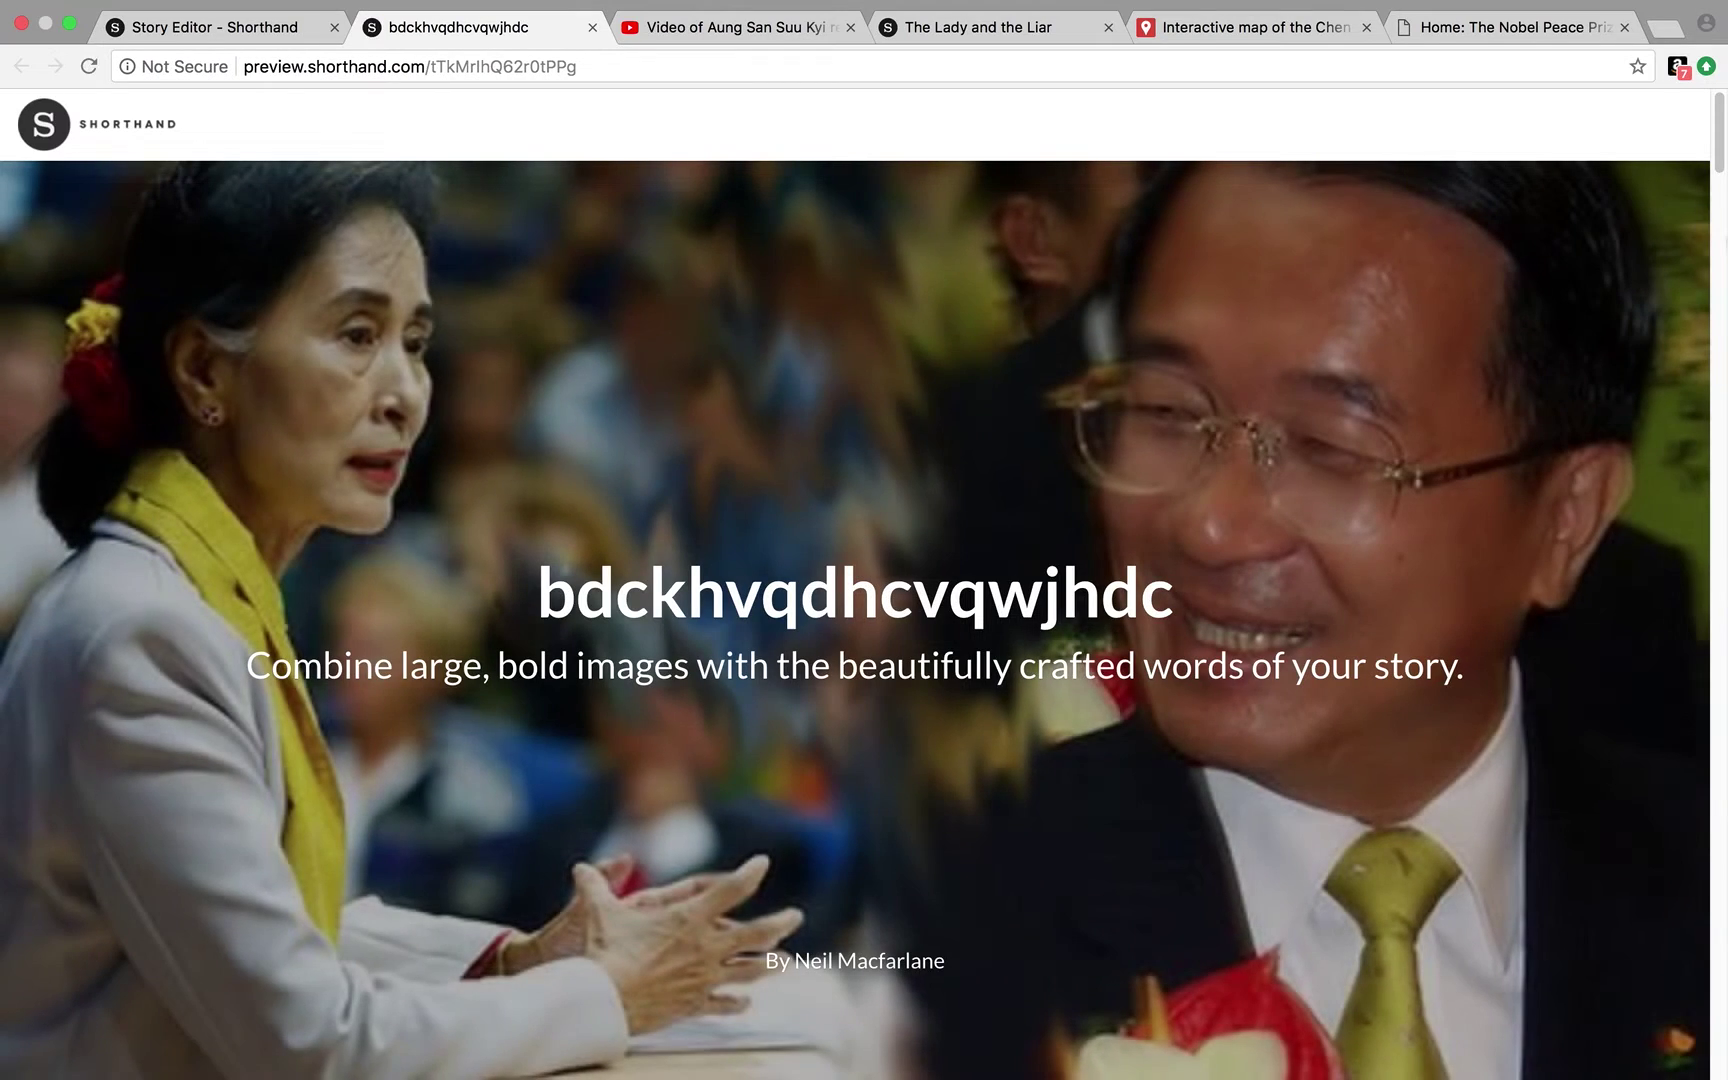
{"action": "left_click_drag", "start_coordinate": [1721, 163], "coordinate": [1722, 1076]}
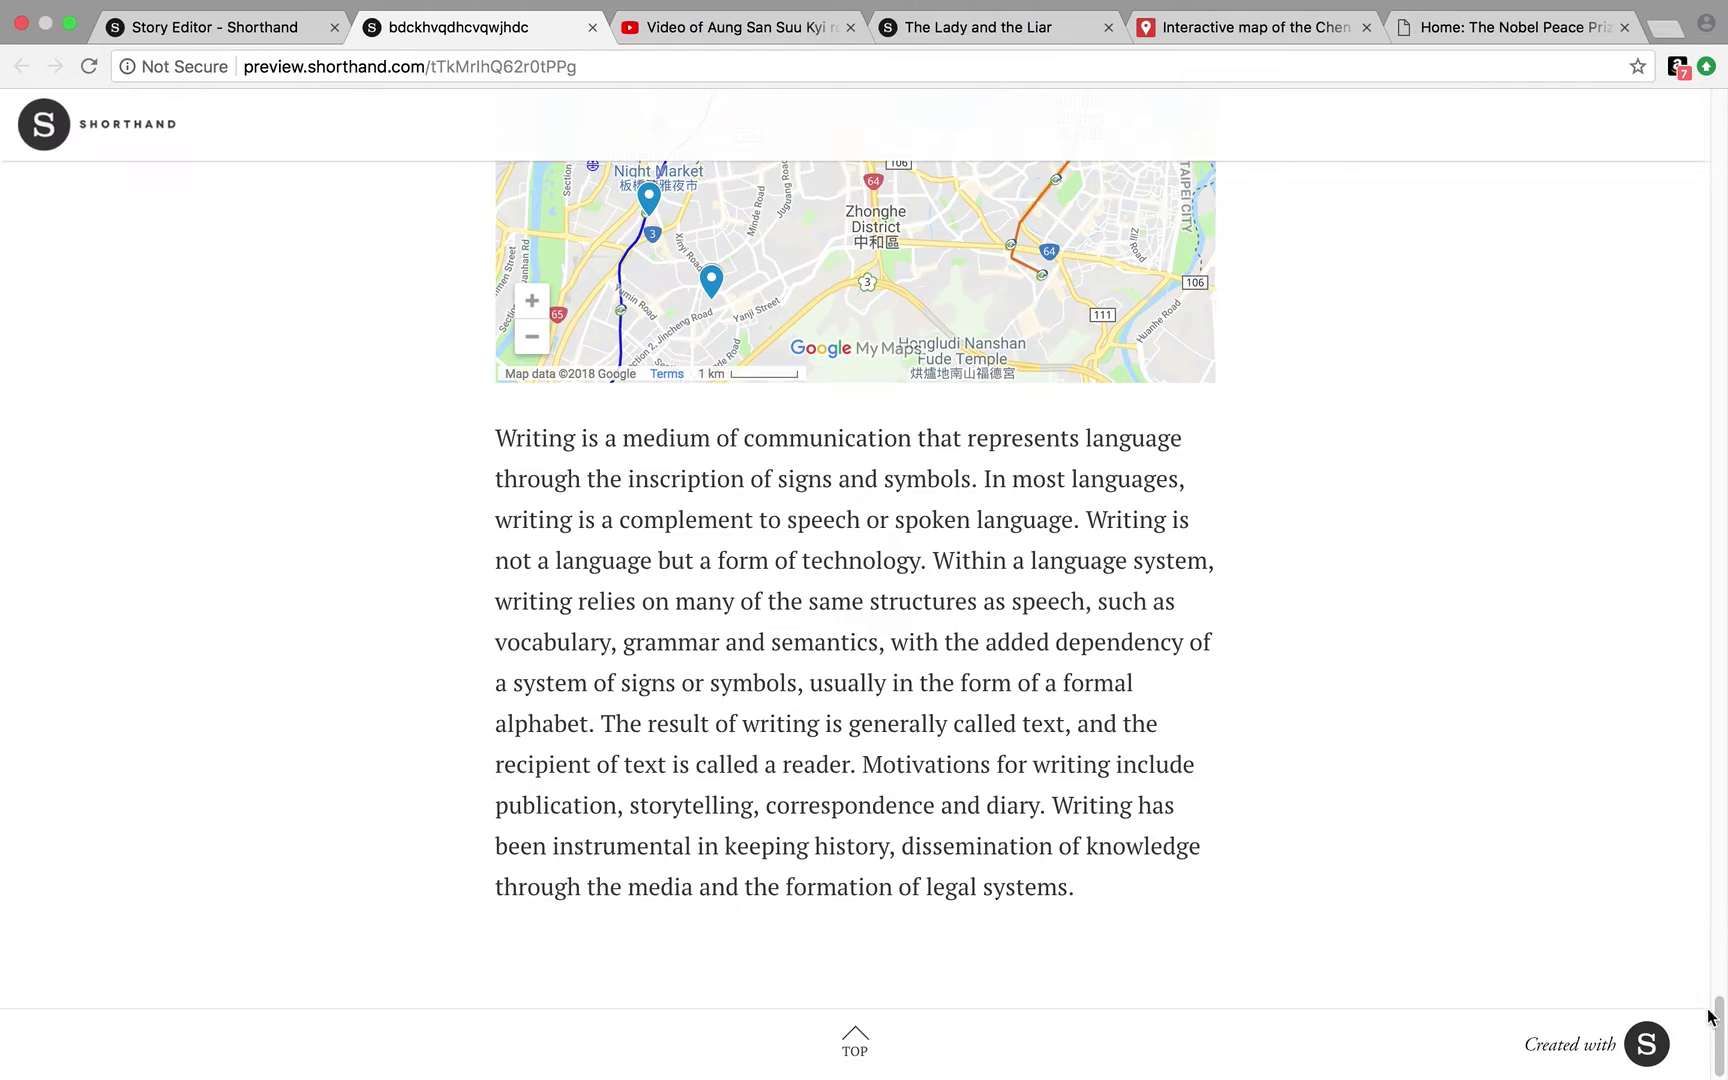
{"action": "left_click_drag", "start_coordinate": [1716, 1019], "coordinate": [1651, 5]}
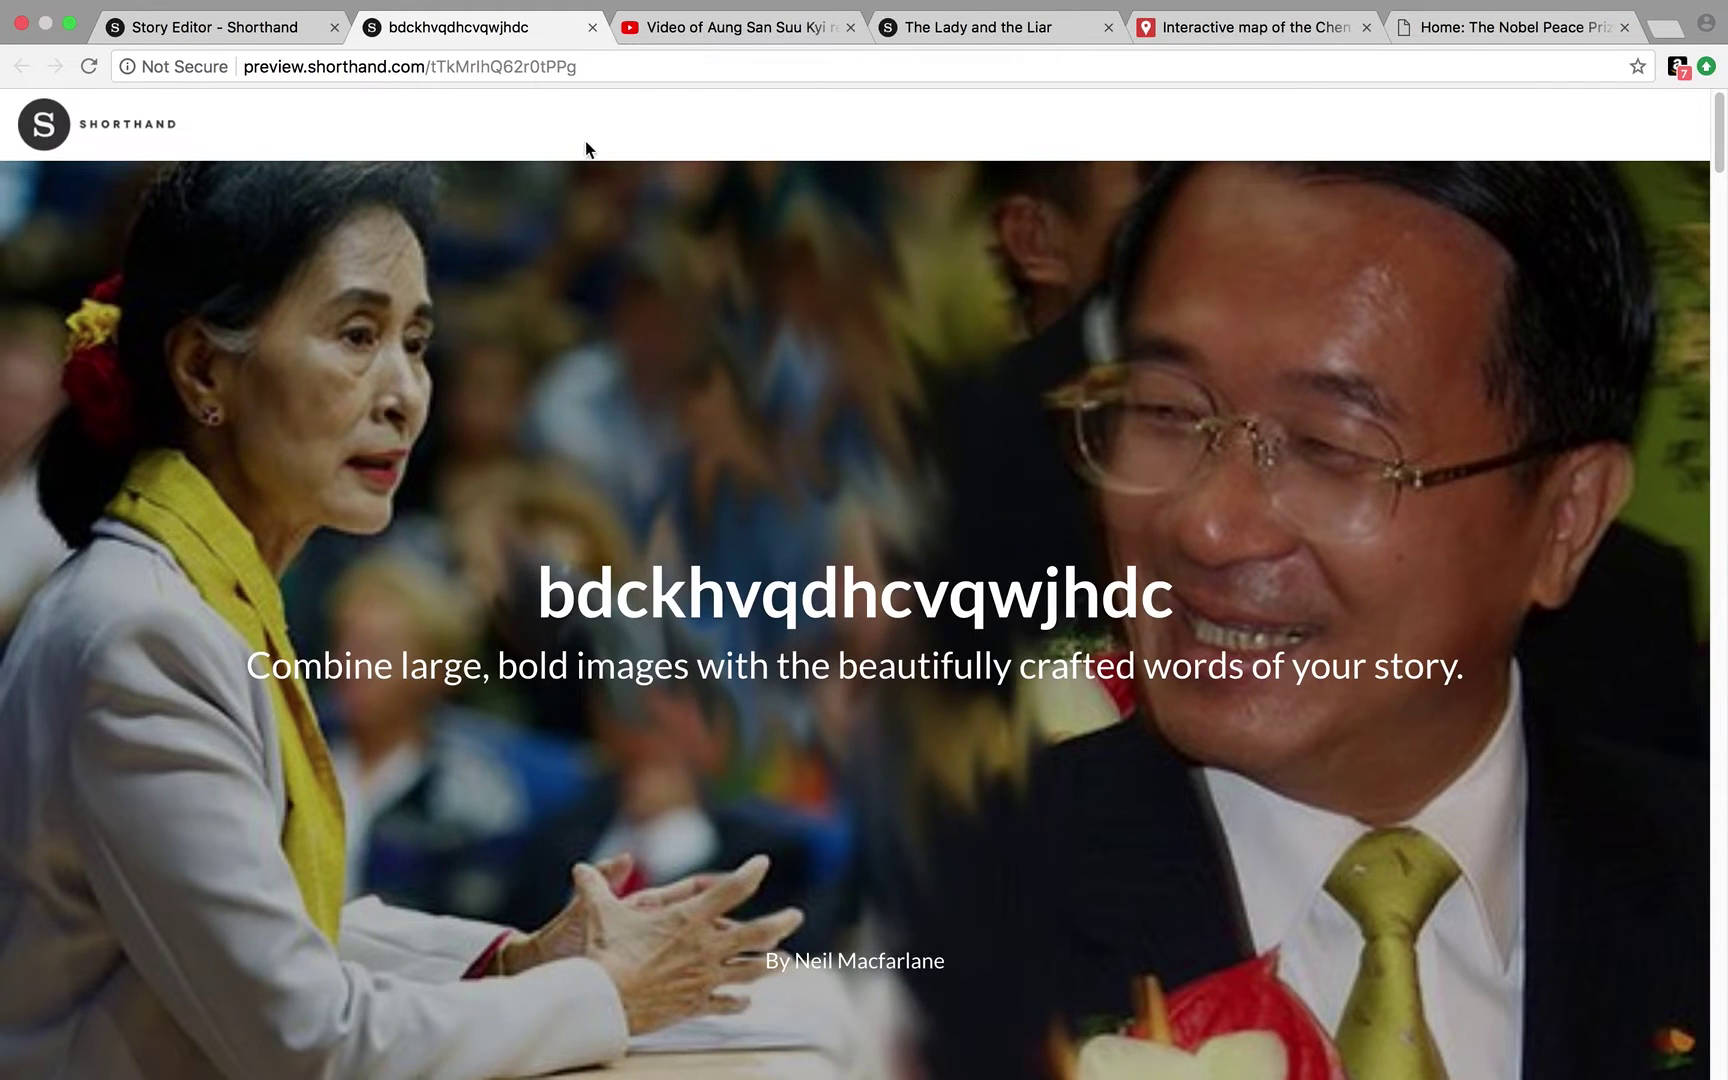
{"action": "left_click", "coordinate": [254, 22]}
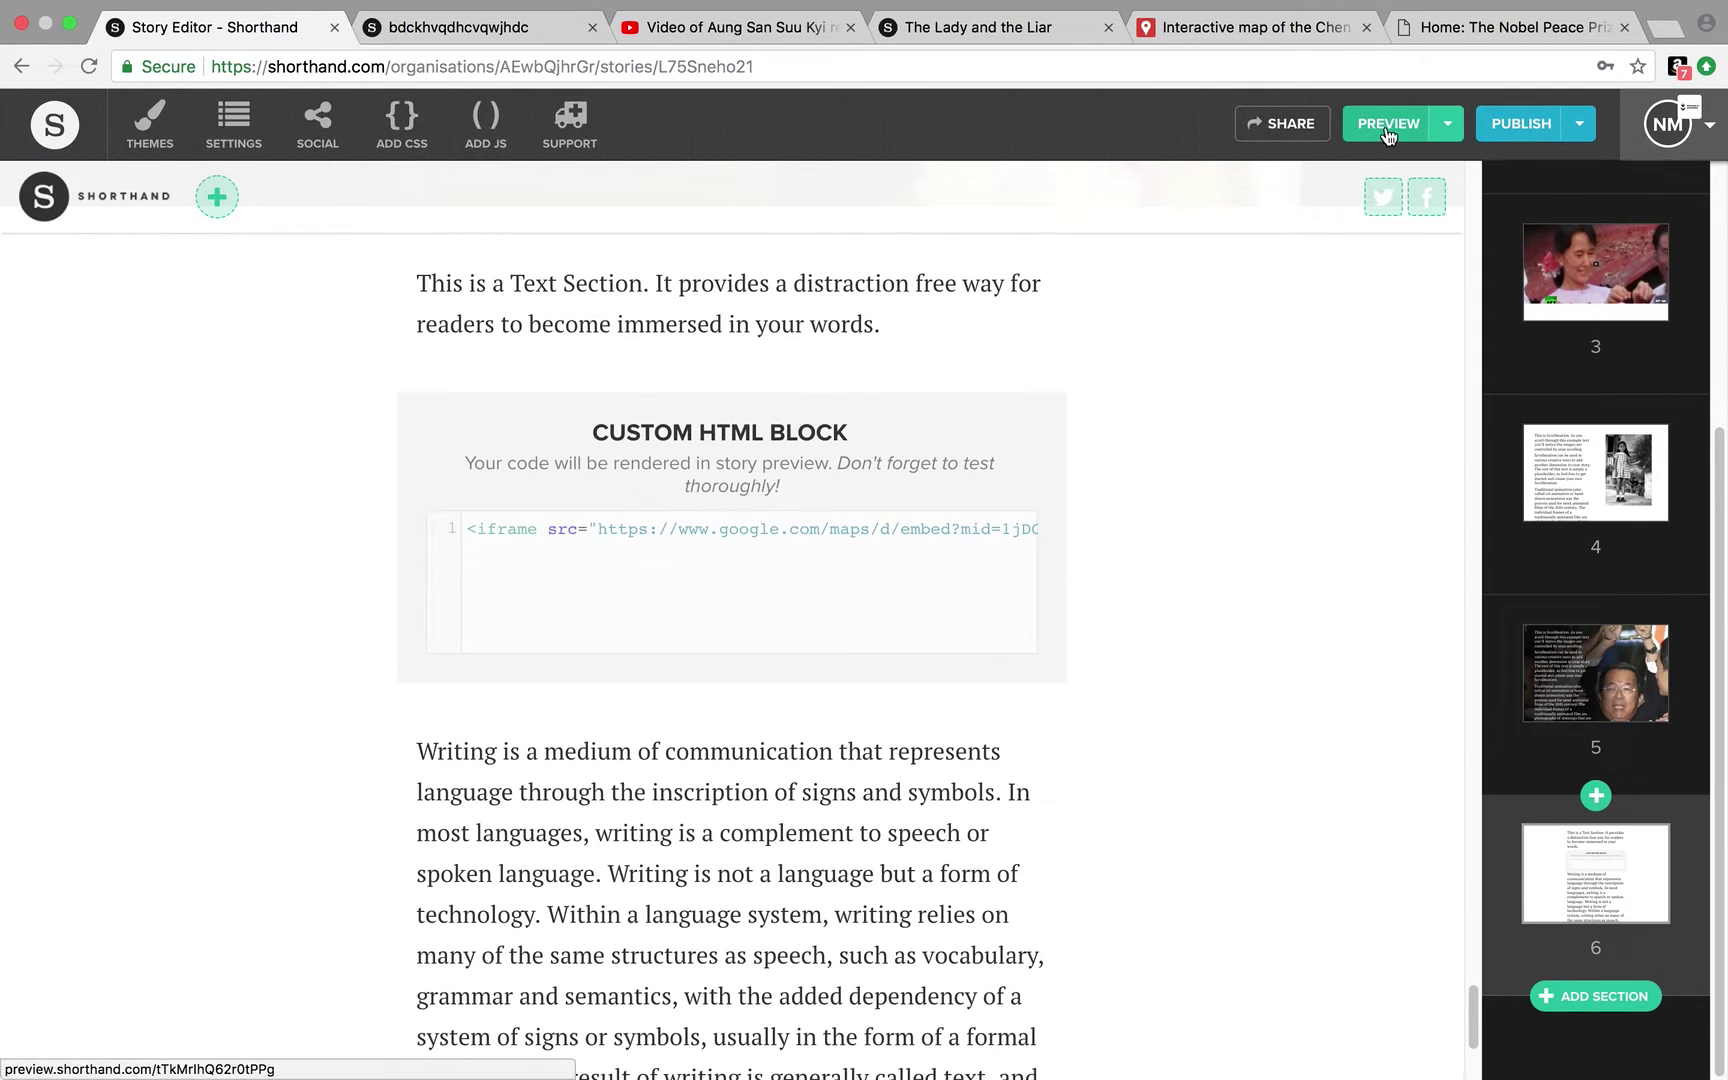
Open the publishing options, select Shorthand for Ed as the destination and go to the publish directory name
{"action": "left_click", "coordinate": [1521, 123]}
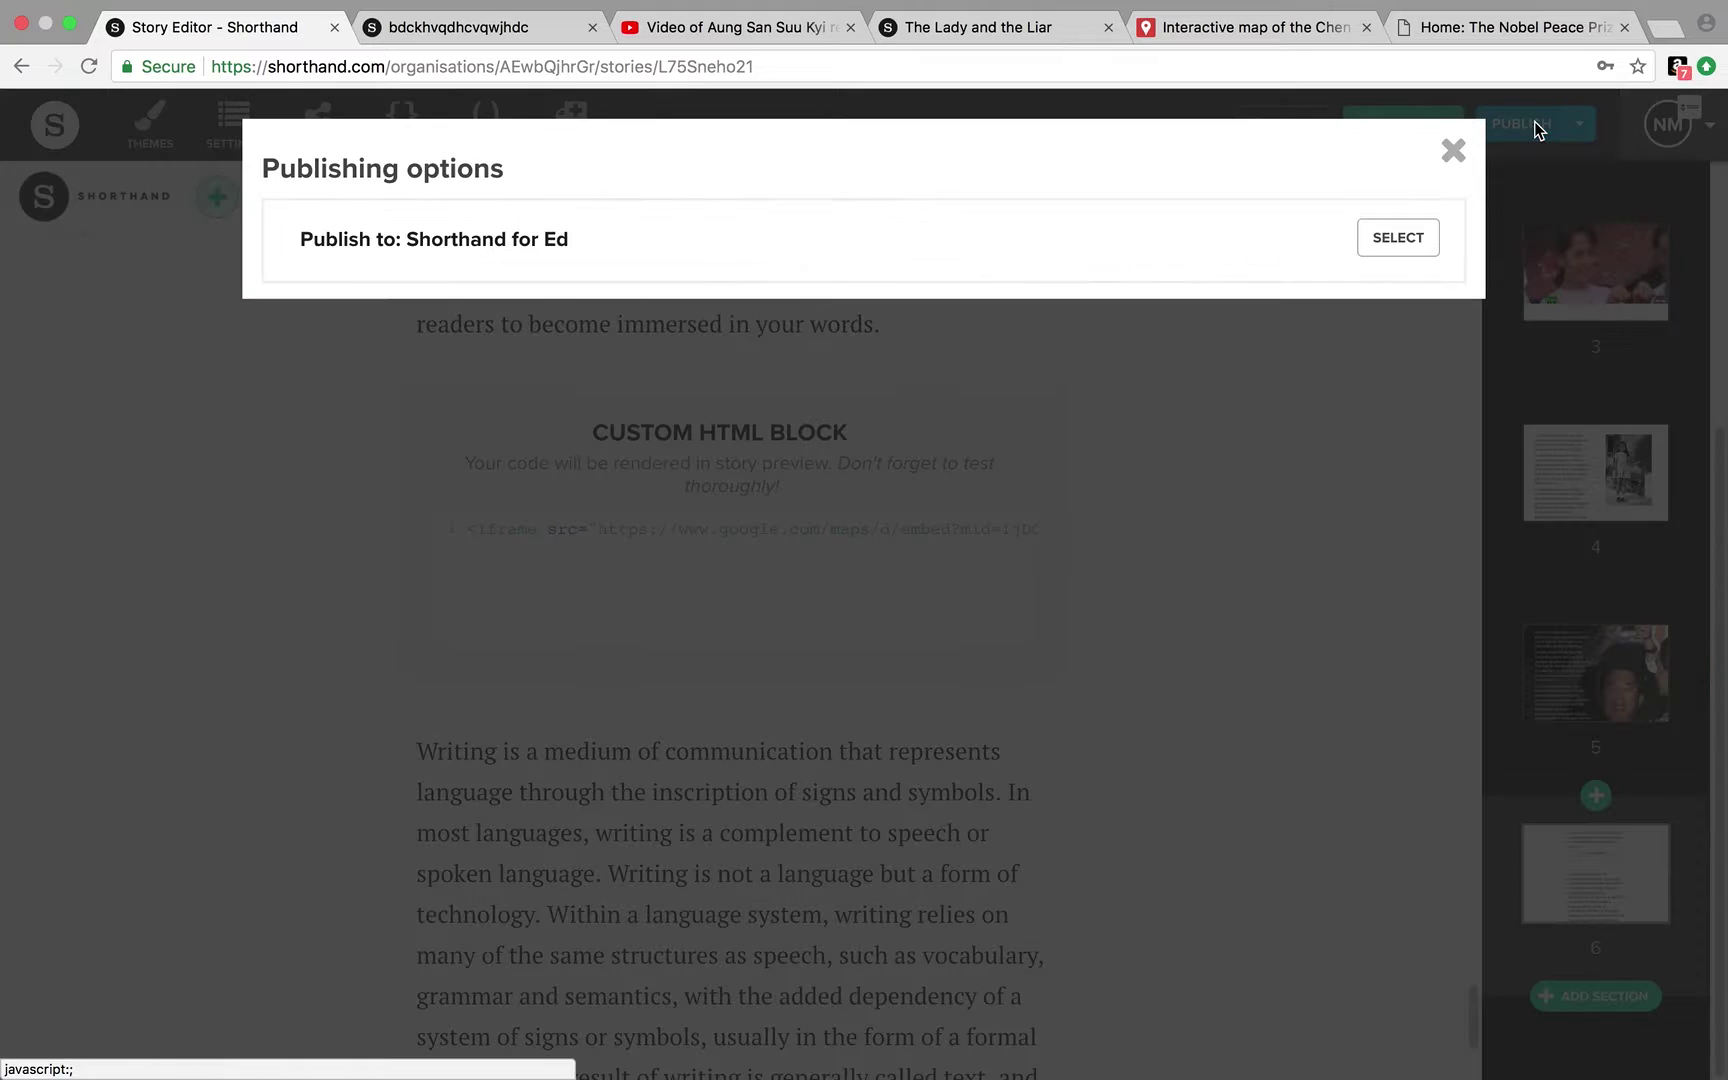
{"action": "left_click", "coordinate": [1396, 240]}
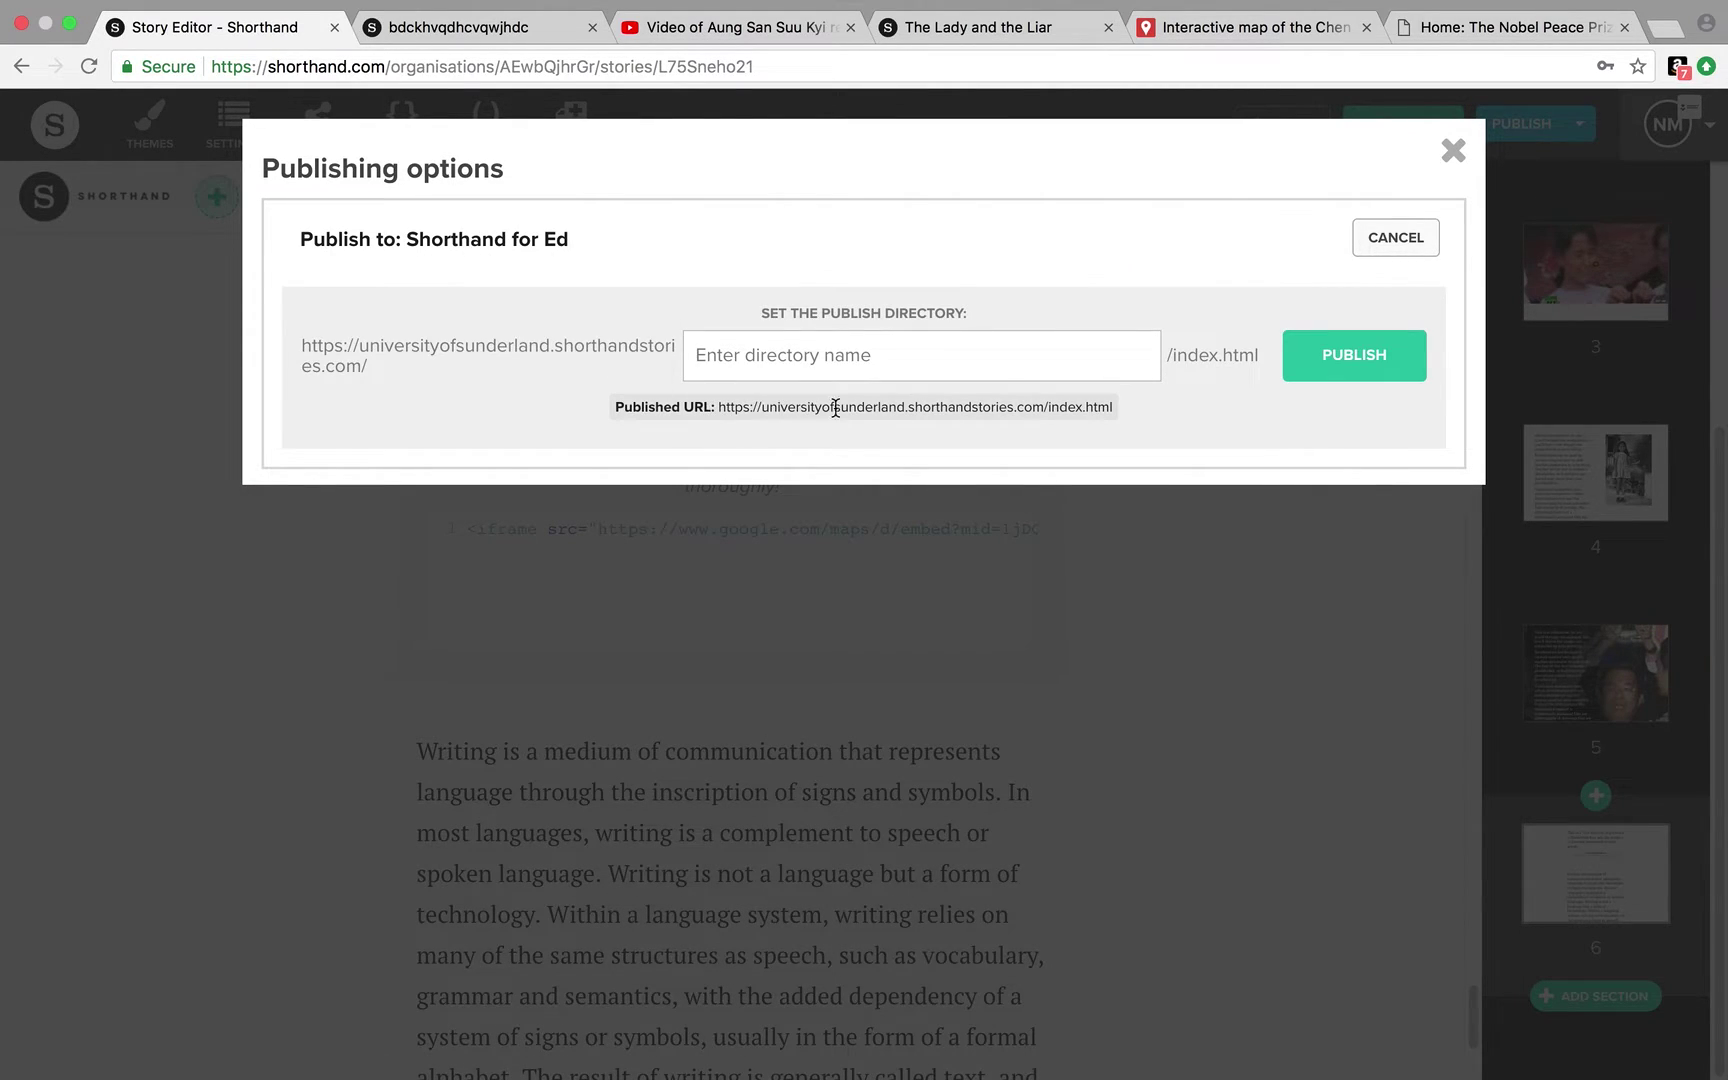
{"action": "left_click", "coordinate": [858, 340]}
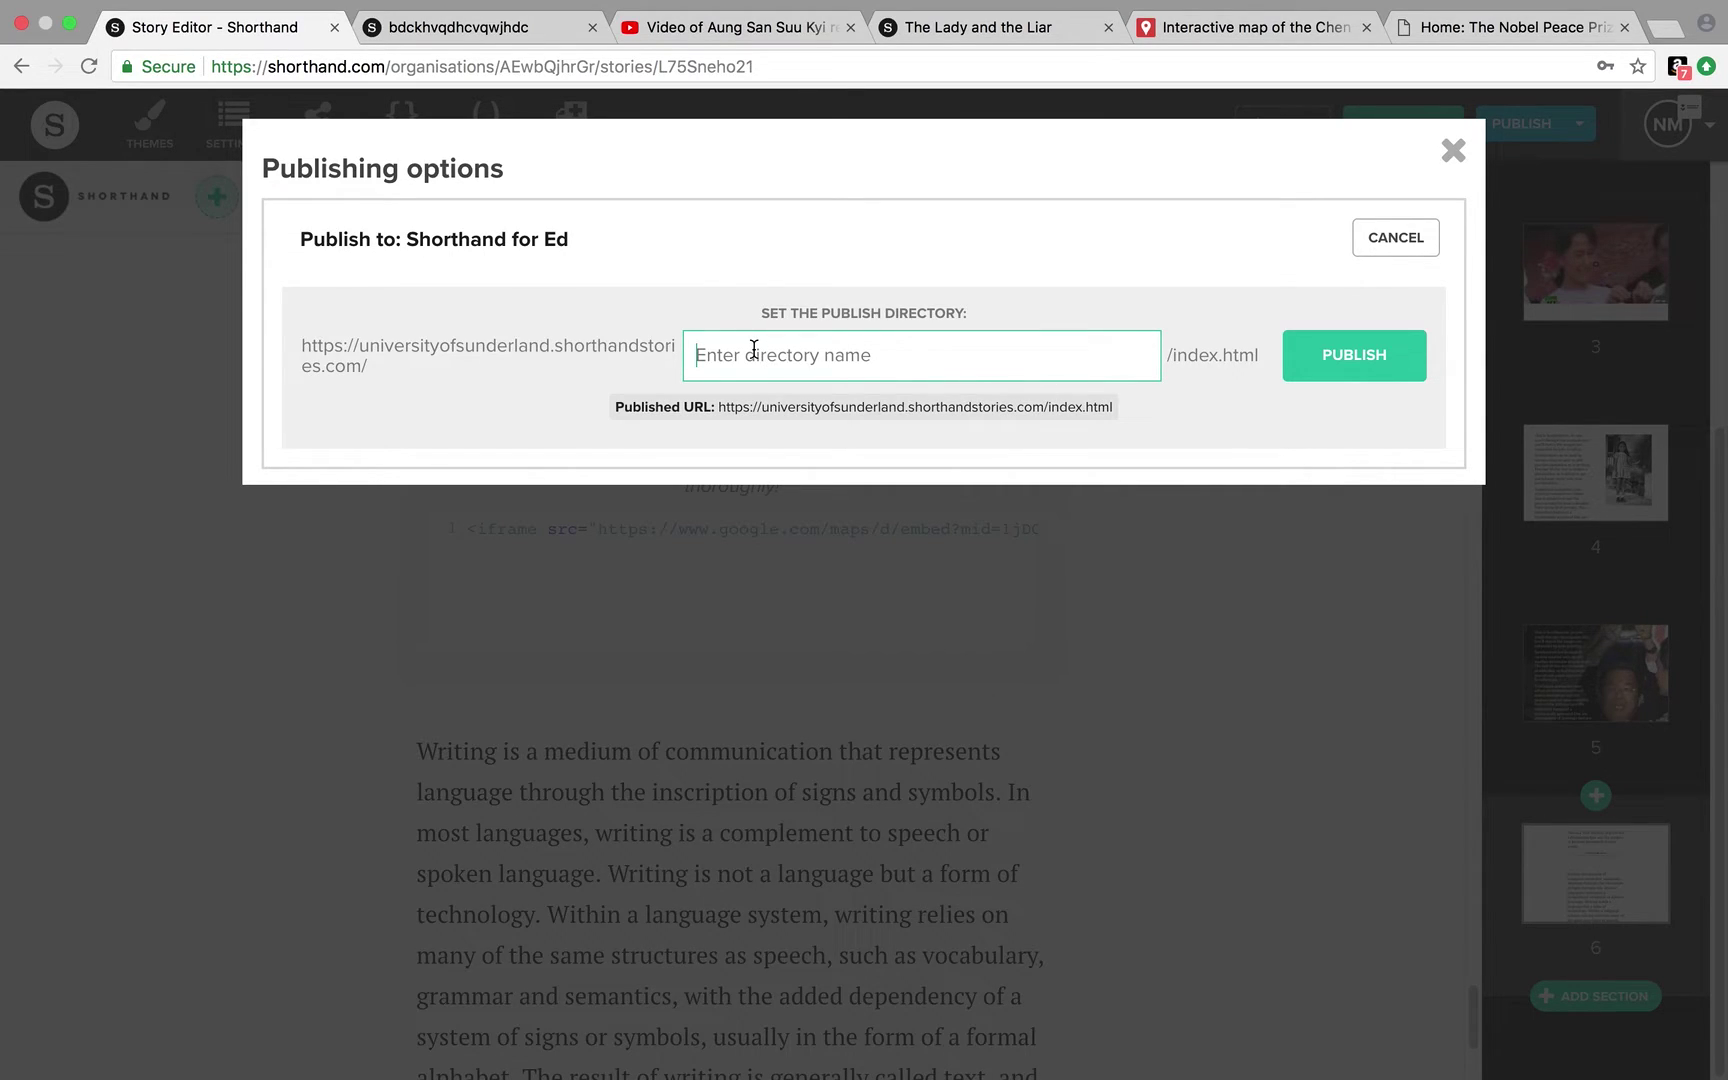